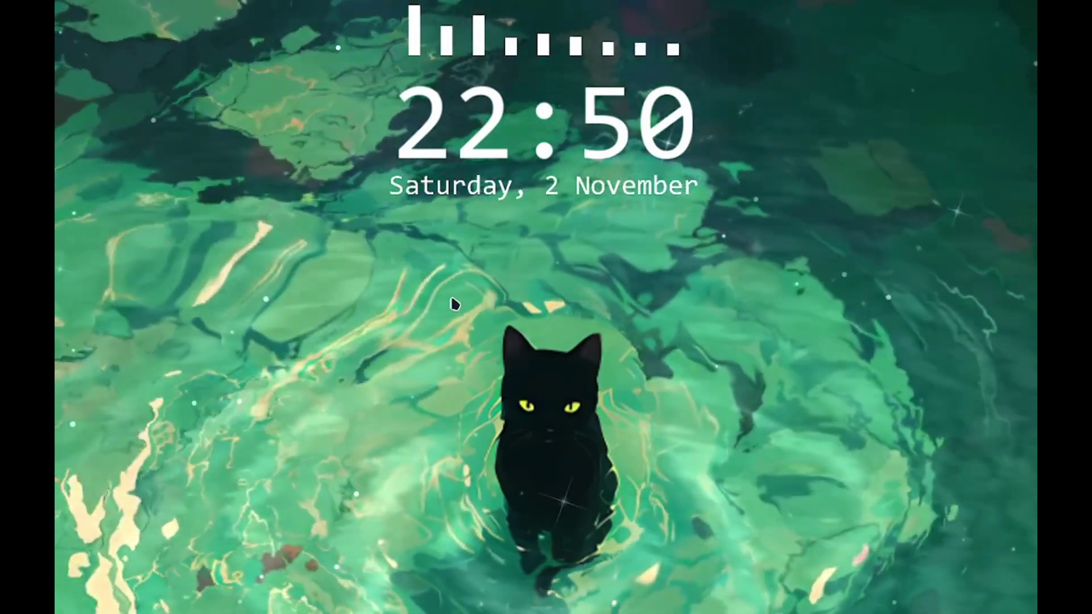
# Step: Apply the purple dark theme from Personalización > Temas, then close Settings
pyautogui.press('super')
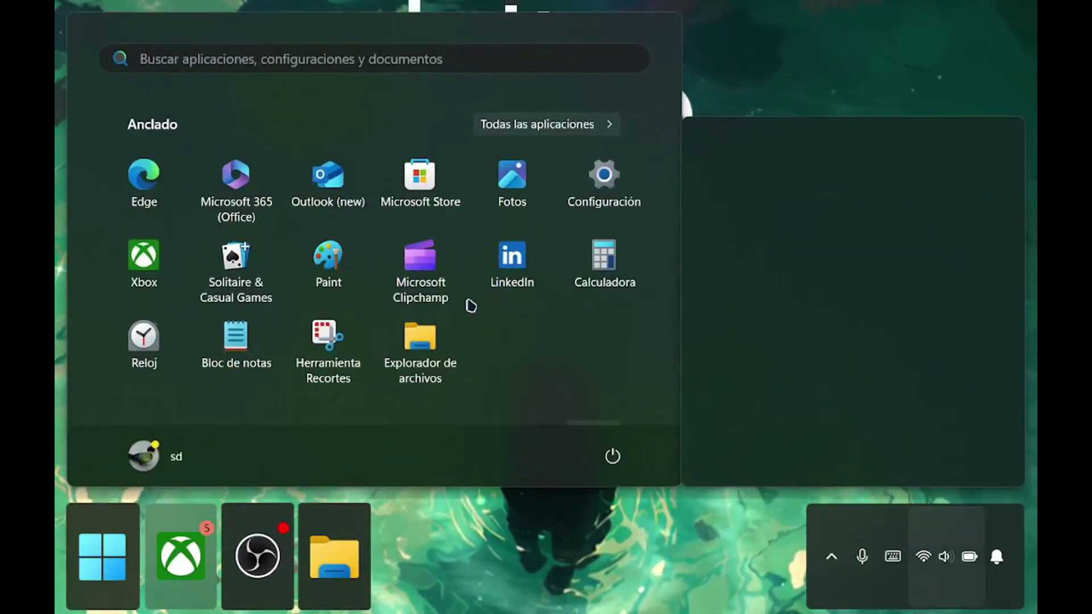
pyautogui.press('super')
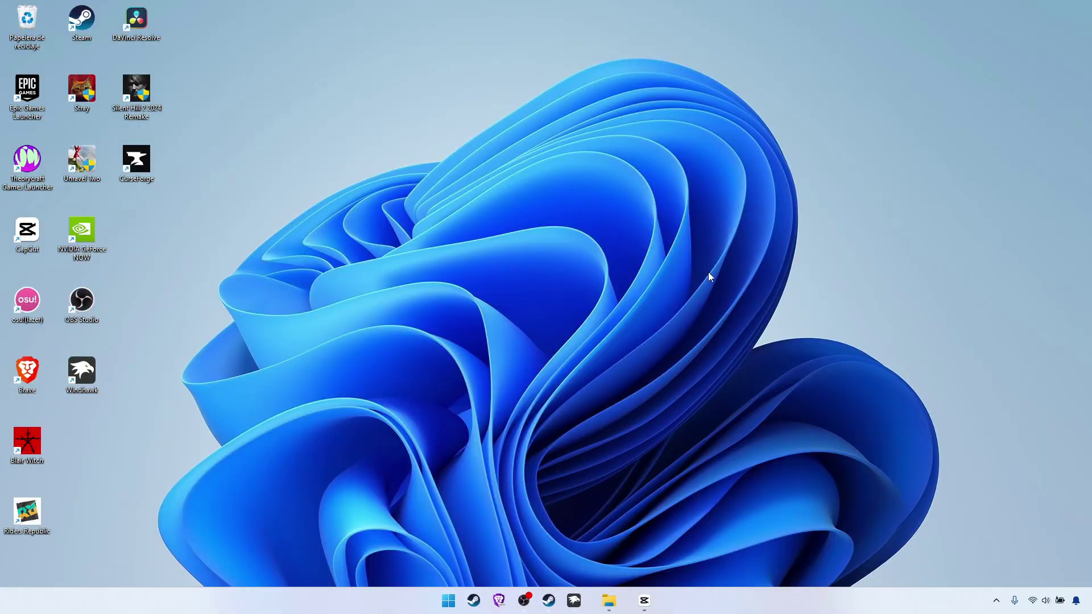
pyautogui.click(455, 601)
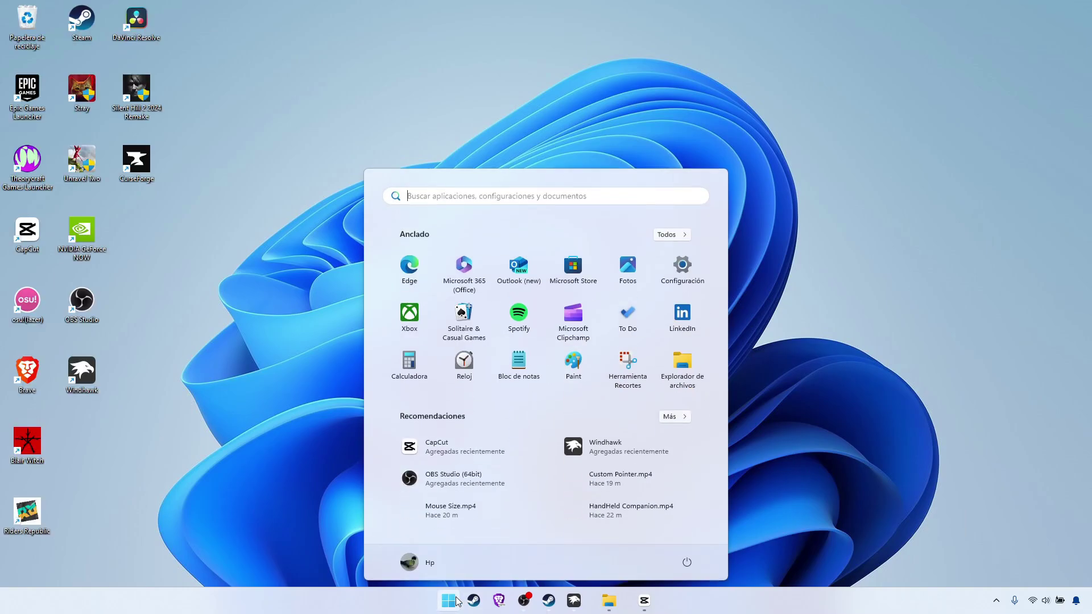
pyautogui.click(687, 307)
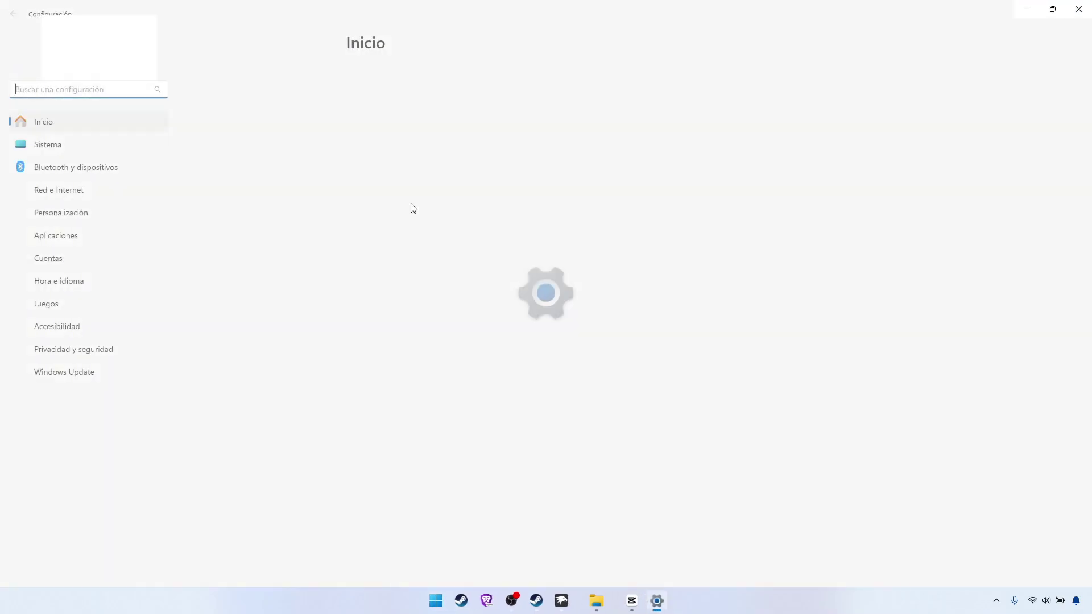
pyautogui.click(55, 213)
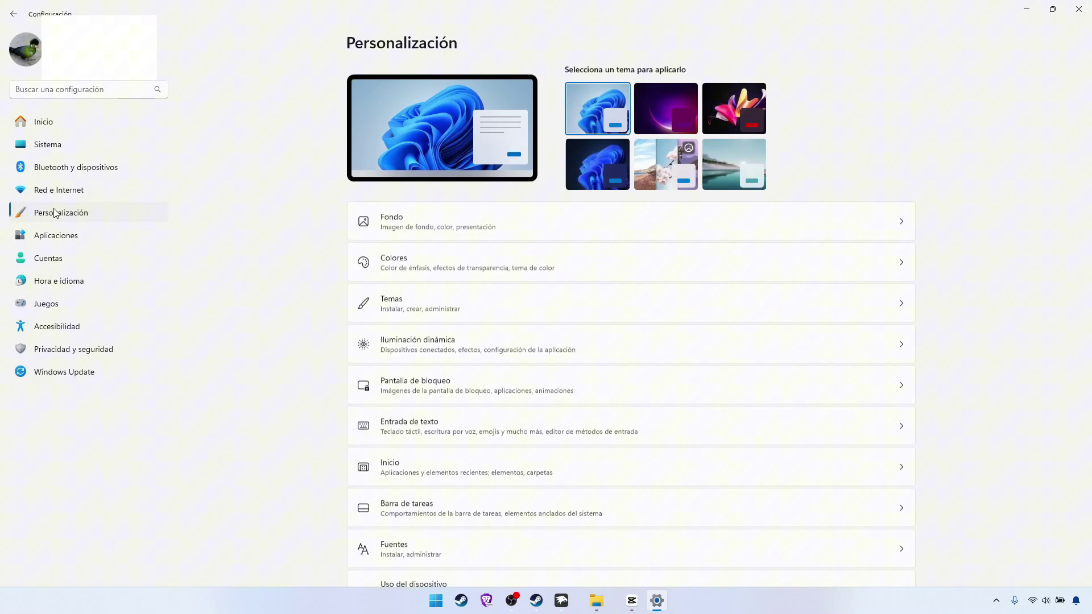
pyautogui.click(370, 296)
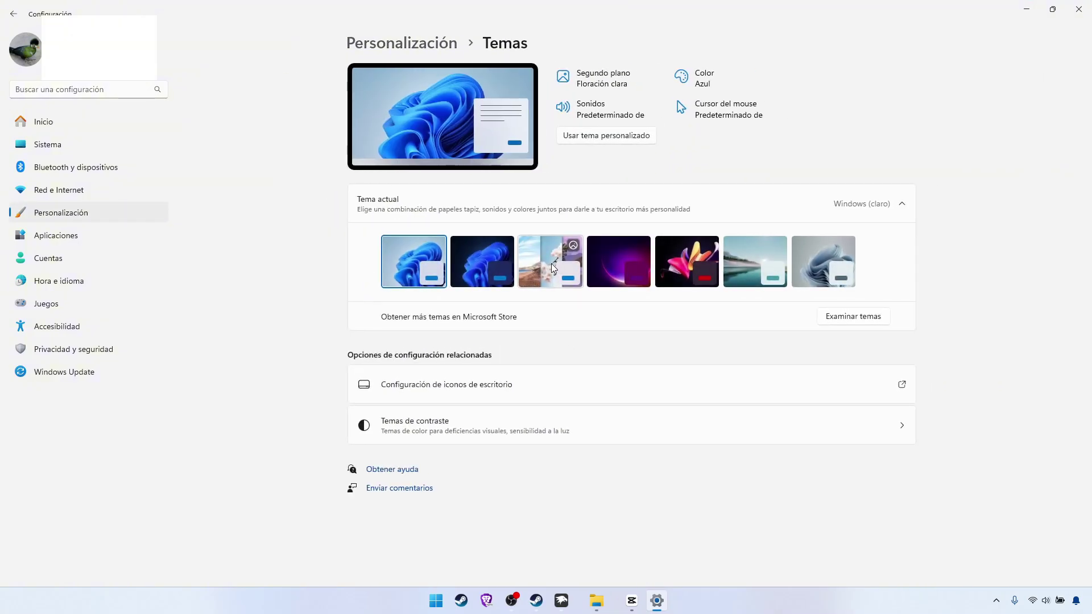
pyautogui.click(614, 273)
pyautogui.hotkey('alt', 'F4')
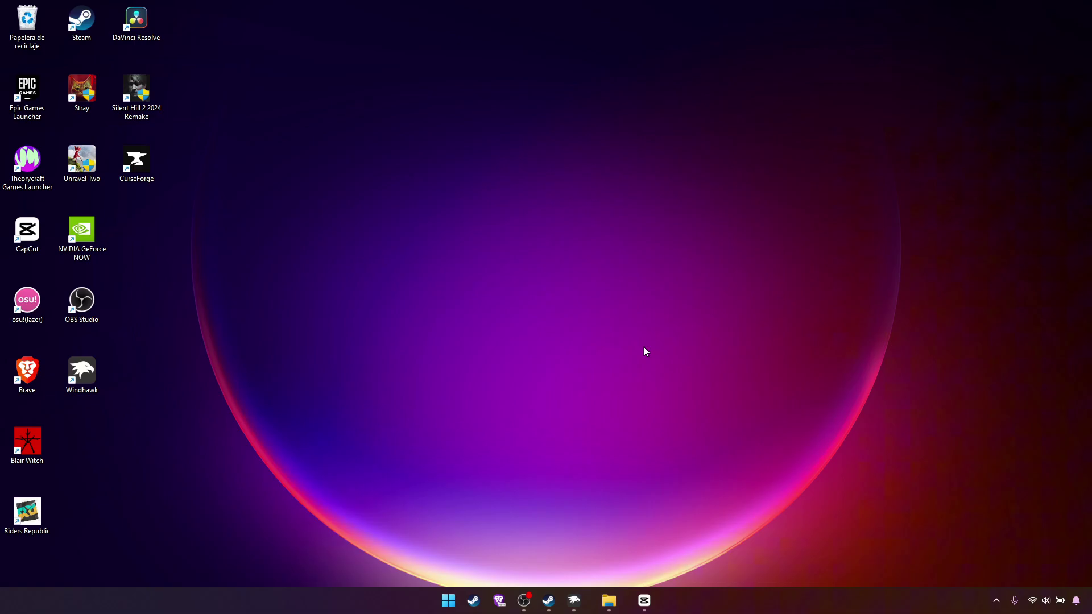
# Step: Raise the Escala in Sistema > Pantalla from 100% to 125%, then to 150%
pyautogui.click(448, 600)
pyautogui.click(681, 257)
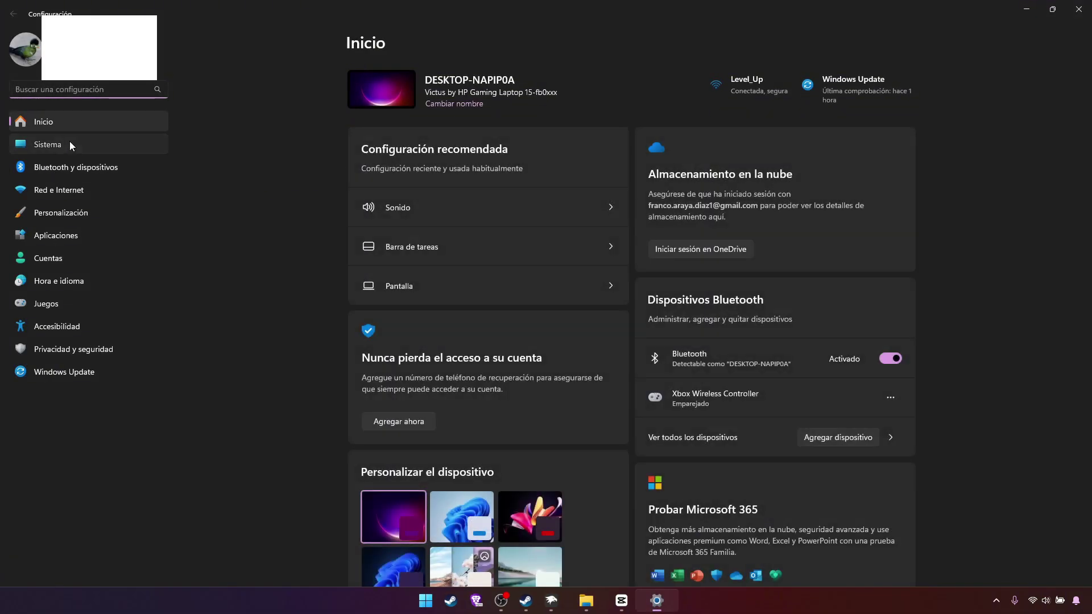
pyautogui.click(69, 143)
pyautogui.click(421, 164)
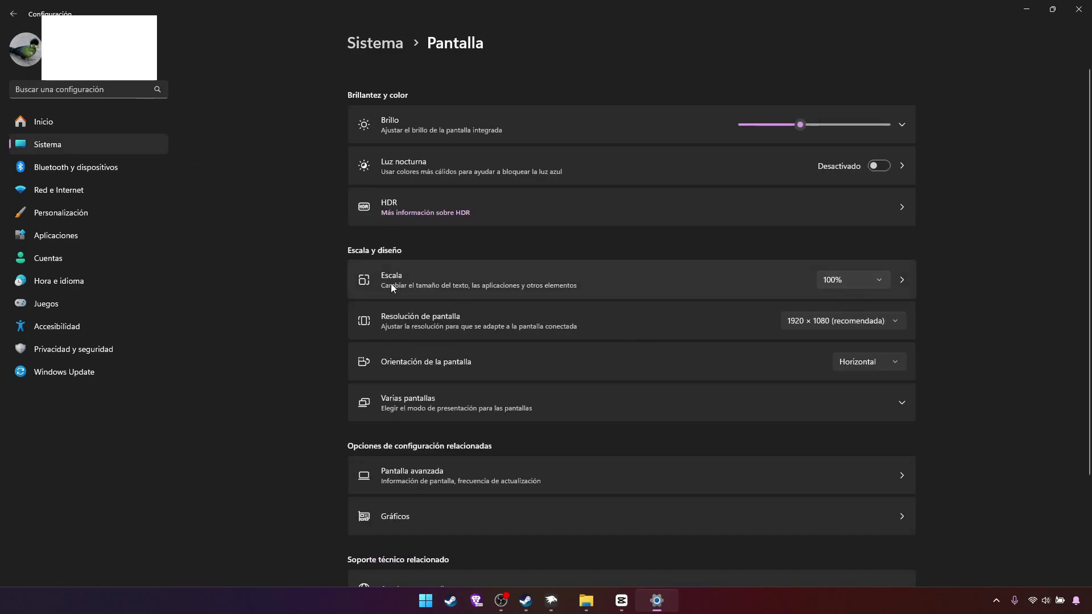
pyautogui.click(872, 281)
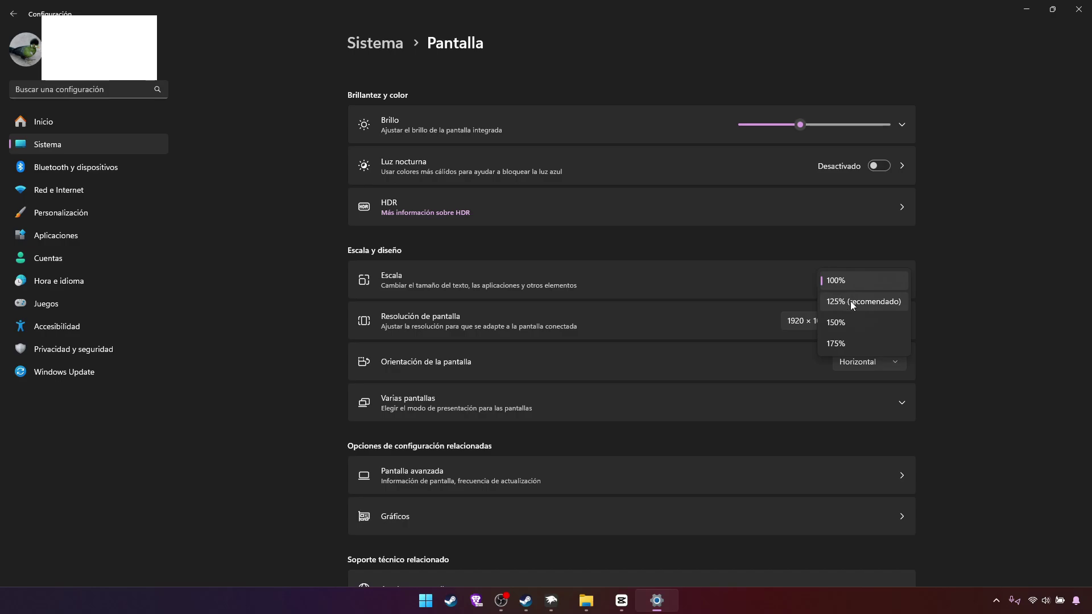
pyautogui.click(865, 302)
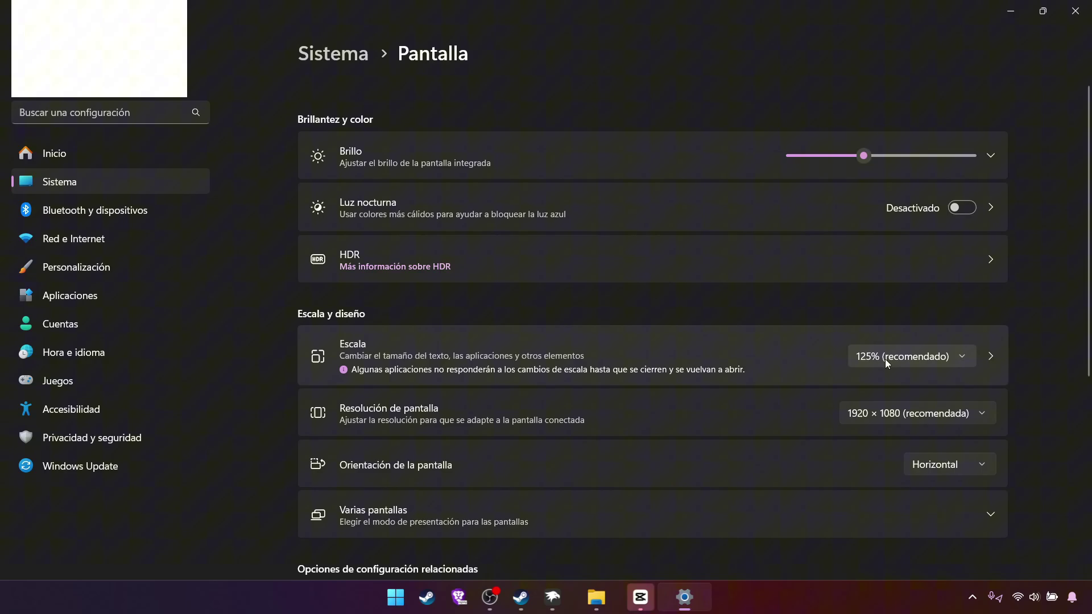
pyautogui.click(885, 362)
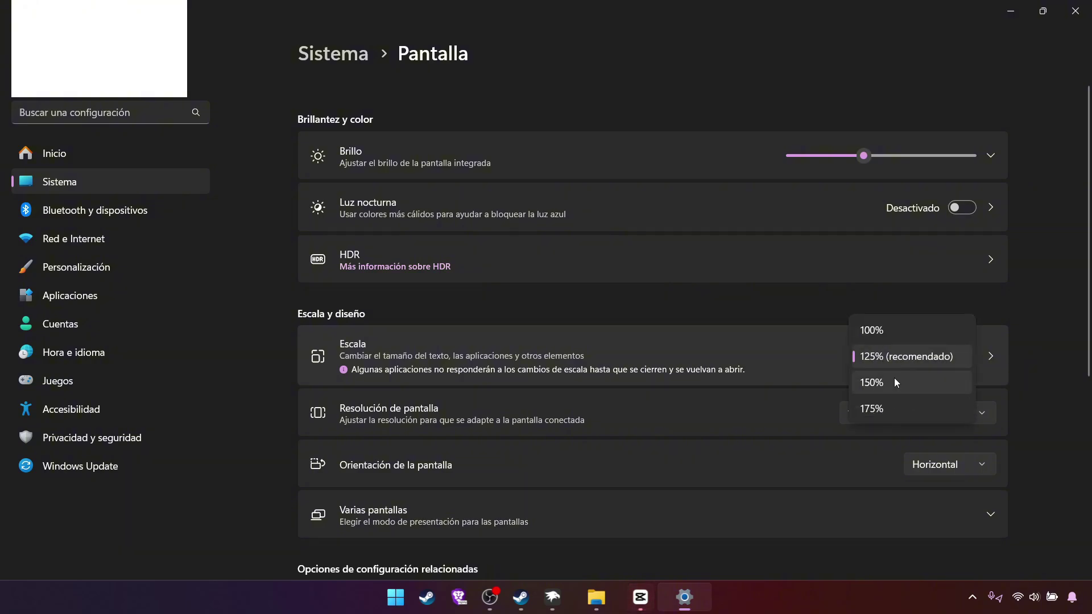
pyautogui.click(894, 378)
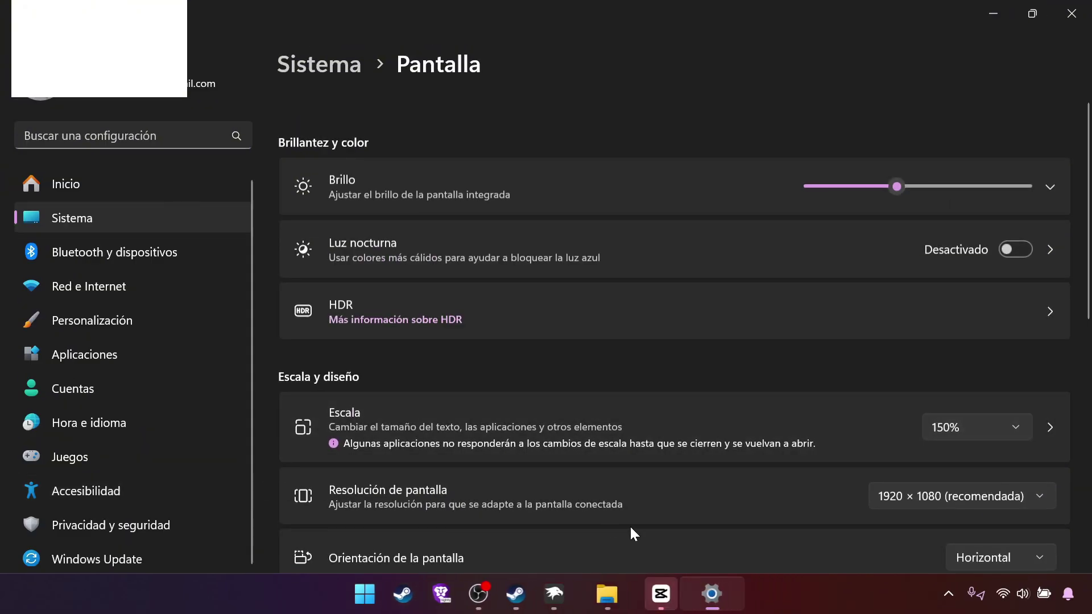
# Step: Set Mostrar el teclado táctil to Siempre under Hora e idioma > Escritura > Teclado táctil
pyautogui.hotkey('alt', 'F4')
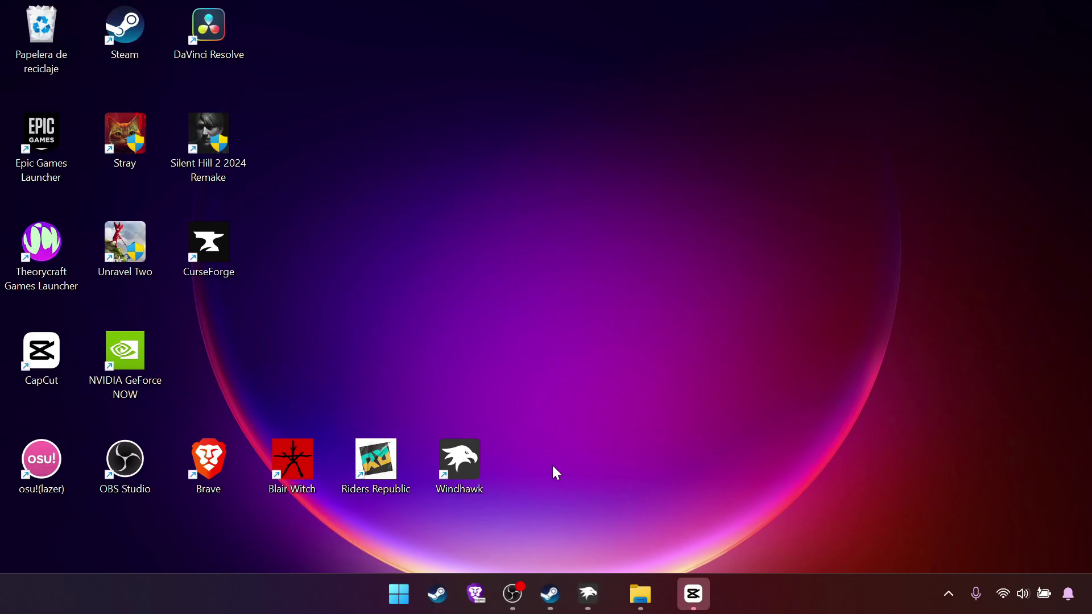
pyautogui.click(396, 597)
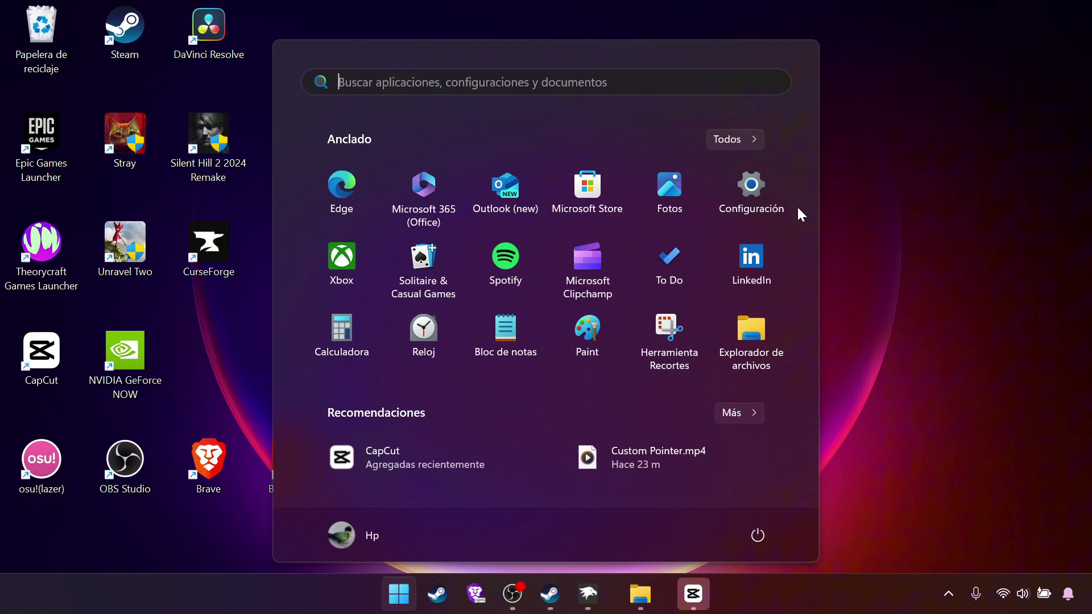
pyautogui.click(757, 182)
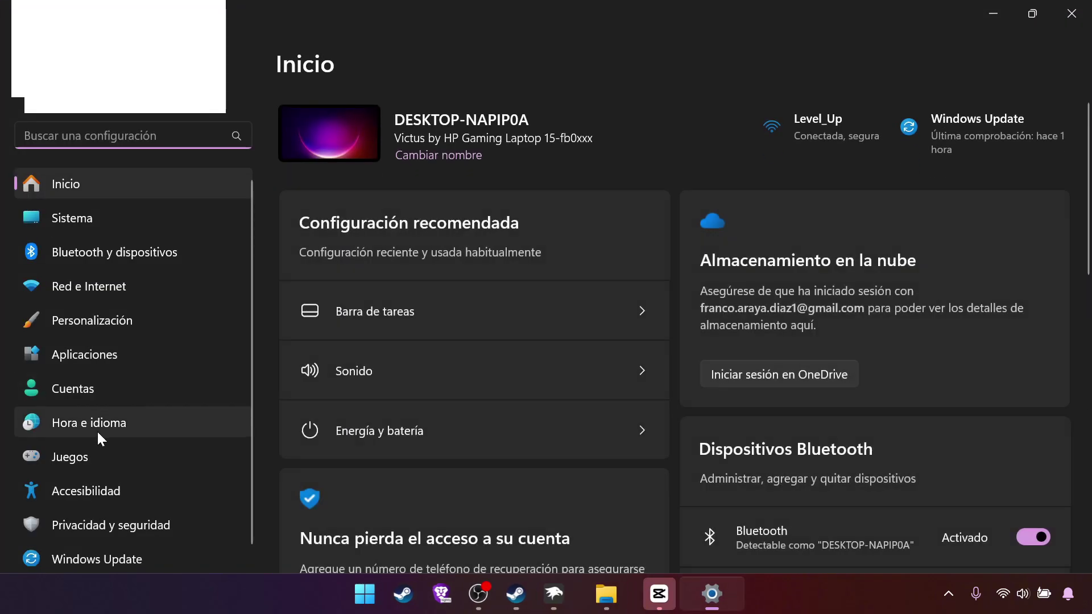
pyautogui.click(97, 427)
pyautogui.click(374, 341)
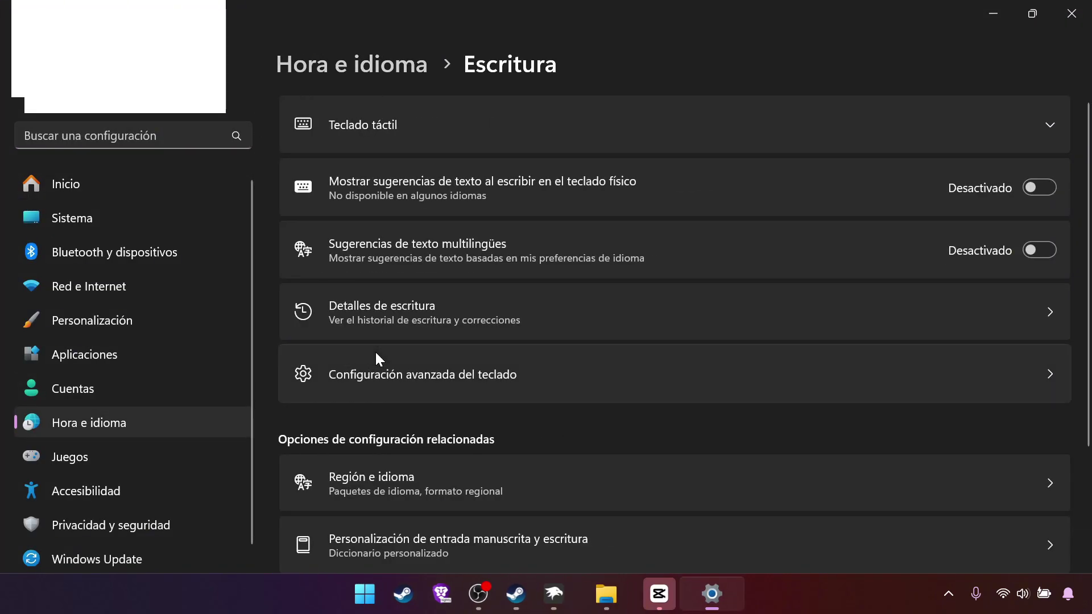
pyautogui.click(394, 124)
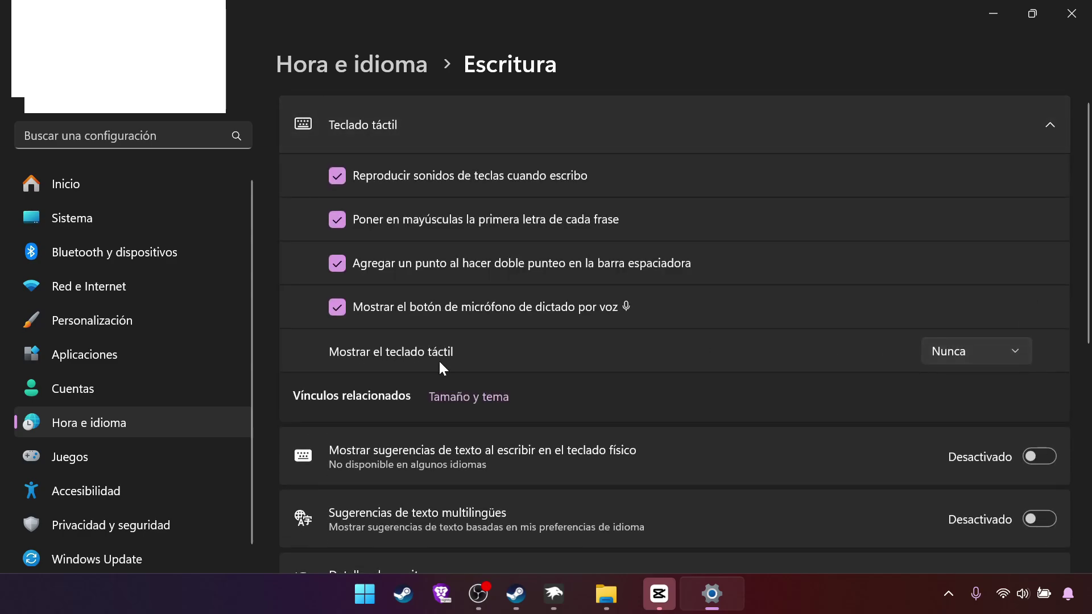
pyautogui.click(964, 350)
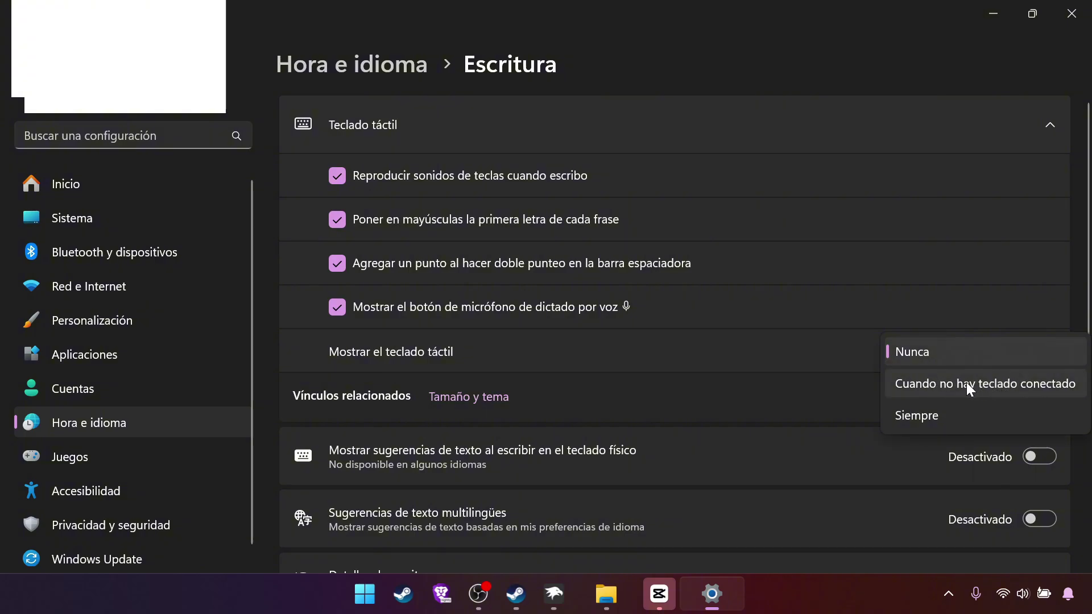
pyautogui.click(926, 411)
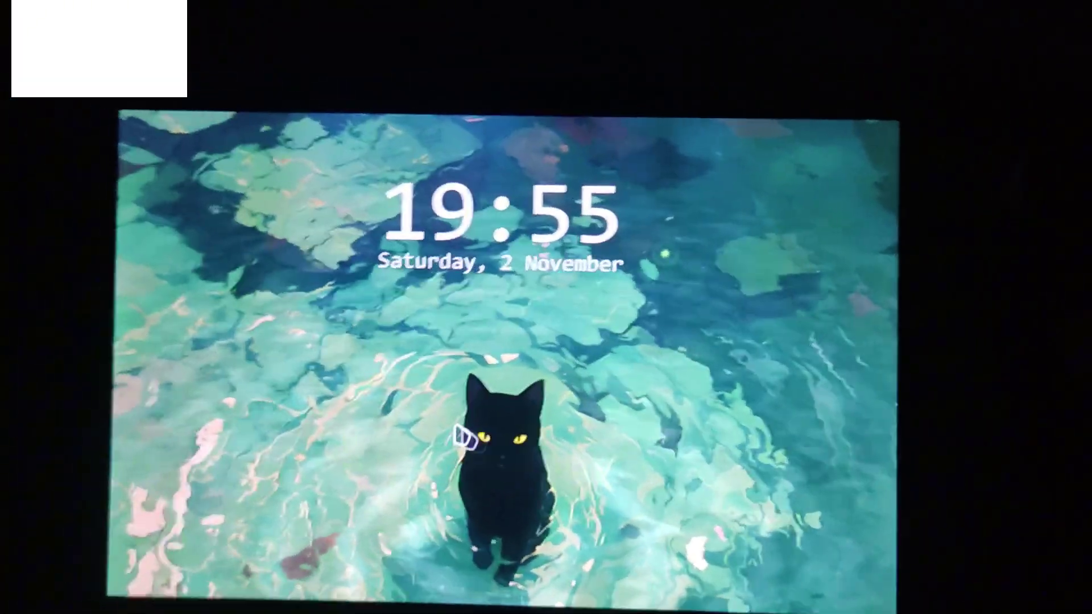
# Step: Search Start for 'steam' with the touch keyboard, then clear the search
pyautogui.moveTo(136, 546)
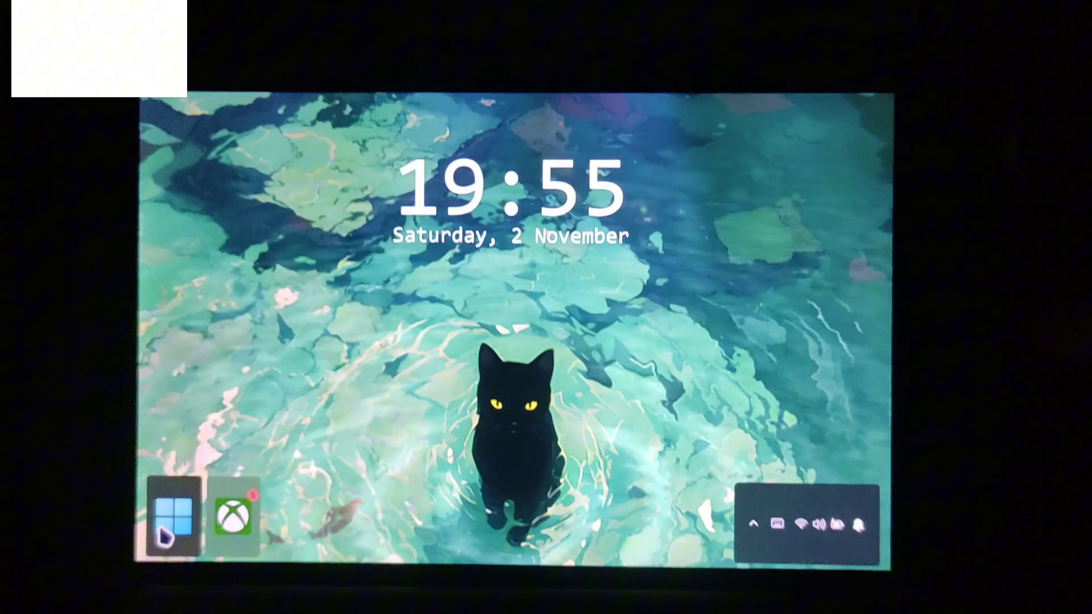
pyautogui.click(162, 531)
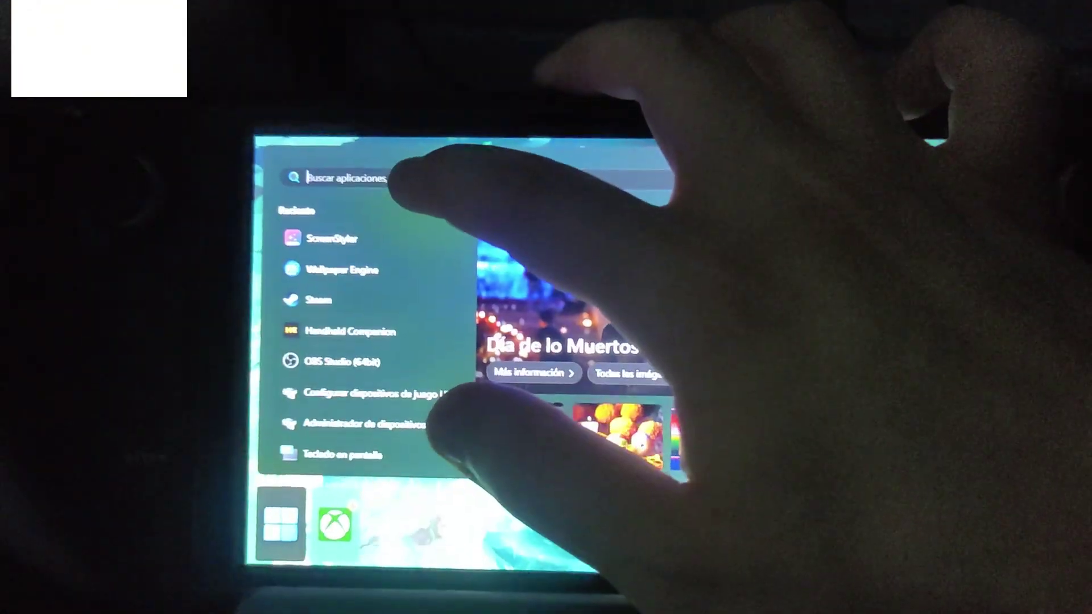
pyautogui.click(347, 178)
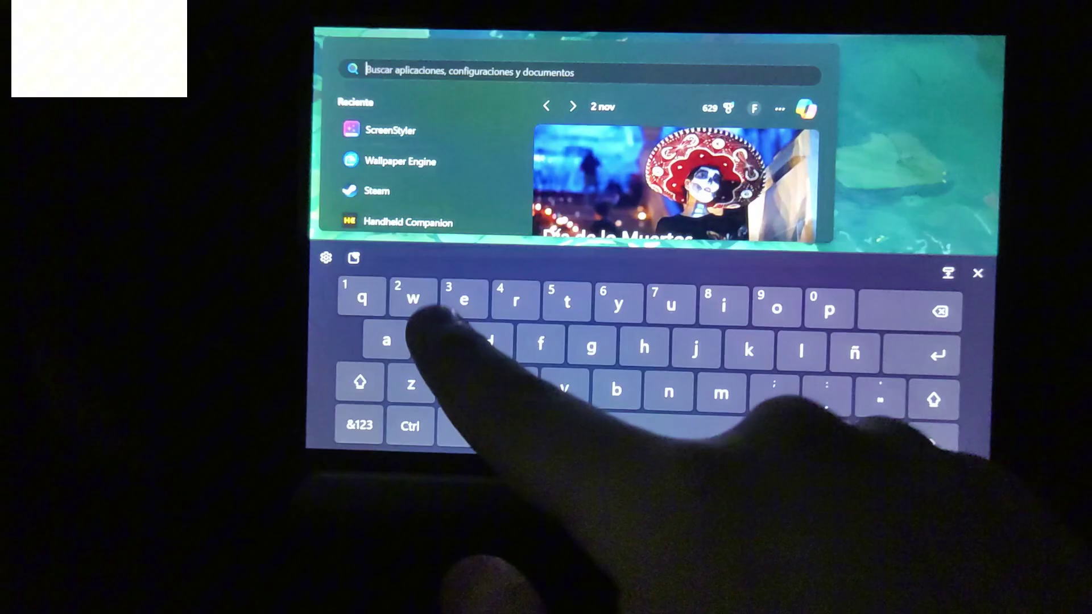
pyautogui.write('steam')
pyautogui.press('Escape')
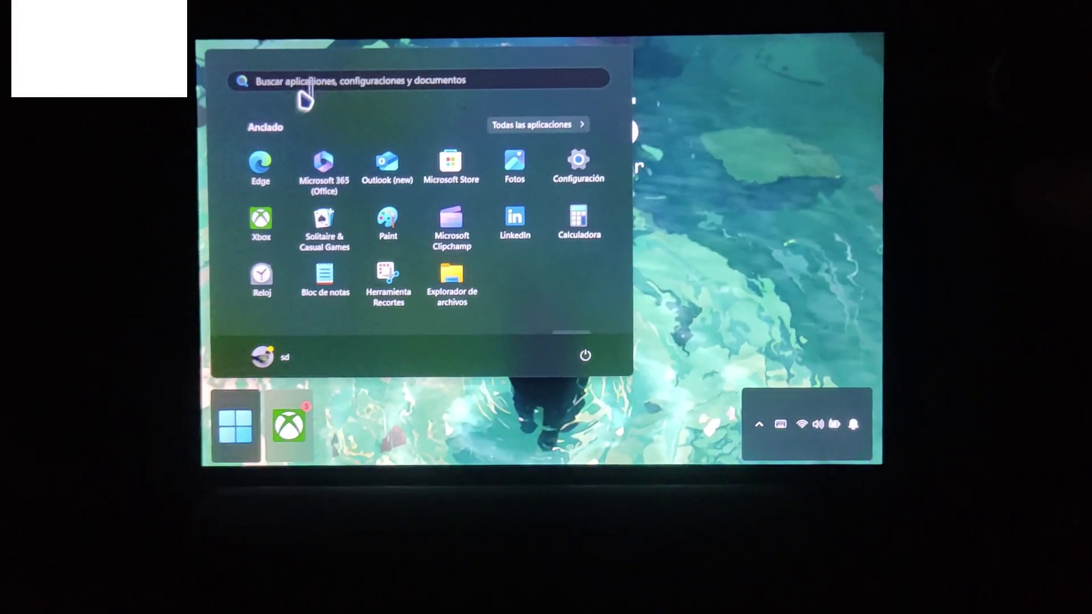
pyautogui.click(308, 82)
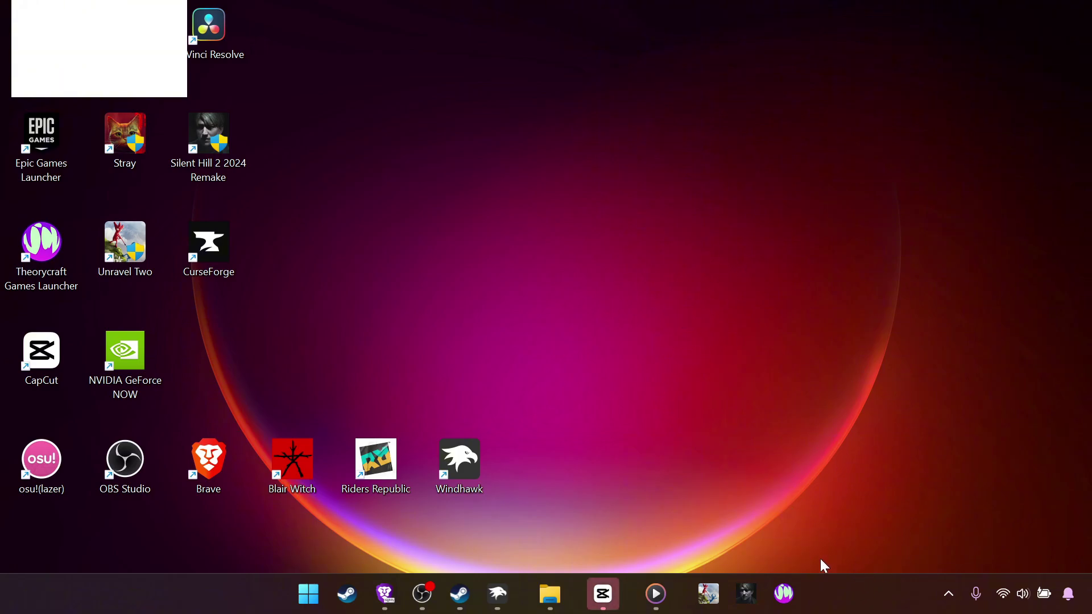
# Step: Unpin Theorycraft and Silent Hill 2 2024 Remake from the taskbar
pyautogui.rightClick(793, 603)
pyautogui.click(769, 546)
pyautogui.rightClick(765, 591)
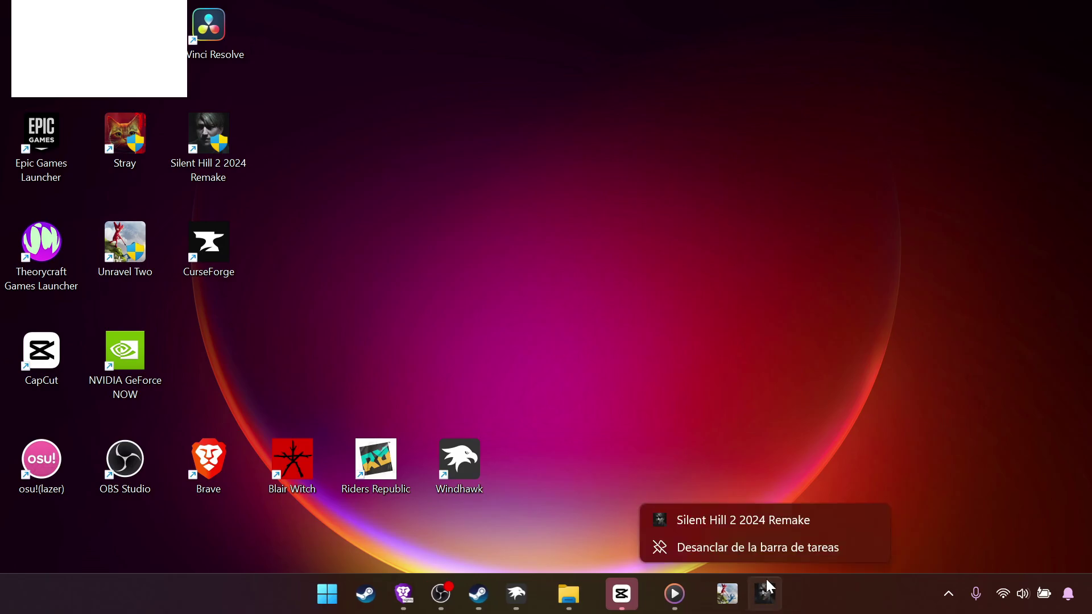
pyautogui.click(765, 546)
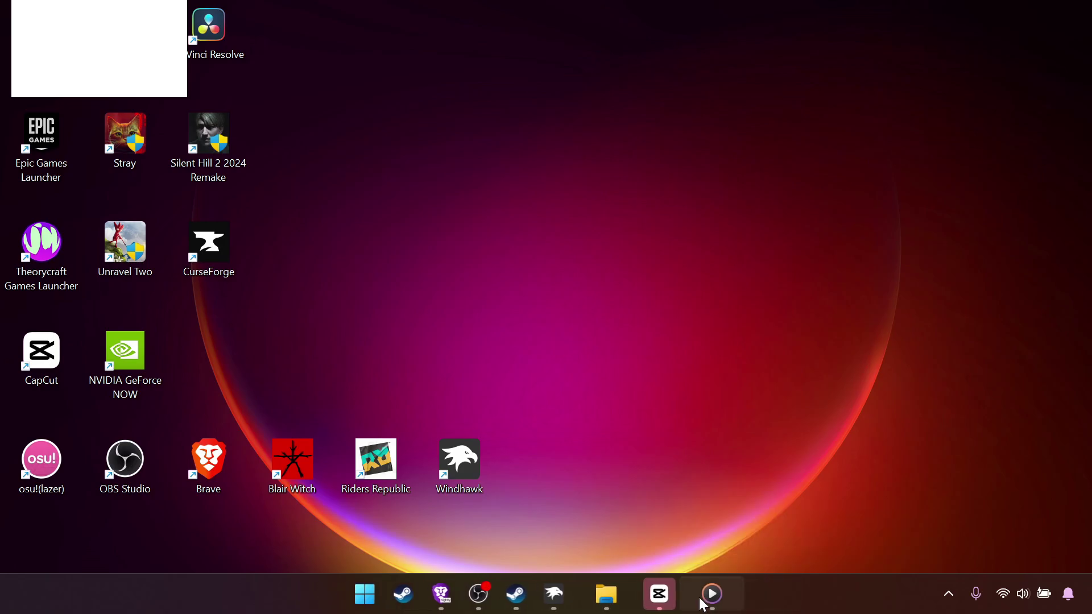
# Step: Close the media player, Windhawk and File Explorer Vídeos windows, and nudge the Steam icon
pyautogui.moveTo(712, 594)
pyautogui.click(787, 418)
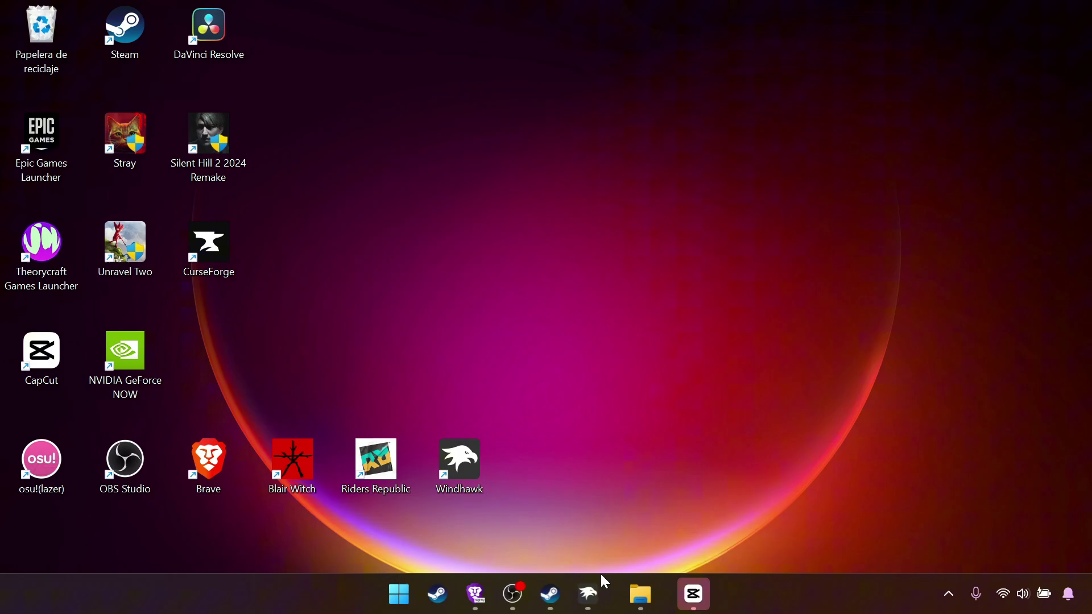
pyautogui.moveTo(592, 595)
pyautogui.click(660, 456)
pyautogui.moveTo(633, 608)
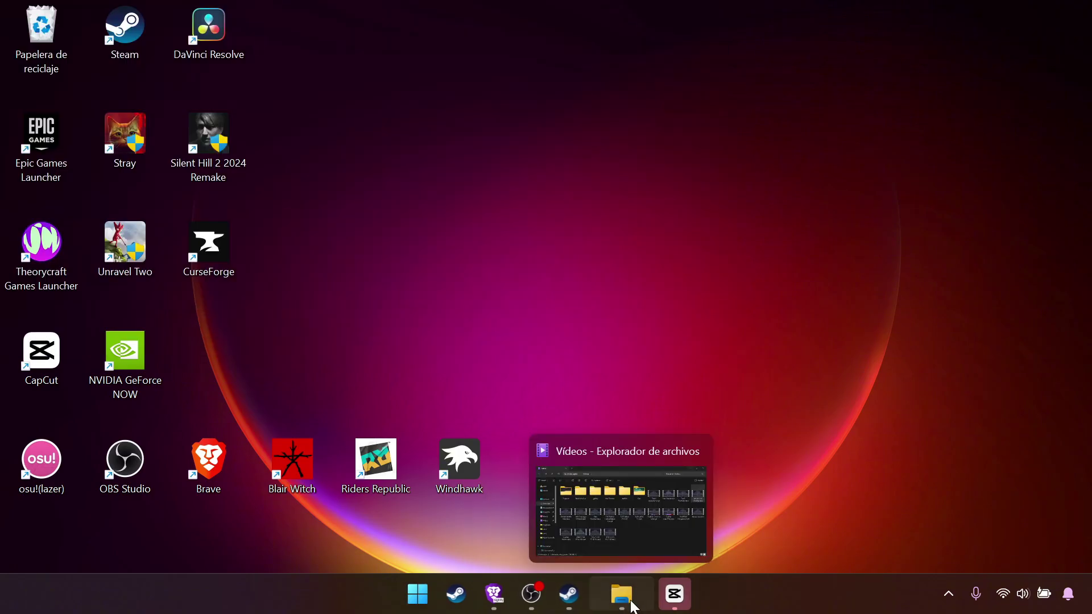
pyautogui.click(696, 450)
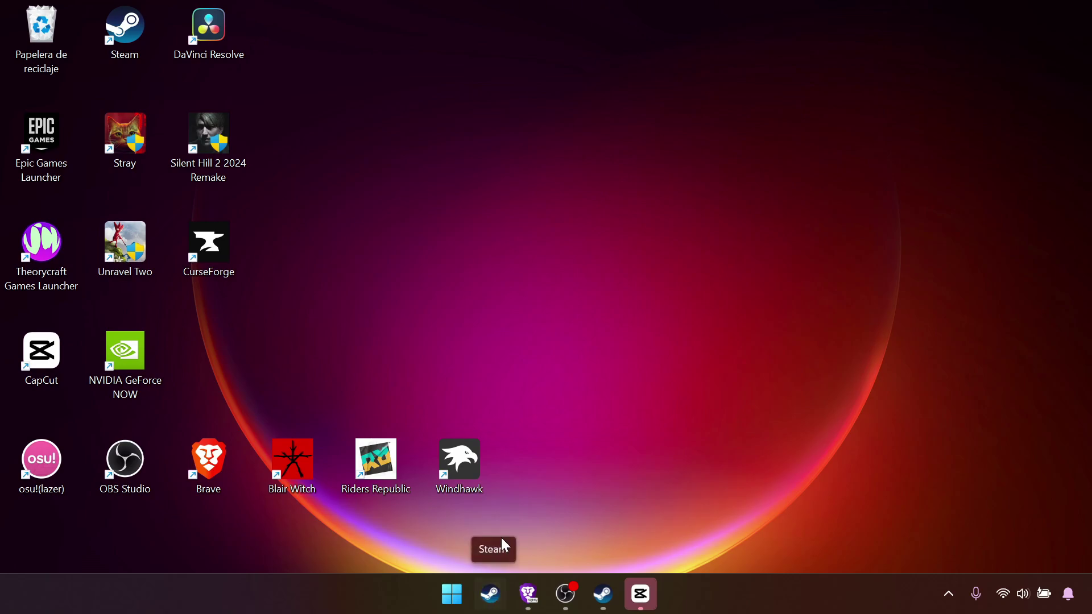
pyautogui.moveTo(497, 603)
pyautogui.mouseDown()
pyautogui.moveTo(514, 602)
pyautogui.moveTo(498, 599)
pyautogui.mouseUp()
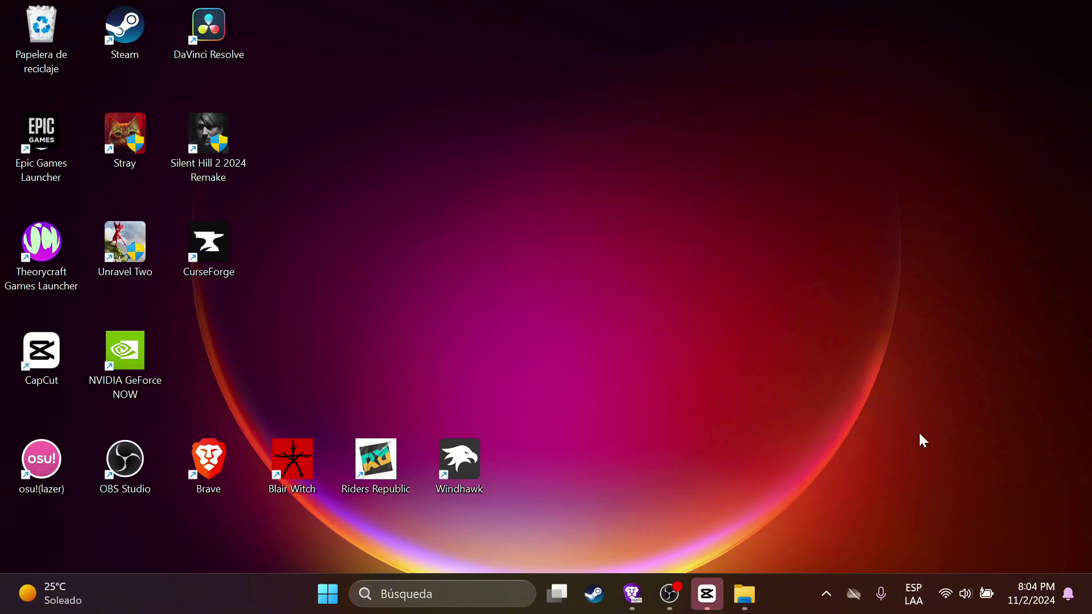
# Step: In taskbar settings, set Search to Ocultar and turn off Task view and Widgets
pyautogui.moveTo(1053, 599)
pyautogui.rightClick(797, 590)
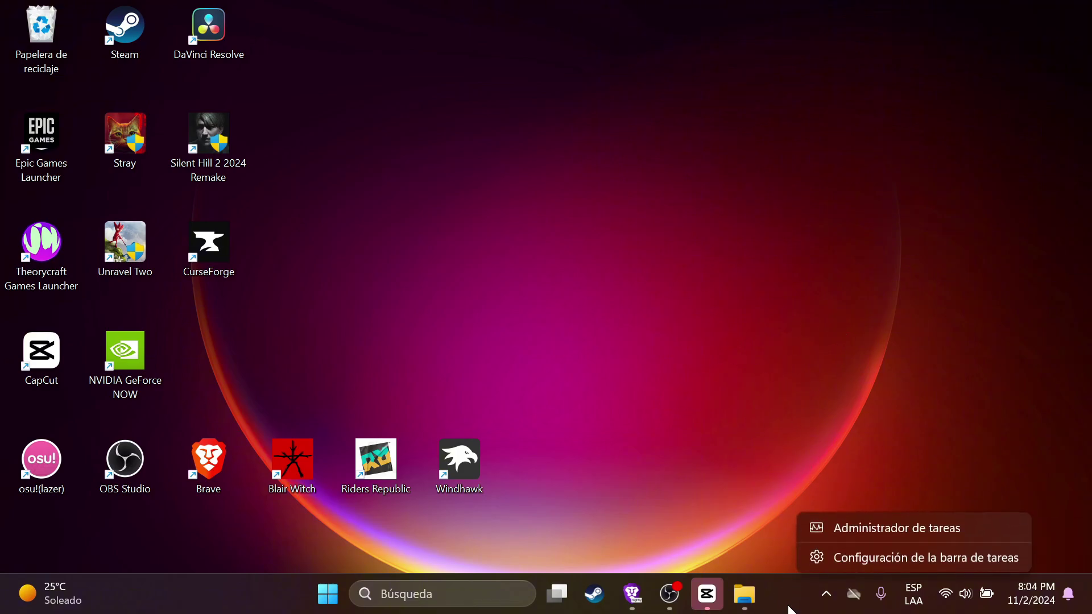
pyautogui.click(851, 559)
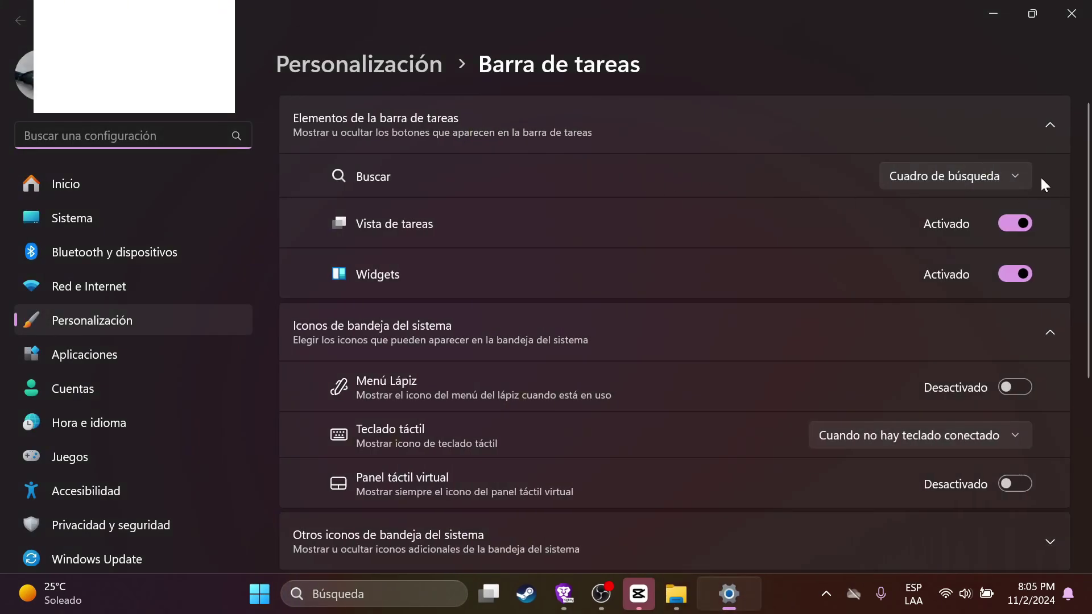
pyautogui.click(997, 171)
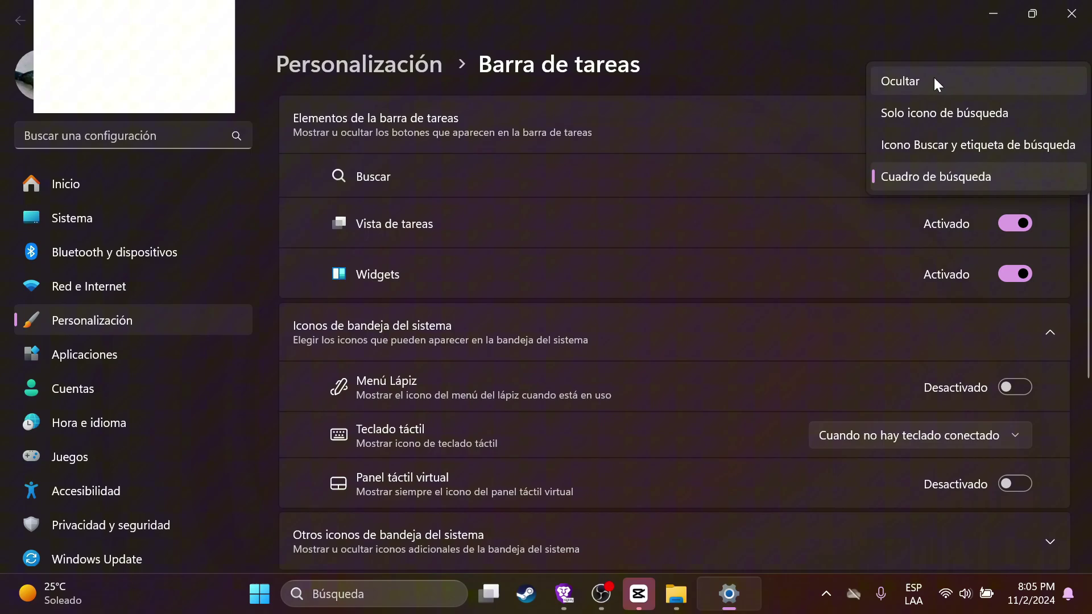
pyautogui.click(933, 78)
pyautogui.click(1022, 222)
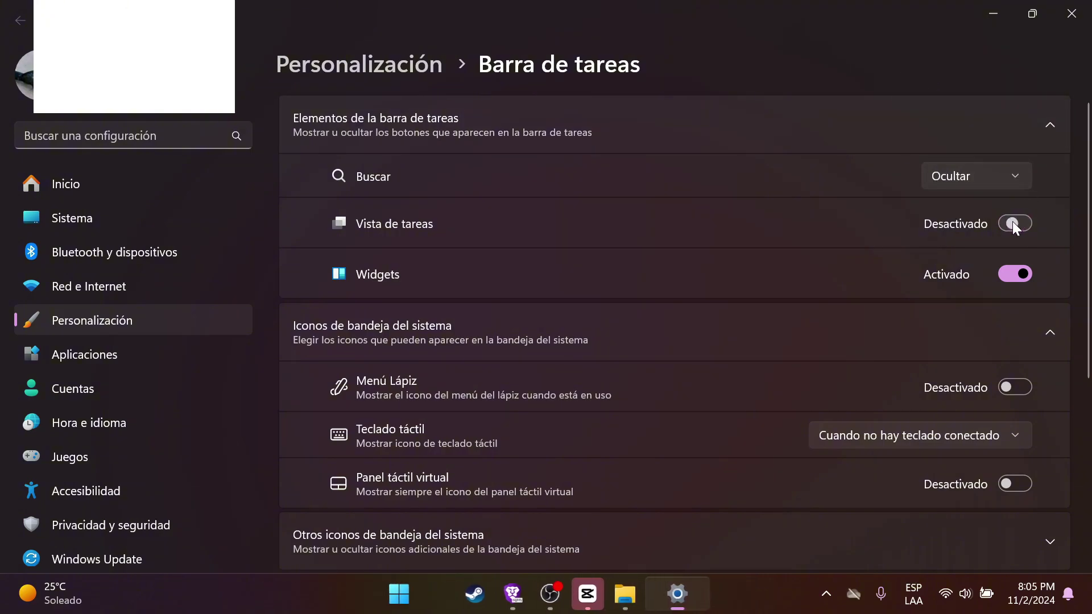
pyautogui.click(1015, 274)
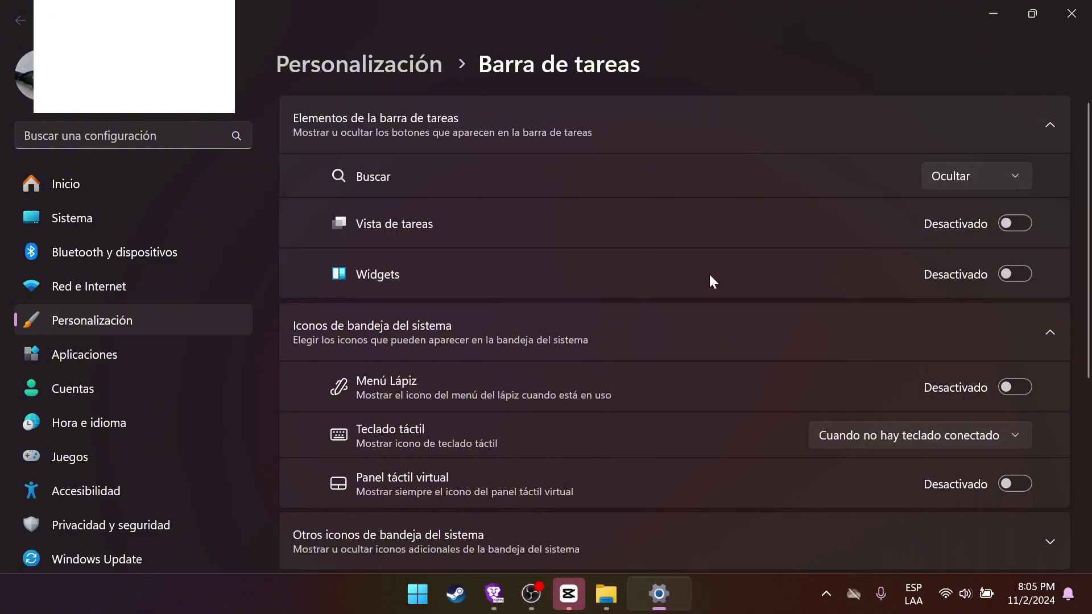
# Step: Switch off the Microsoft OneDrive icon under Other system tray icons
pyautogui.scroll(-5, 667, 349)
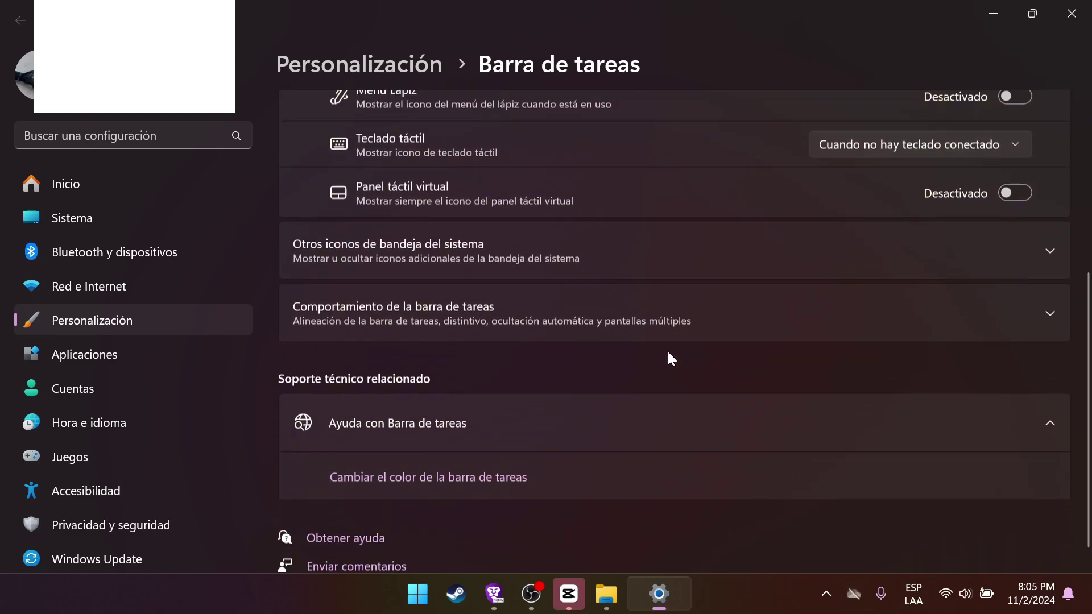
pyautogui.scroll(2, 517, 248)
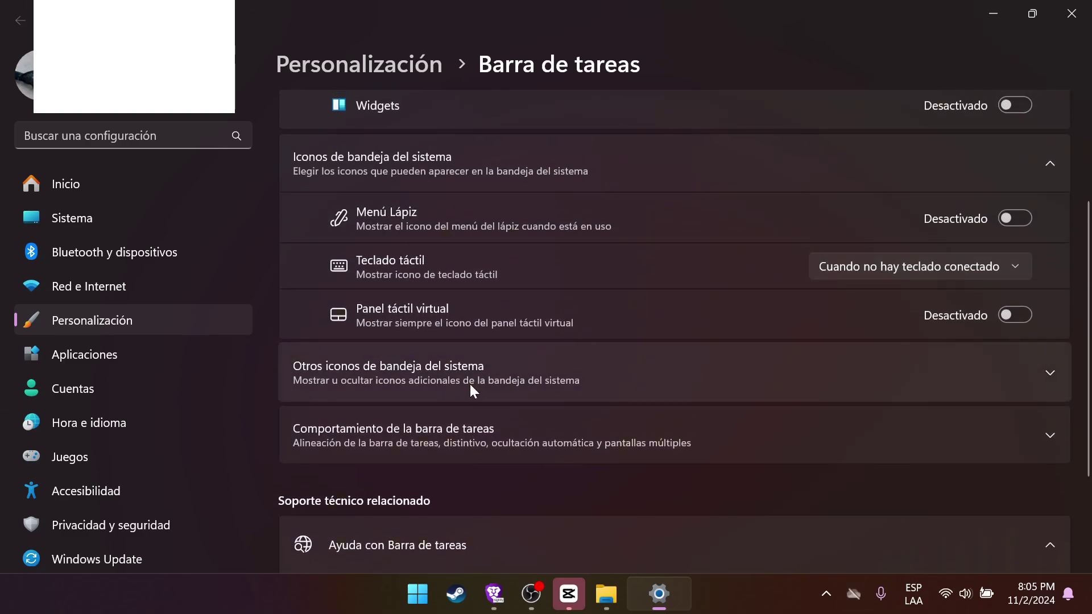
pyautogui.click(646, 374)
pyautogui.scroll(-3, 626, 343)
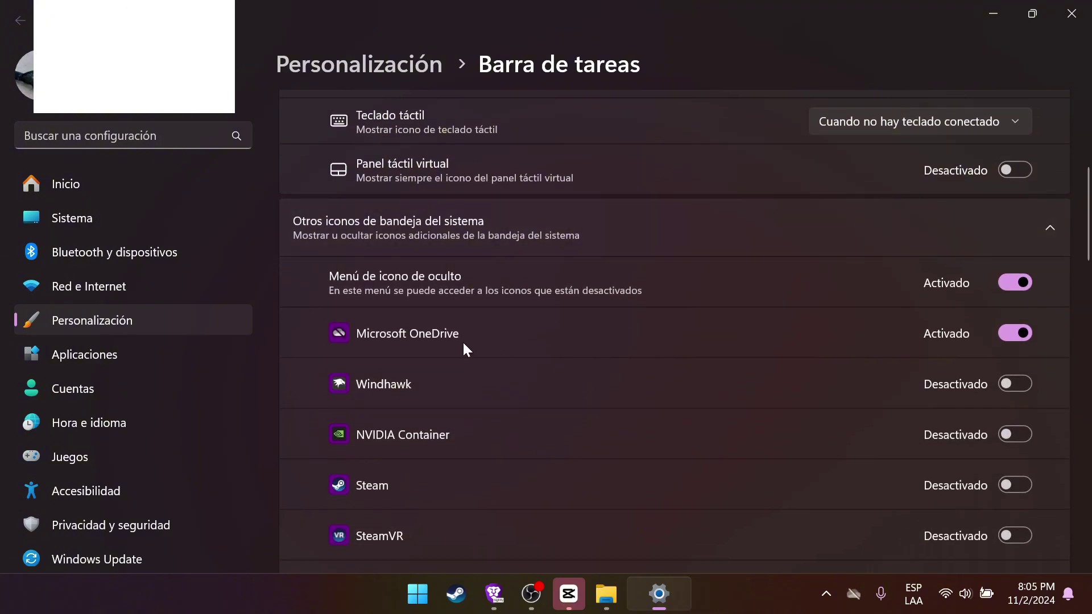
pyautogui.click(1013, 338)
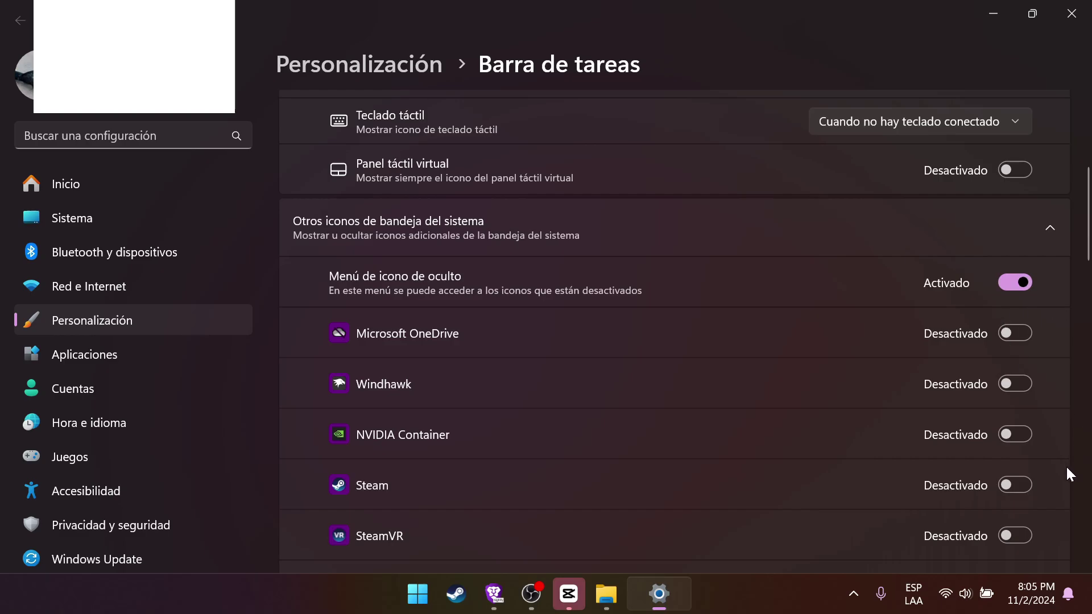
# Step: Turn off 'Mostrar hora y fecha en la bandeja del sistema' and show the desktop
pyautogui.click(993, 13)
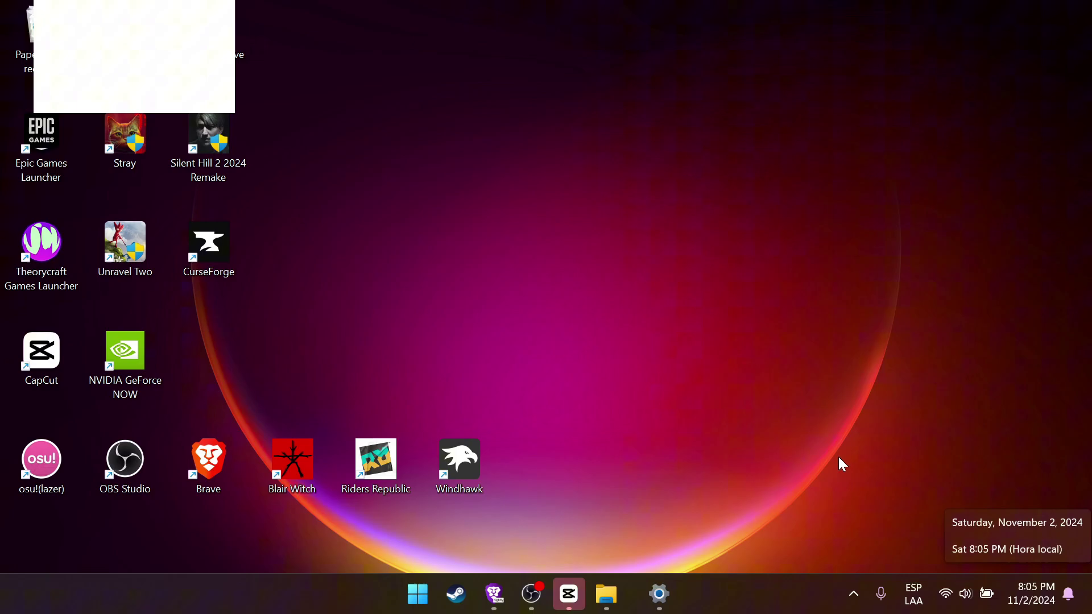
pyautogui.rightClick(1029, 598)
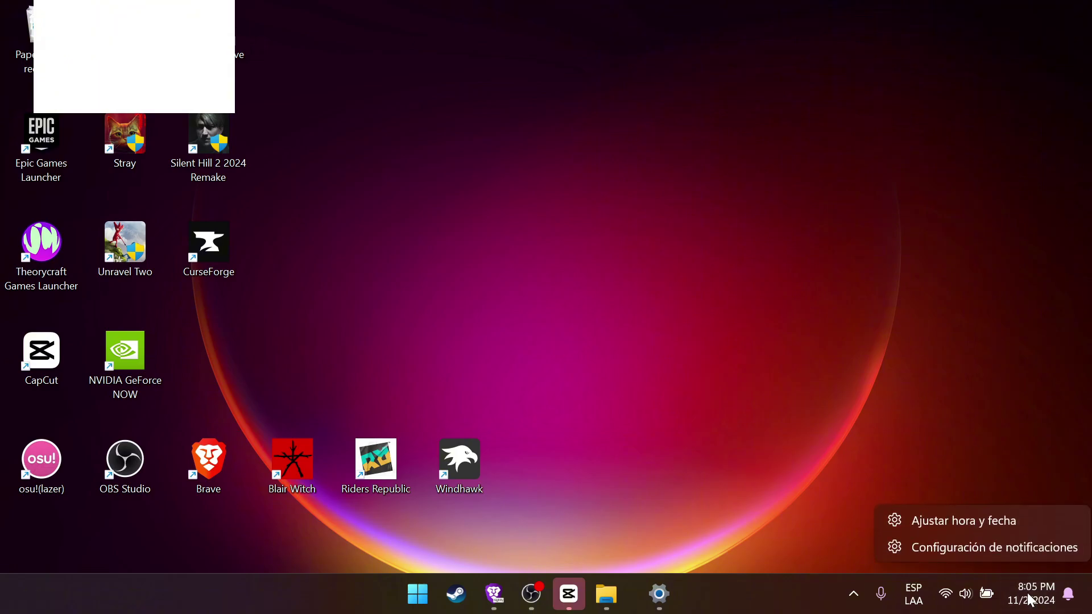
pyautogui.click(949, 551)
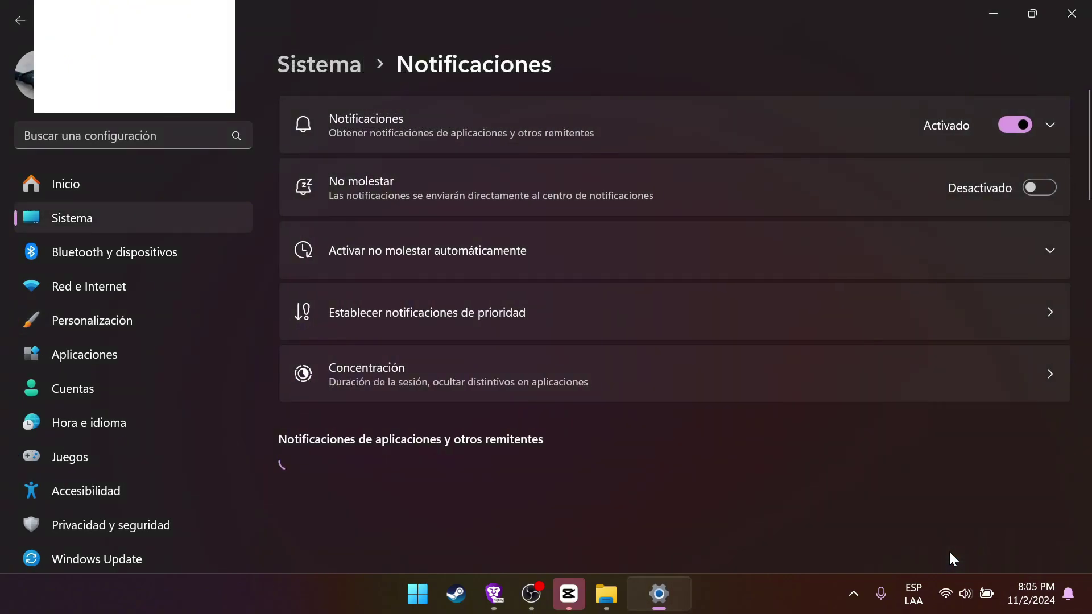
pyautogui.rightClick(1015, 589)
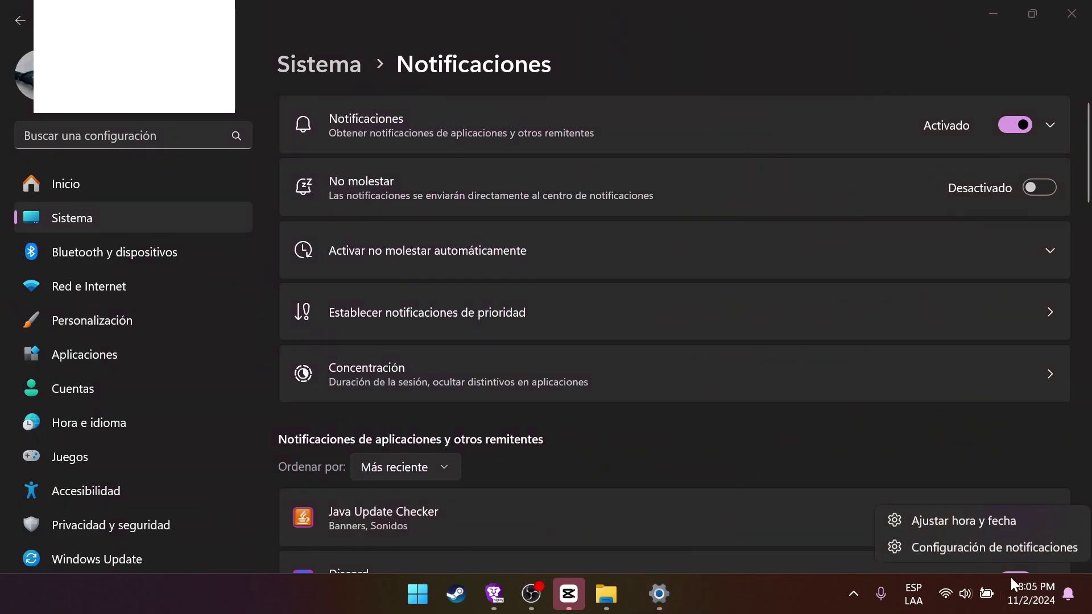
pyautogui.click(973, 524)
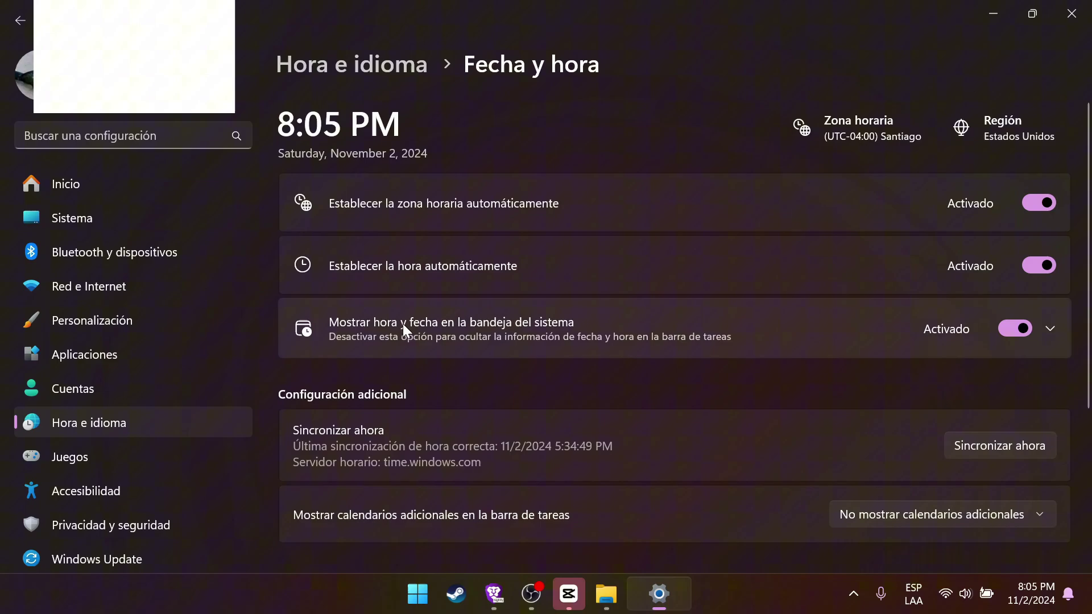
pyautogui.click(1014, 333)
pyautogui.press('super+d')
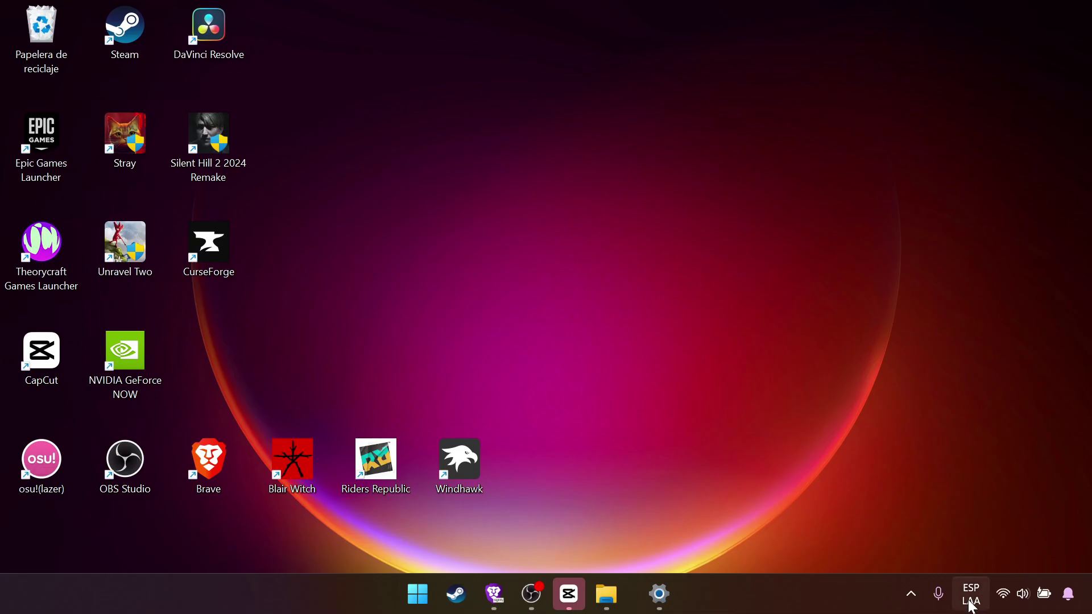
# Step: Enable the desktop language bar in Escritura > Configuración avanzada del teclado
pyautogui.click(674, 585)
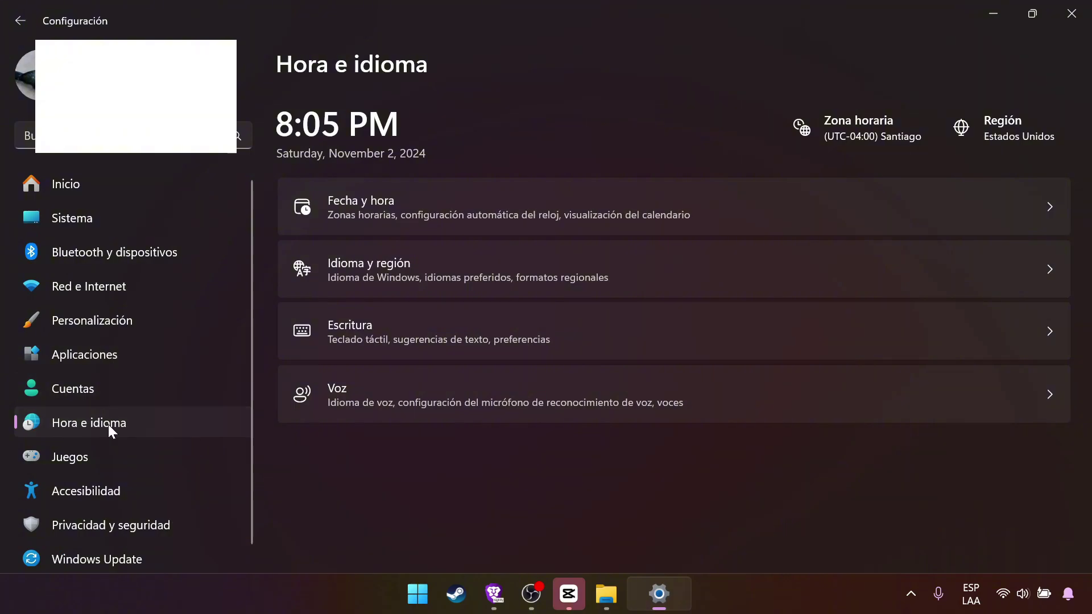
pyautogui.click(363, 327)
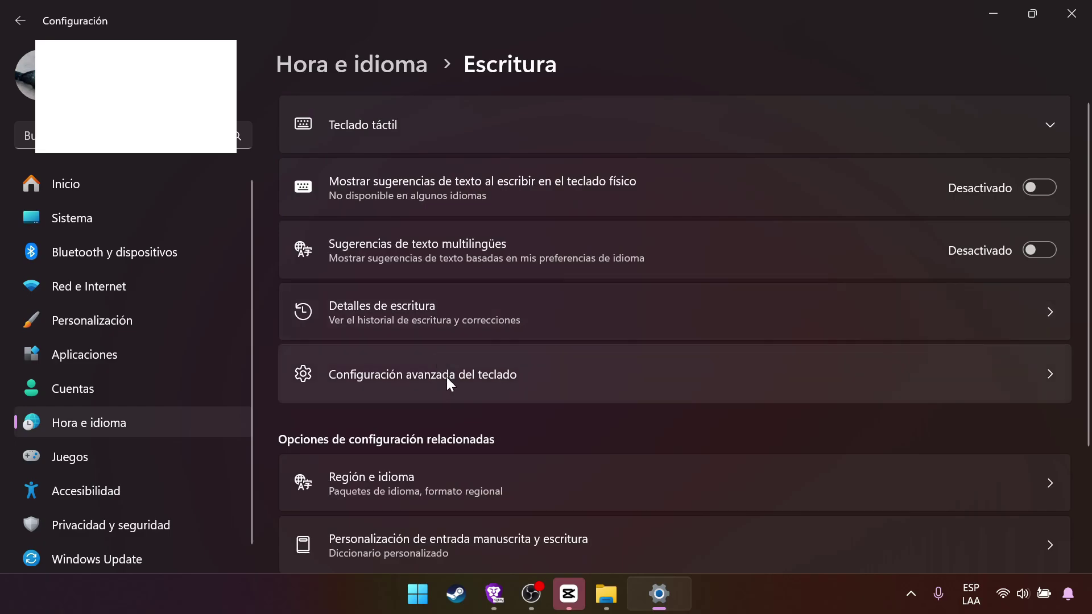
pyautogui.click(415, 372)
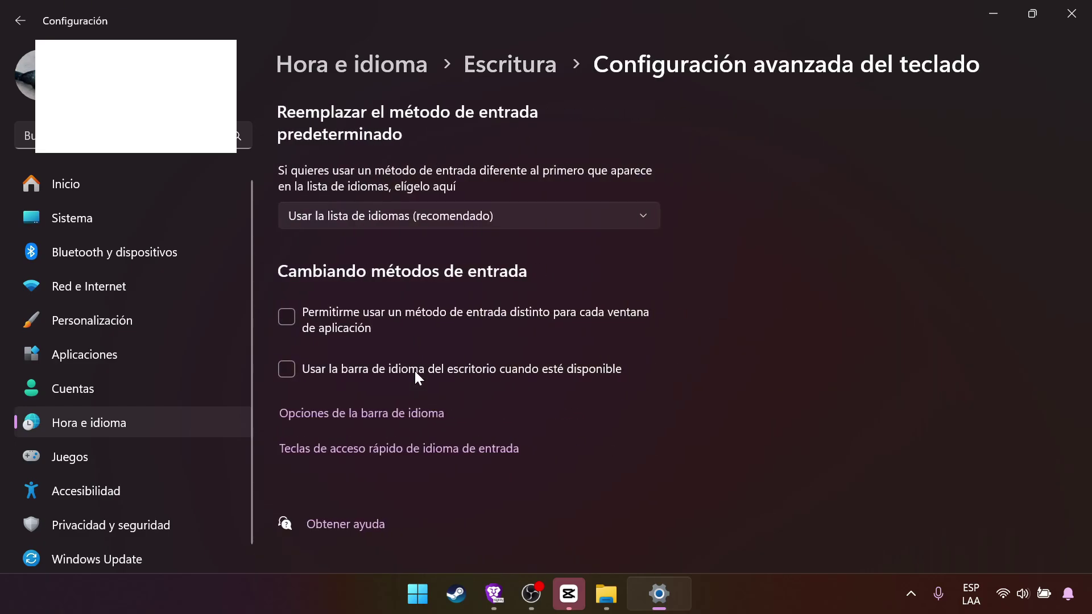
pyautogui.click(312, 372)
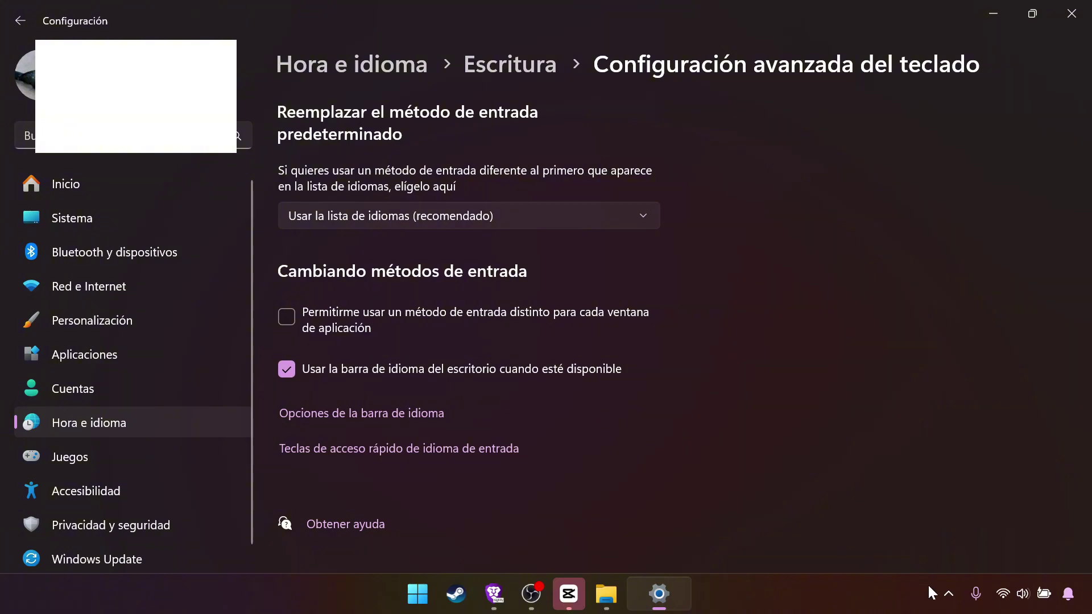
# Step: Keep the language bar set to Oculta in its options, then apply and confirm
pyautogui.click(379, 422)
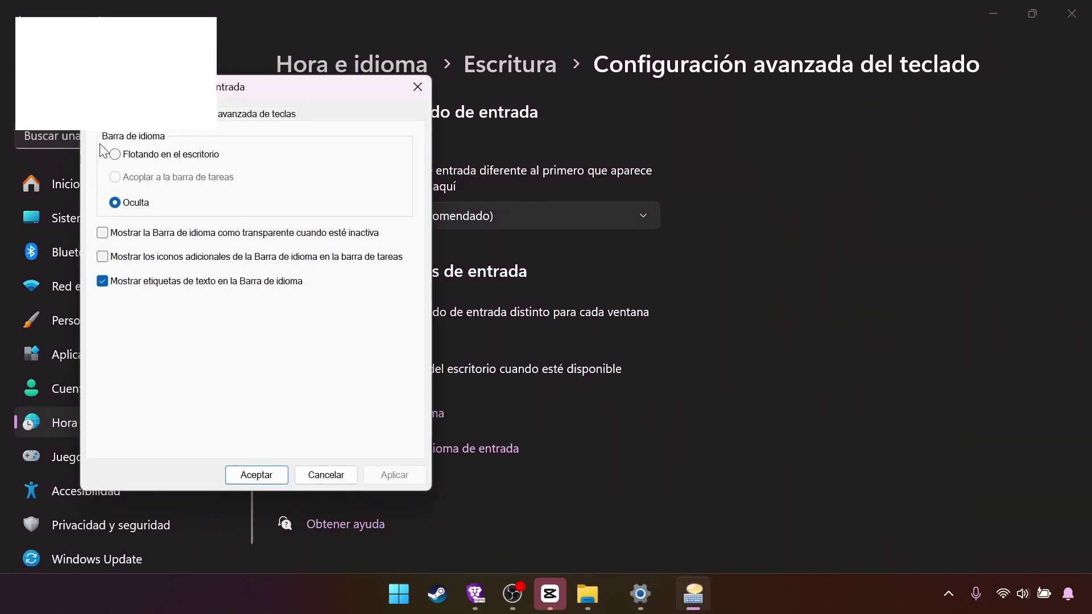
pyautogui.click(139, 162)
pyautogui.click(130, 209)
pyautogui.click(394, 474)
pyautogui.click(256, 474)
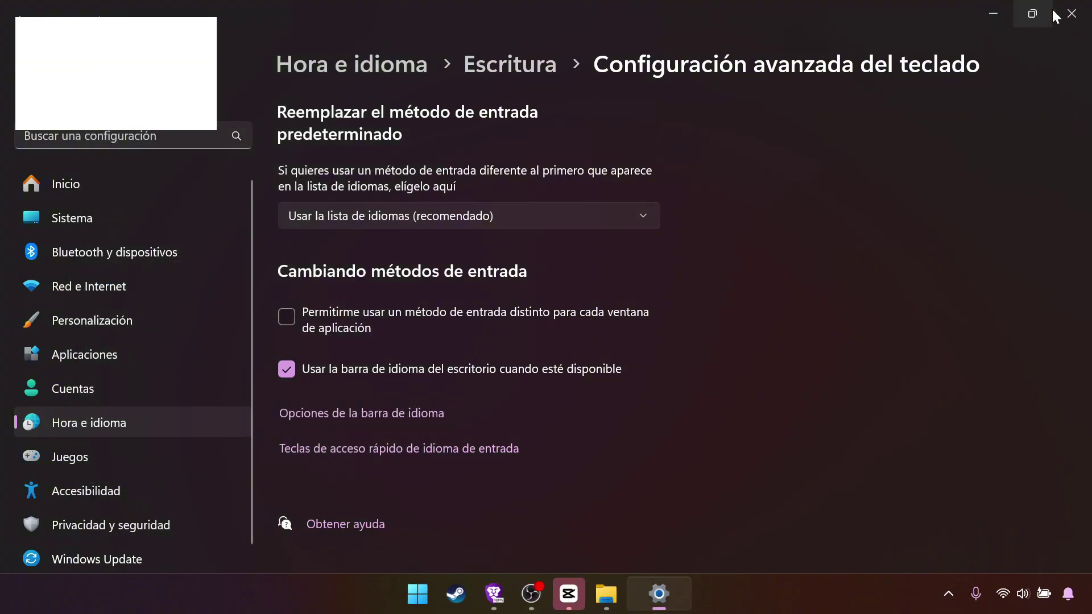
# Step: Minimise Settings and check the hidden tray icons flyout
pyautogui.click(993, 14)
pyautogui.click(948, 594)
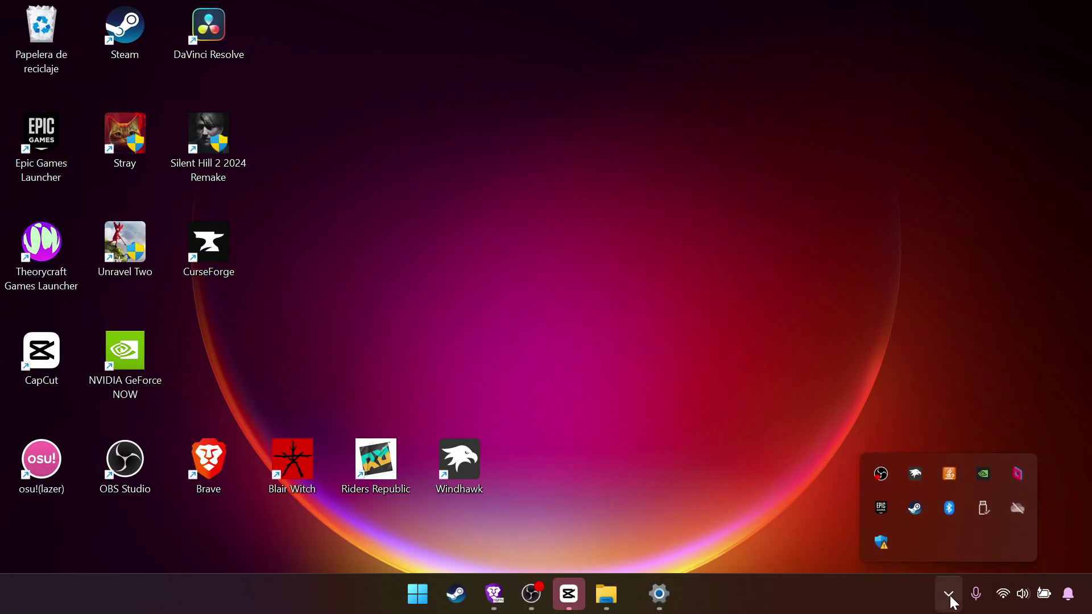
pyautogui.click(951, 597)
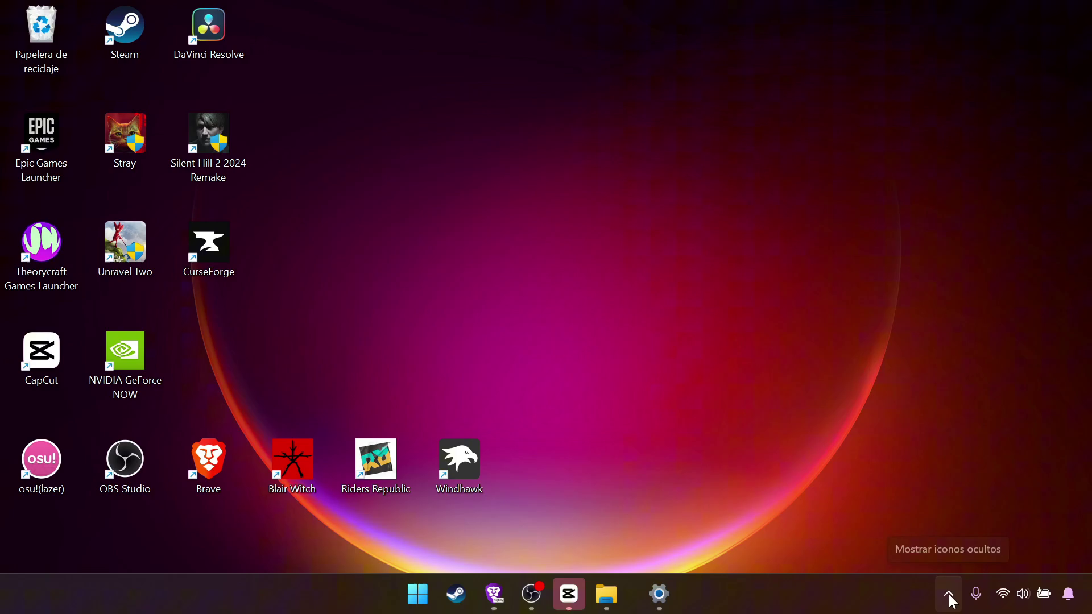
# Step: Toggle the hidden-icon menu off and back on under Other system tray icons
pyautogui.rightClick(818, 594)
pyautogui.click(852, 559)
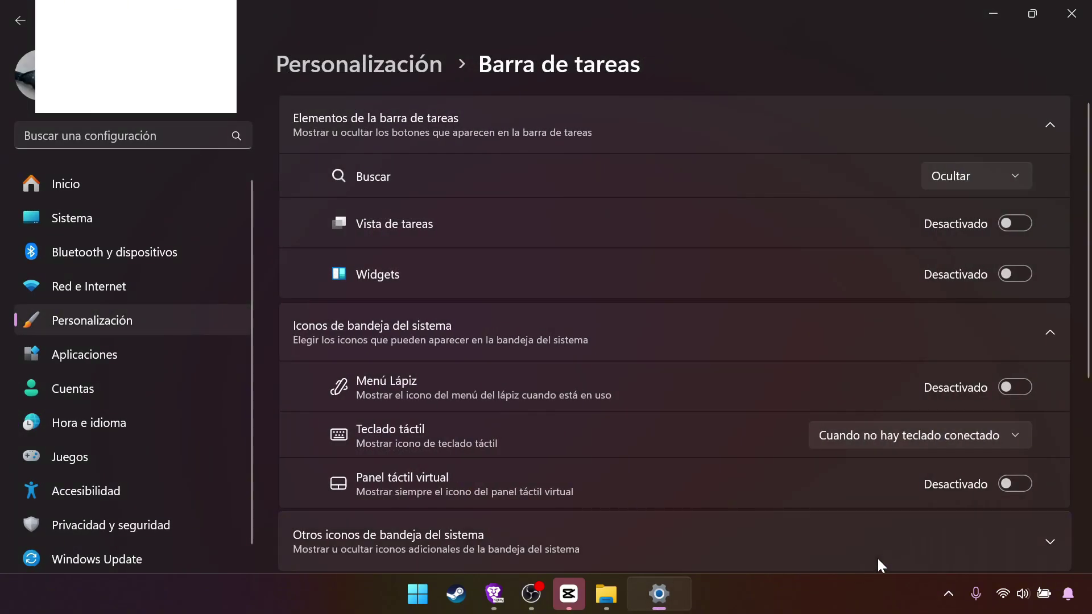
pyautogui.scroll(-2, 534, 361)
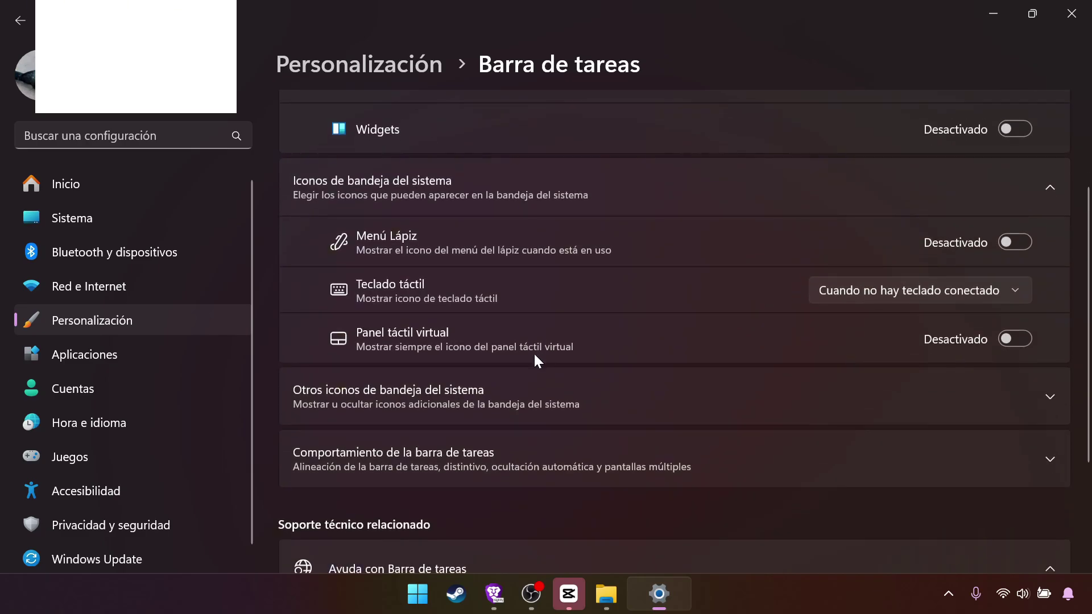
pyautogui.click(367, 403)
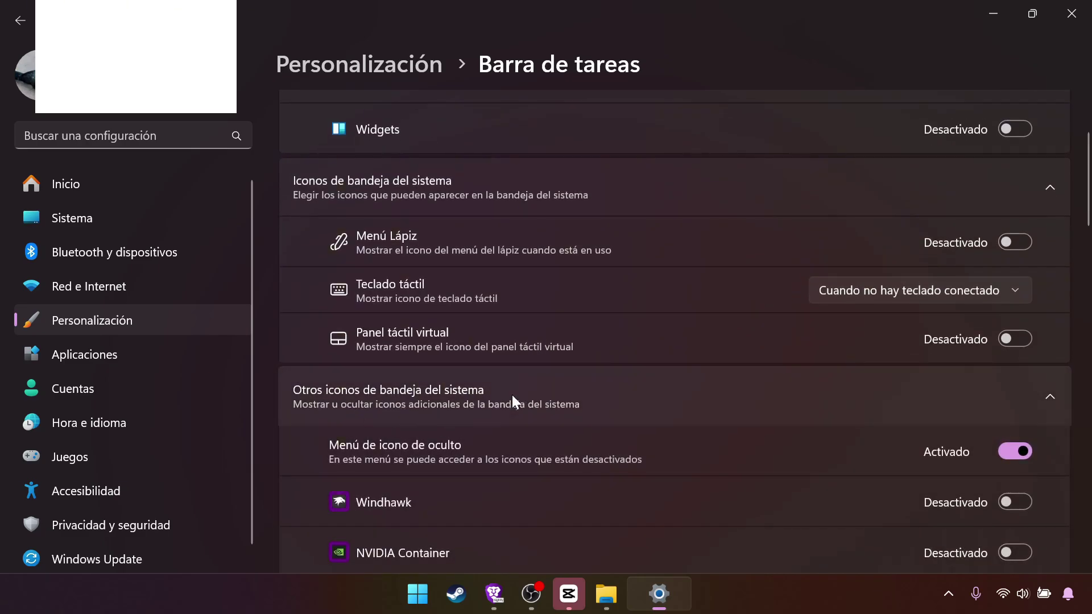
pyautogui.scroll(-2, 514, 402)
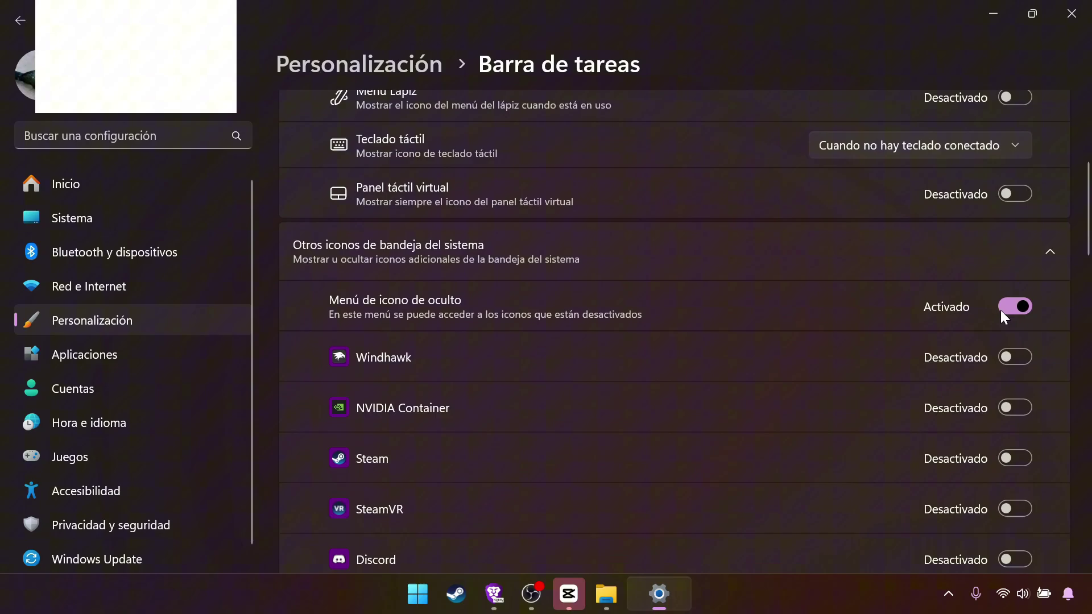
pyautogui.click(1015, 311)
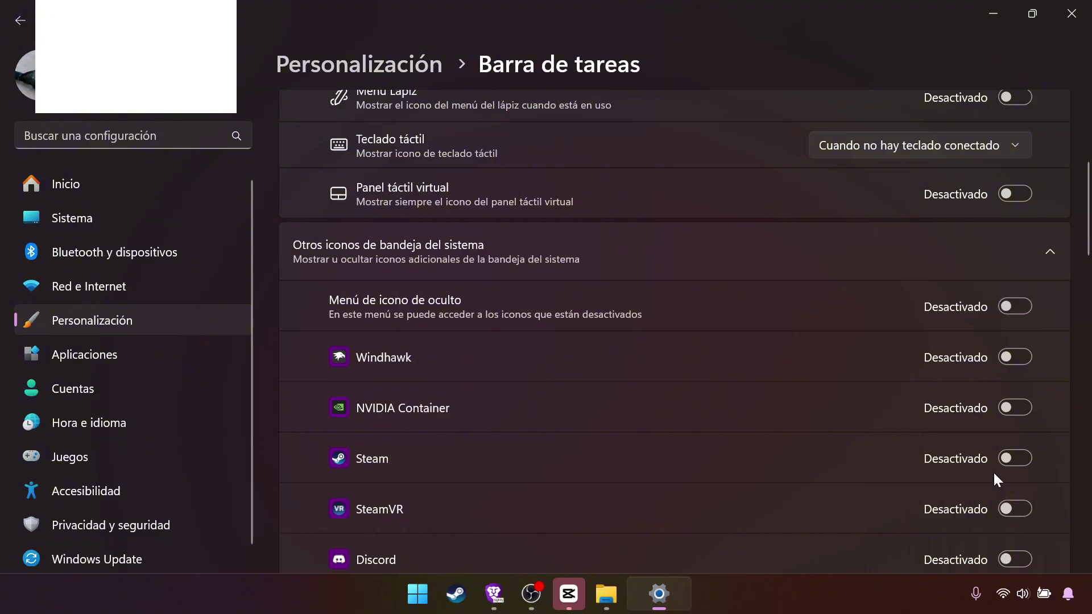
pyautogui.click(1013, 307)
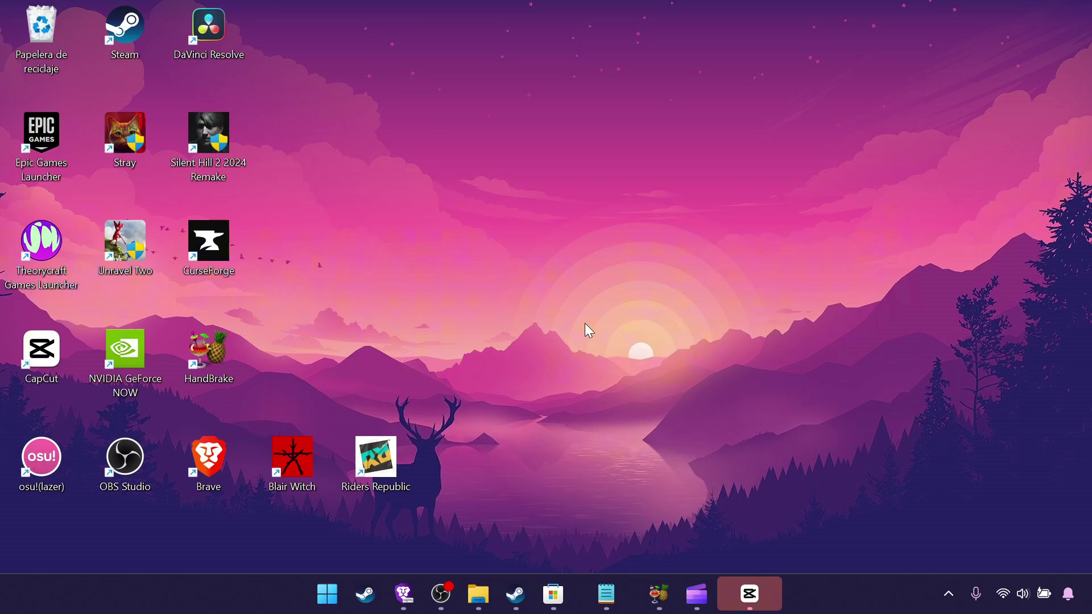
# Step: Search Settings for 'mouse' and drag the pointer Tamaño slider to 3
pyautogui.click(328, 593)
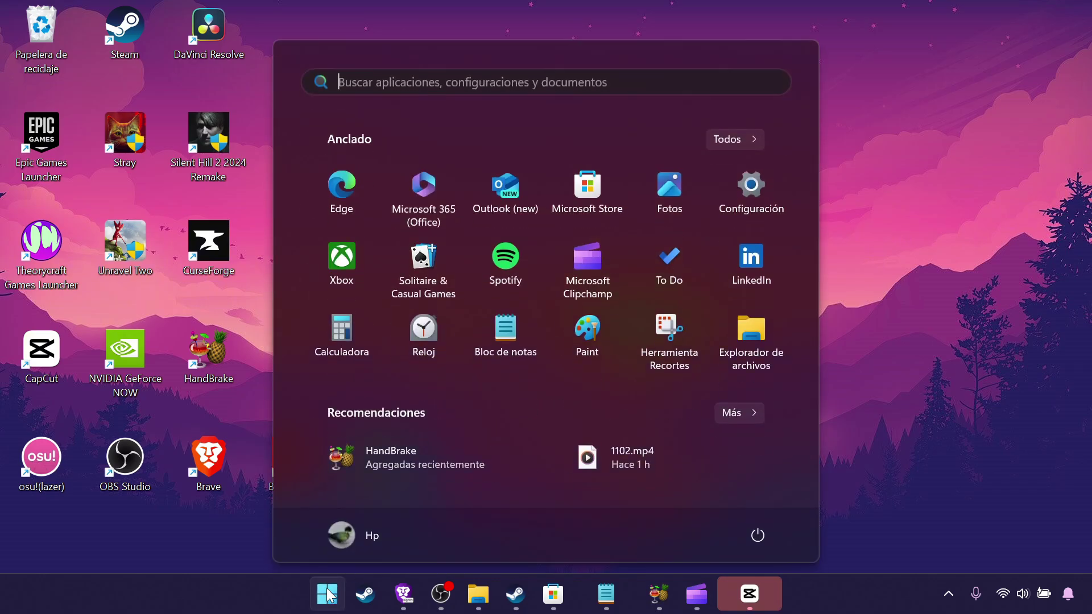
pyautogui.click(761, 189)
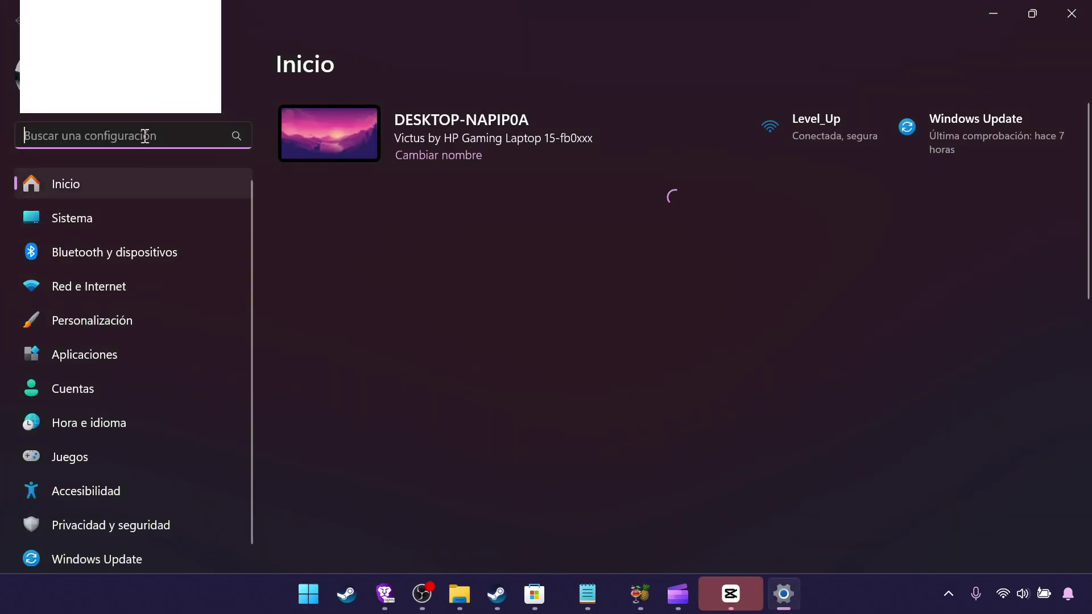
pyautogui.write('mouse')
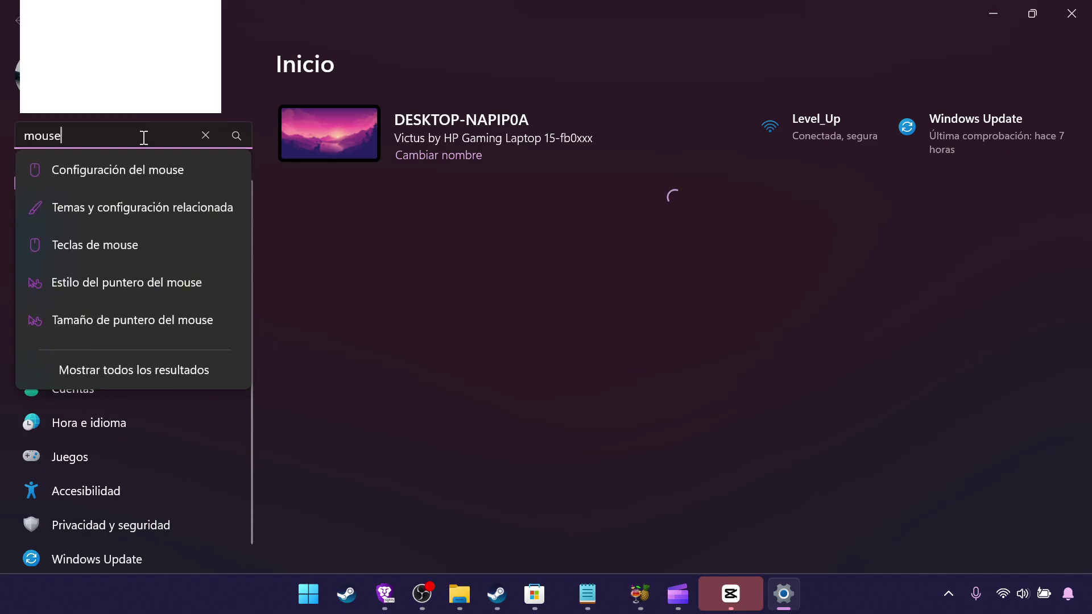
pyautogui.click(139, 320)
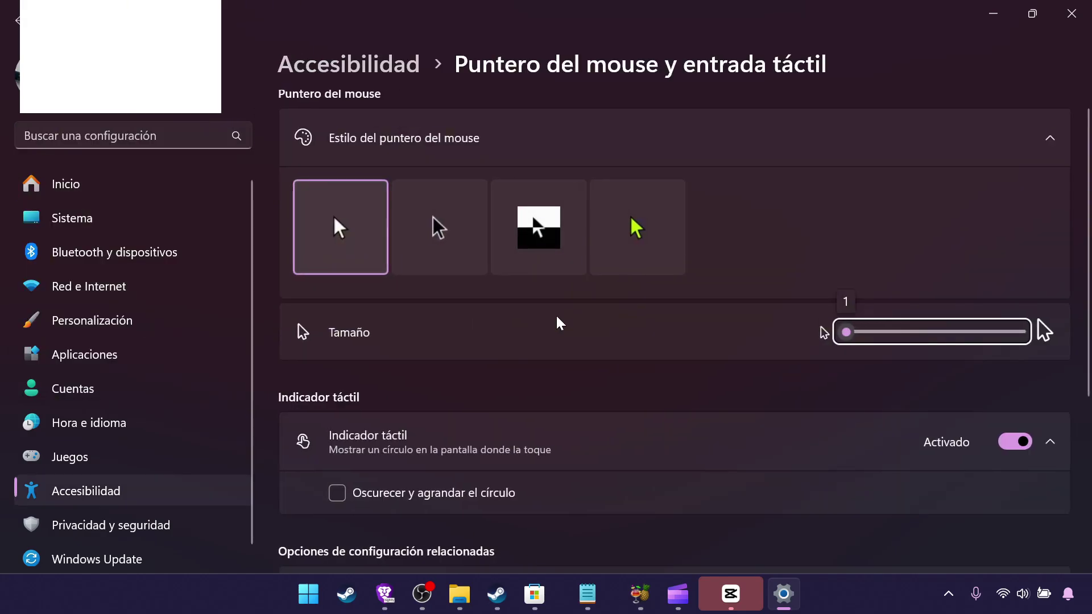
pyautogui.moveTo(848, 336); pyautogui.dragTo(1021, 341)
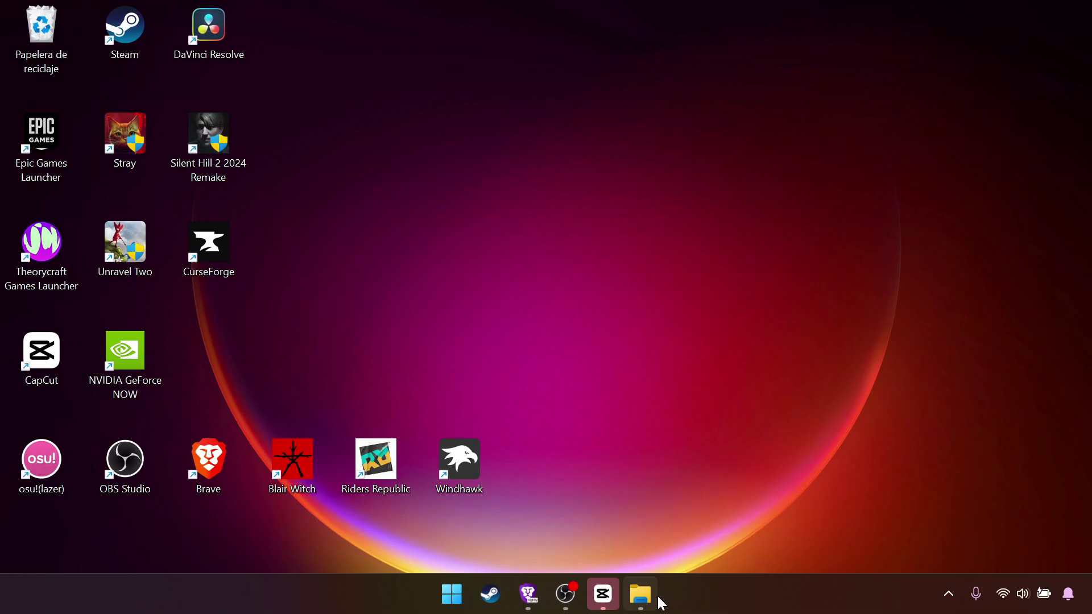
# Step: In File Explorer, open the extracted vision_cursor_by_idarques_df2wzxc folder from Descargas
pyautogui.click(657, 601)
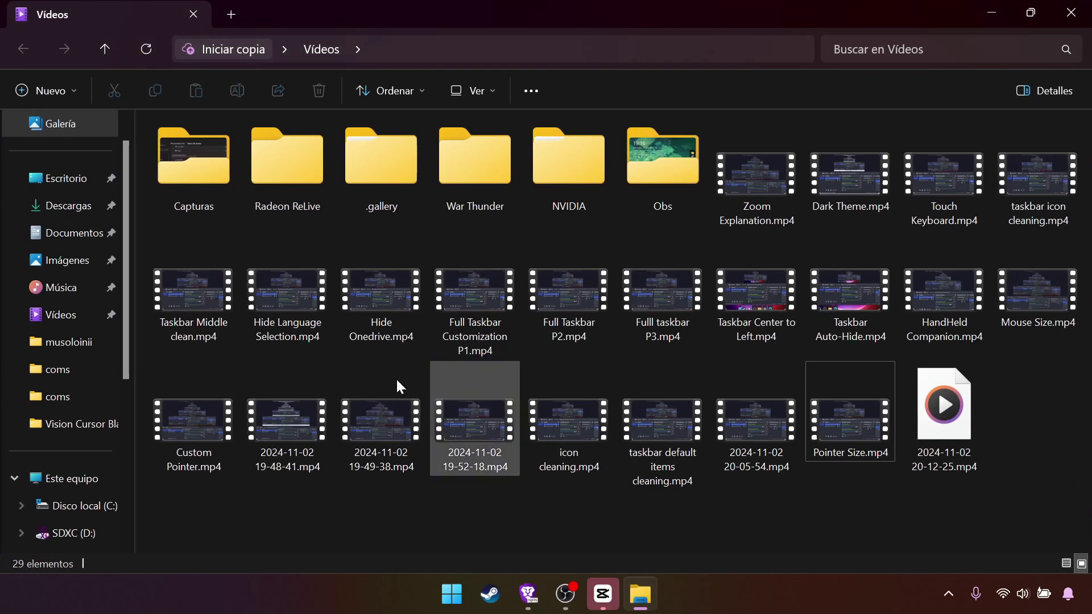
pyautogui.click(65, 209)
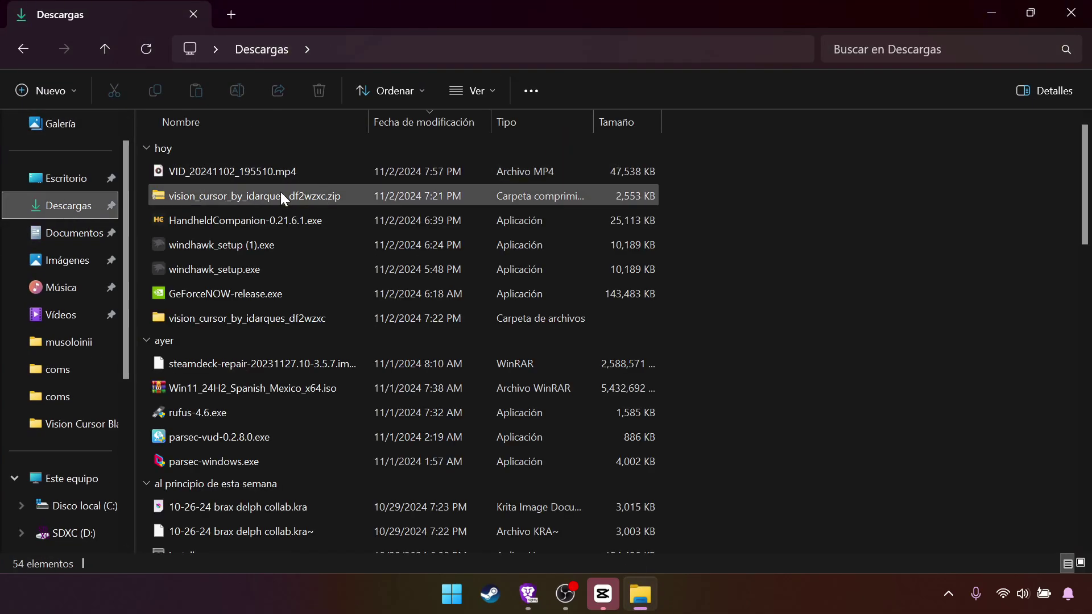
pyautogui.rightClick(345, 192)
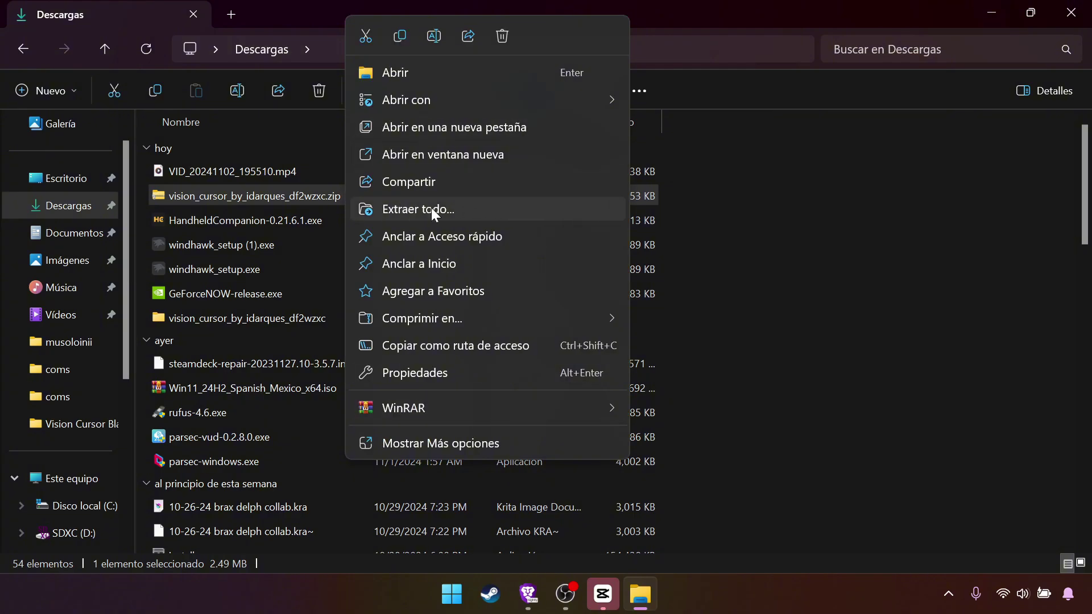
pyautogui.click(296, 315)
pyautogui.doubleClick(297, 315)
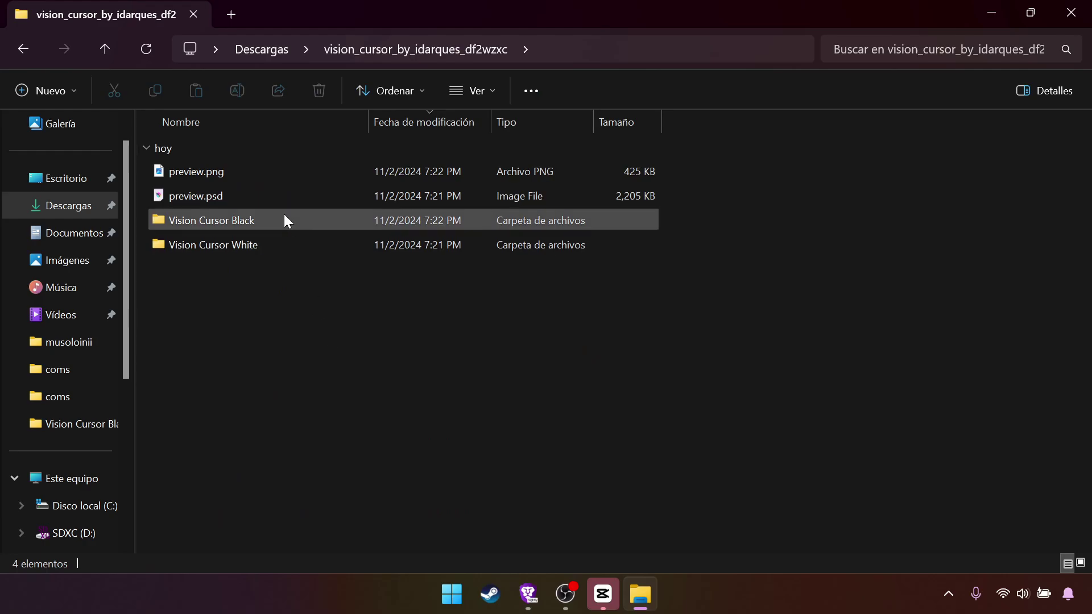
# Step: Look inside Vision Cursor White, then open the Vision Cursor Black folder
pyautogui.doubleClick(288, 249)
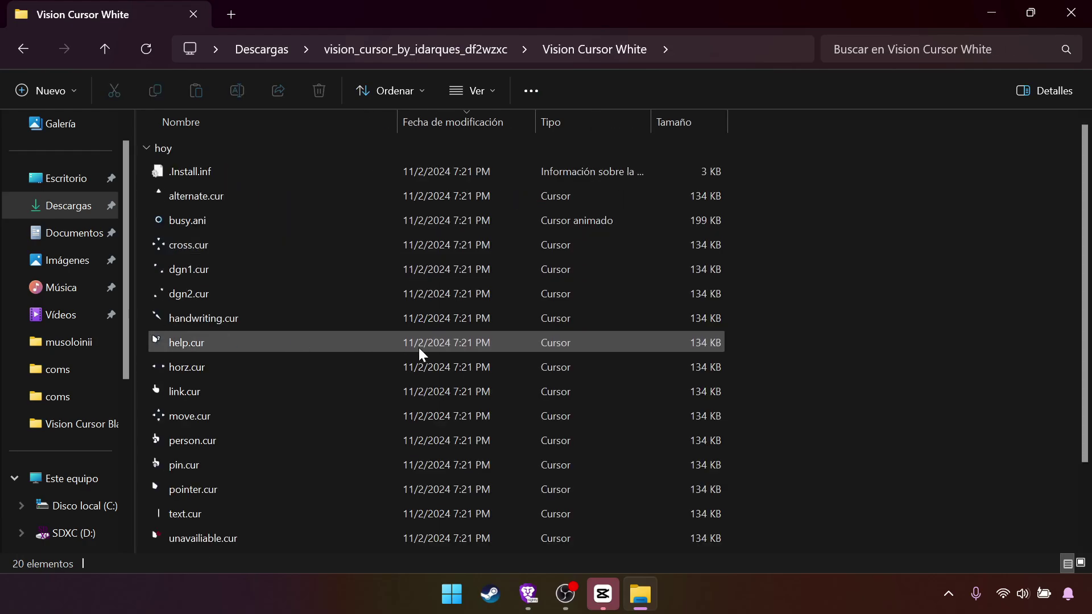
pyautogui.click(105, 50)
pyautogui.click(289, 219)
pyautogui.doubleClick(290, 221)
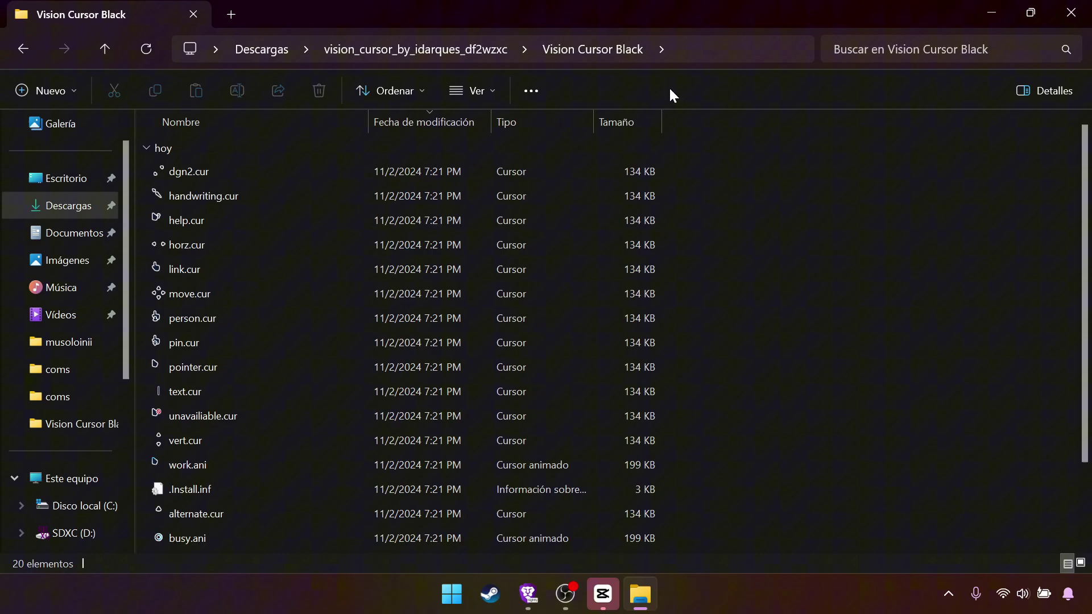
pyautogui.click(458, 596)
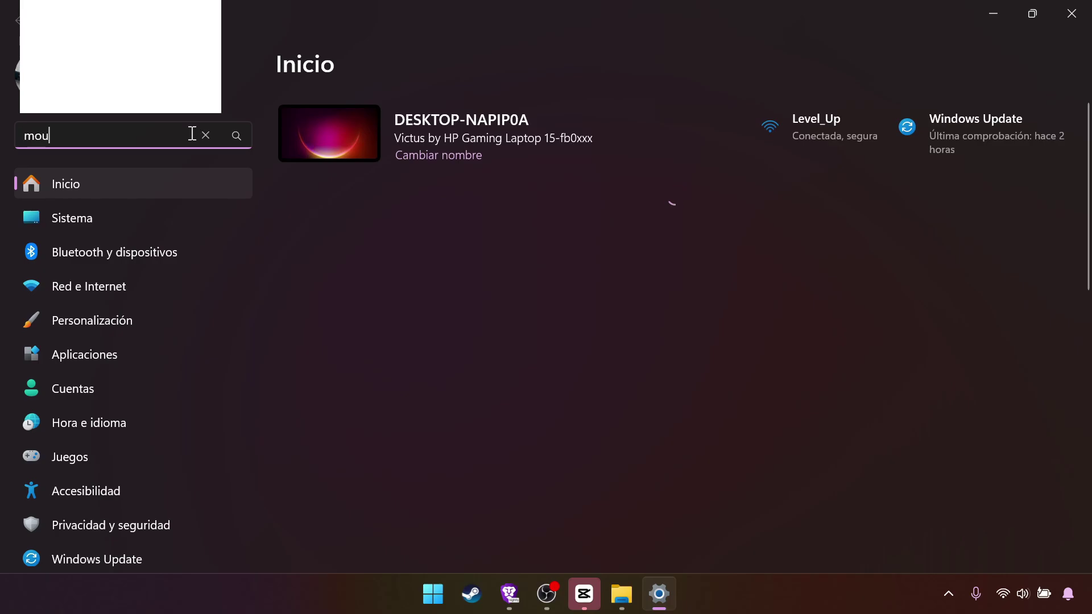
# Step: From the Mouse page, open the additional mouse properties on the Punteros tab
pyautogui.click(168, 172)
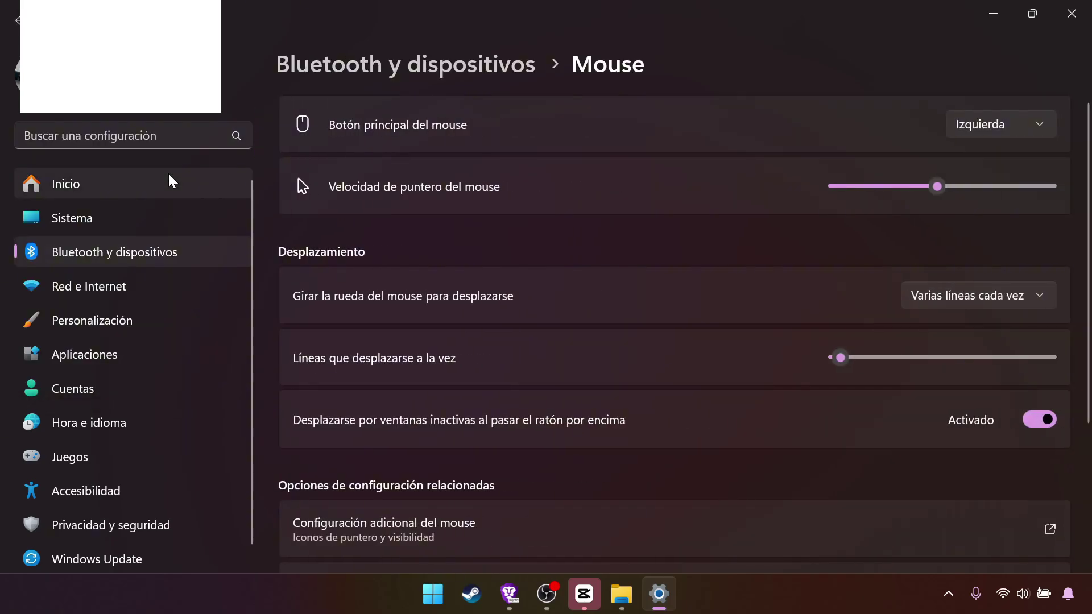
pyautogui.scroll(-3, 386, 341)
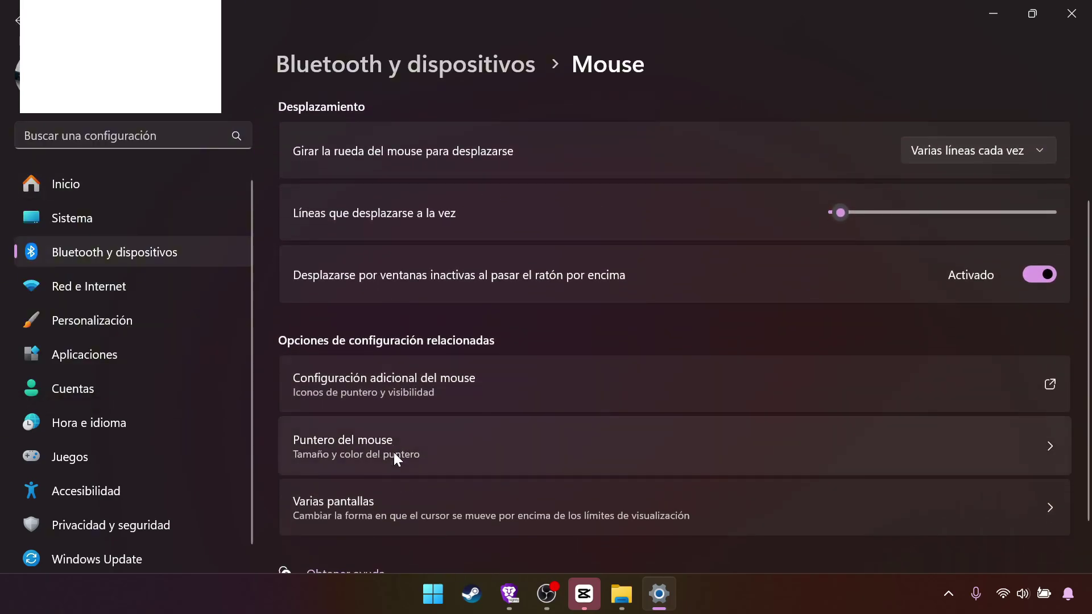
pyautogui.click(388, 379)
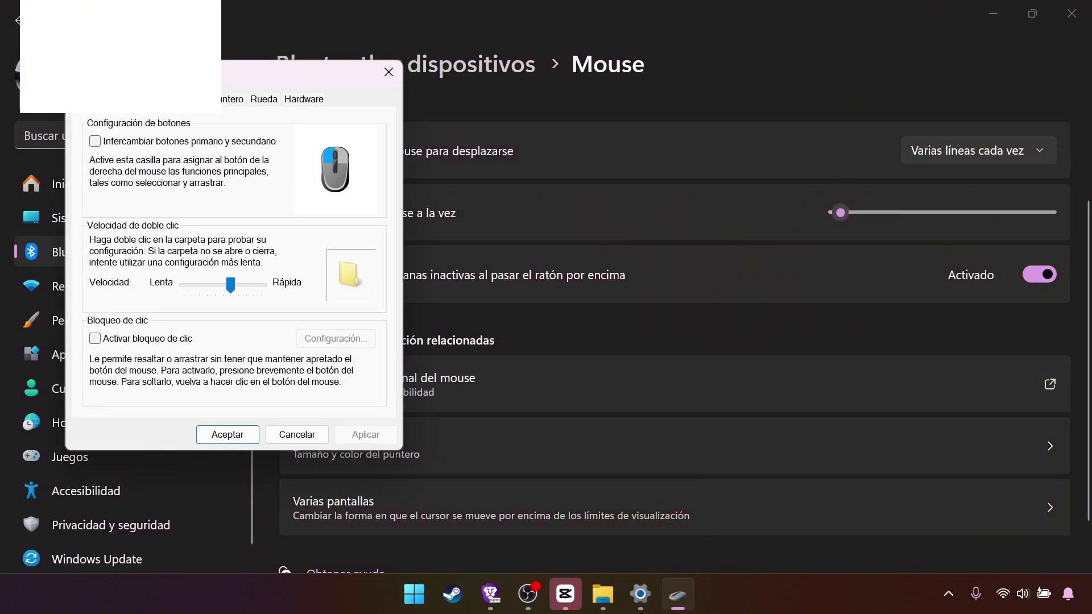
pyautogui.hotkey('ctrl', 'Tab')
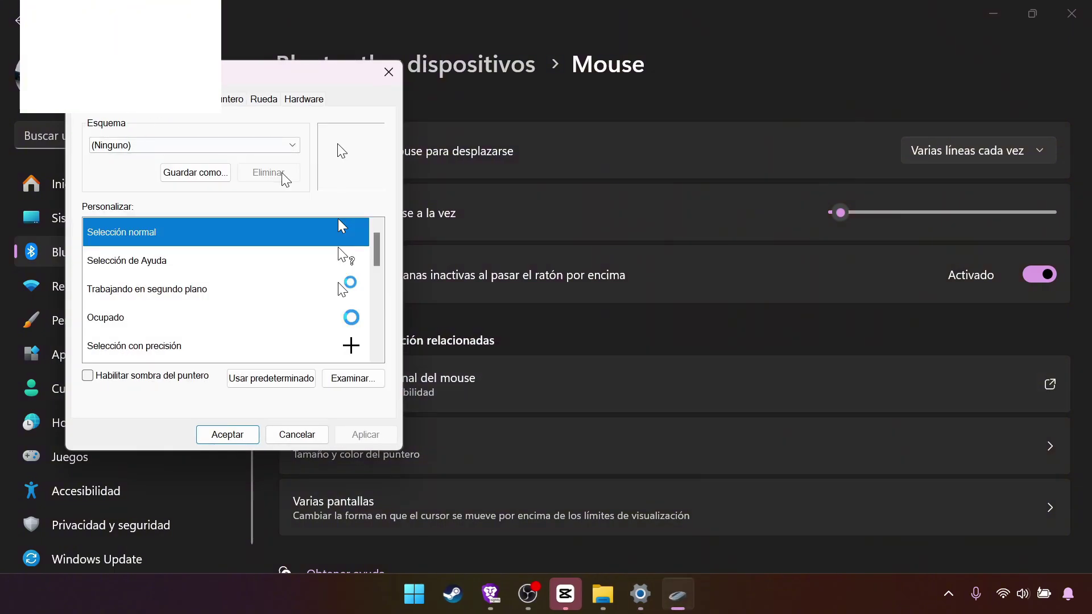
# Step: Browse the Selección normal cursor to C:\Usuarios\Hp\Descargas\vision_cursor_by_idarques_df2wzxc\Vision Cursor Black
pyautogui.click(353, 378)
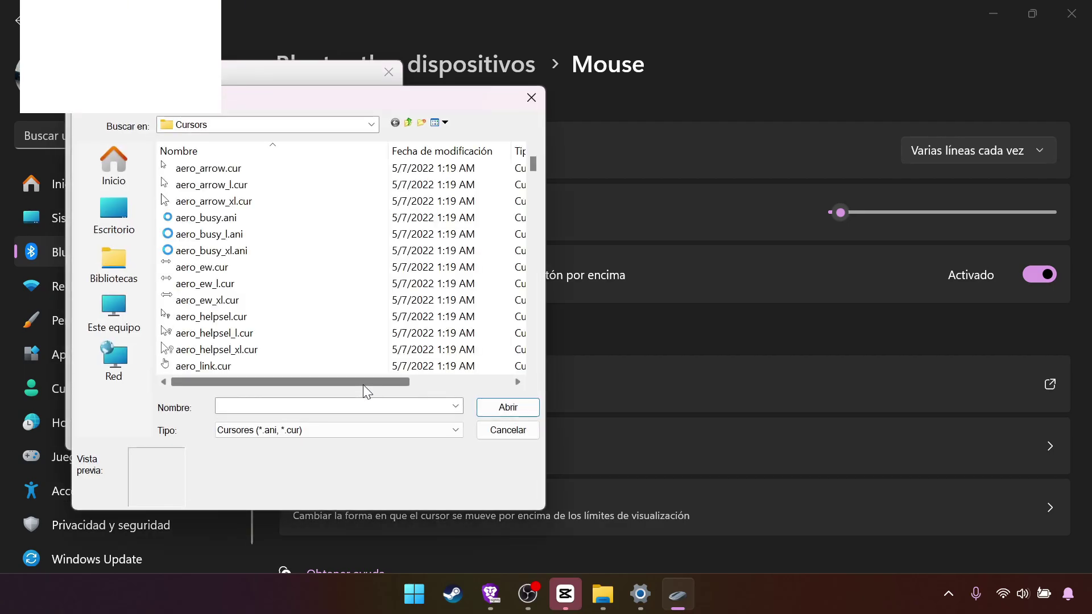
pyautogui.click(116, 312)
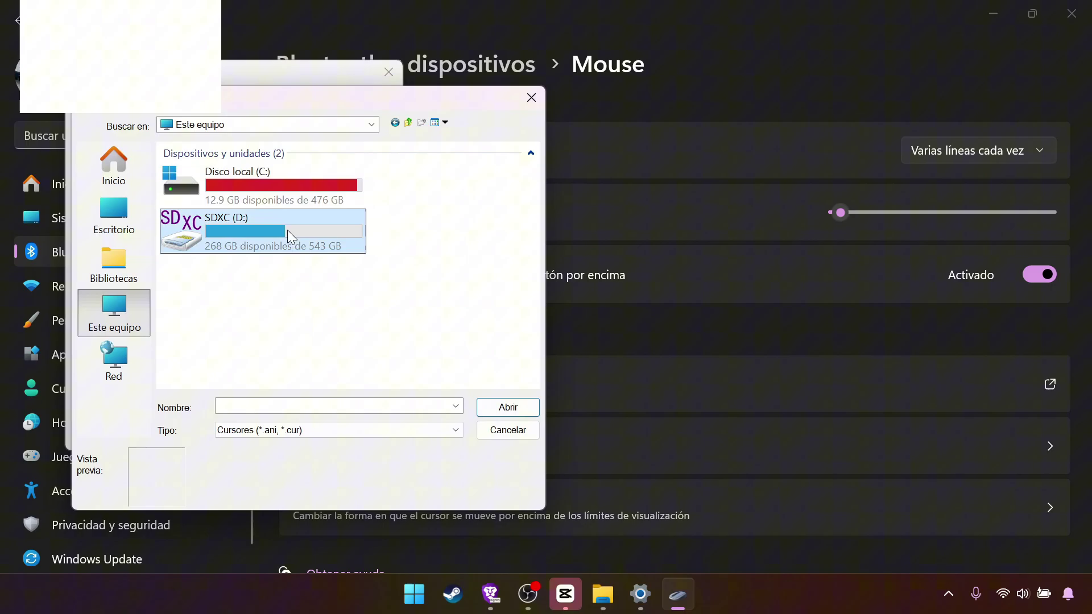
pyautogui.doubleClick(288, 229)
pyautogui.press('BackSpace')
pyautogui.doubleClick(274, 194)
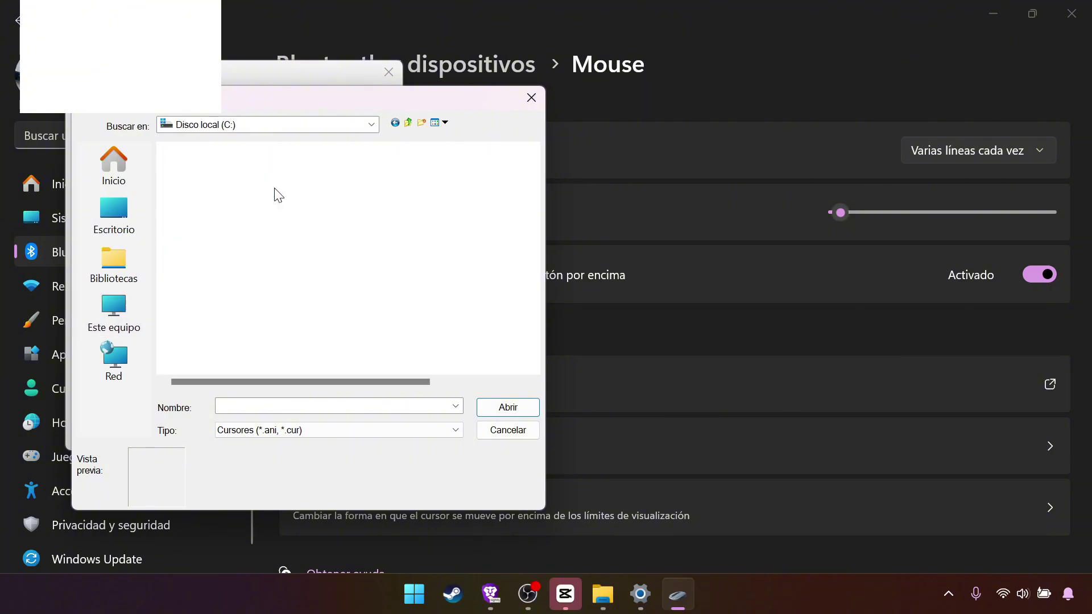
pyautogui.doubleClick(219, 317)
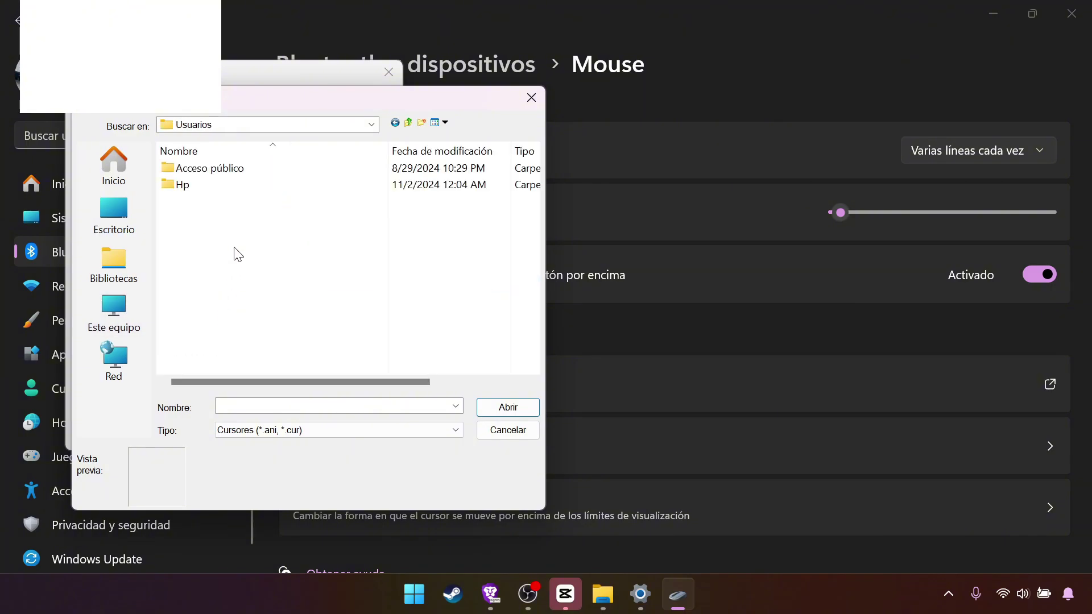
pyautogui.doubleClick(226, 189)
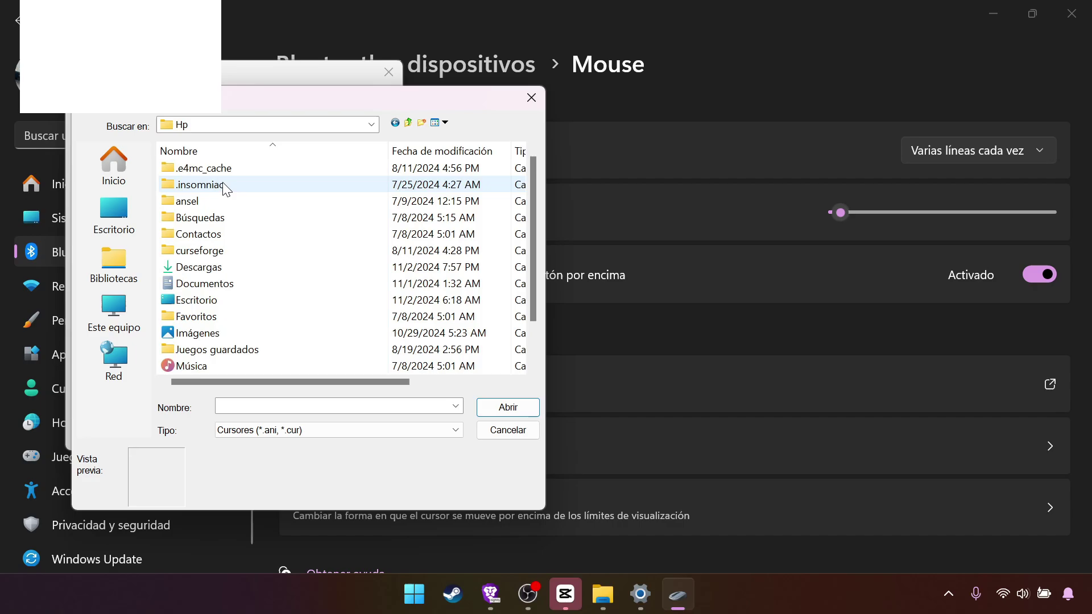
pyautogui.doubleClick(216, 270)
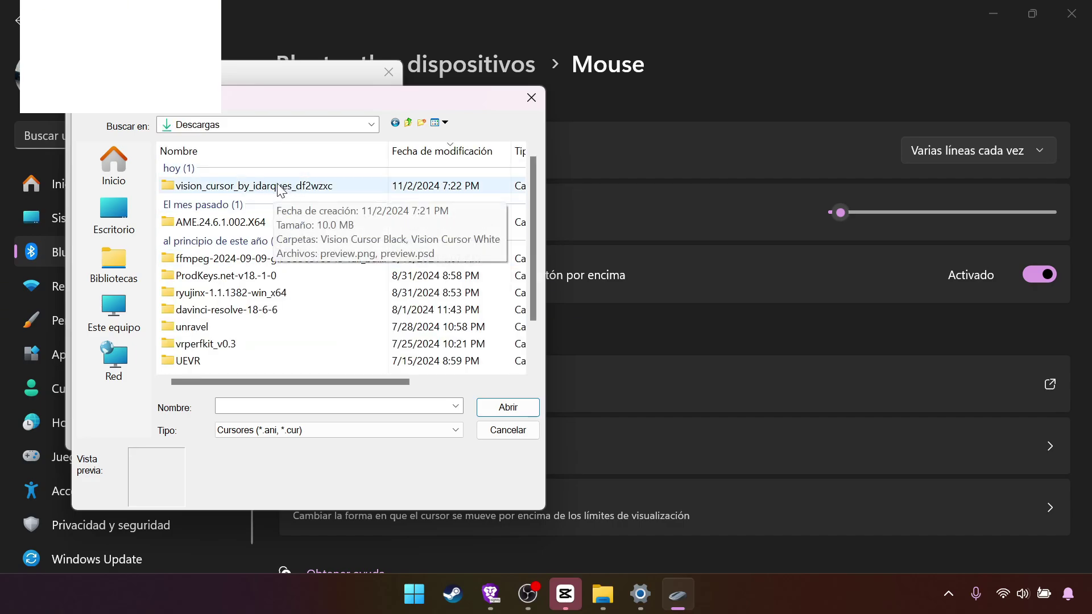
pyautogui.doubleClick(279, 187)
pyautogui.doubleClick(277, 185)
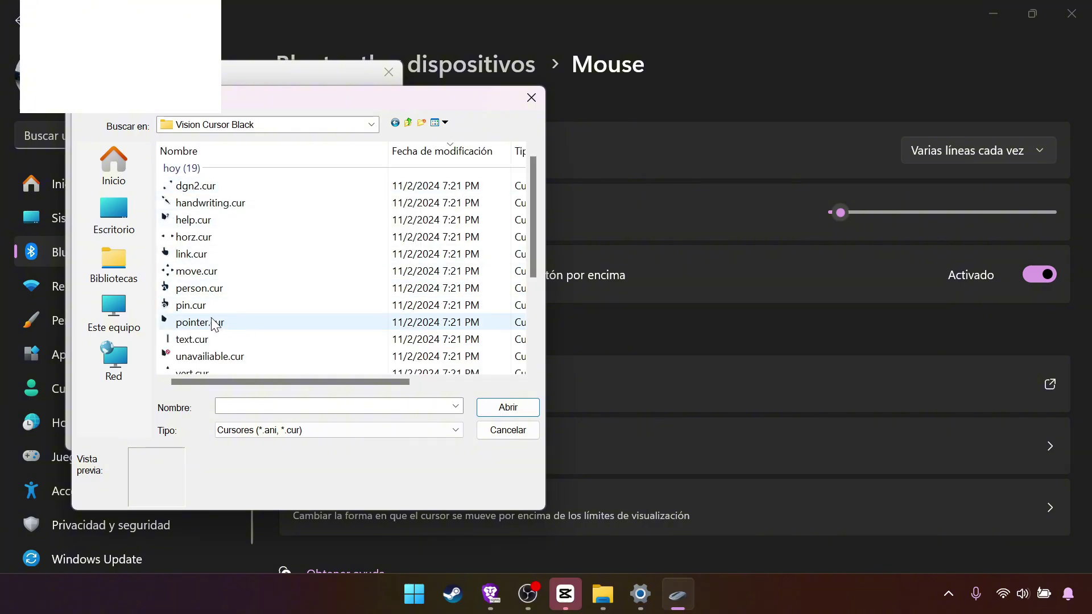
# Step: Assign pointer.cur to Selección normal, cursors for Ayuda and segundo plano, and busy.ani to Ocupado
pyautogui.doubleClick(244, 328)
pyautogui.doubleClick(324, 265)
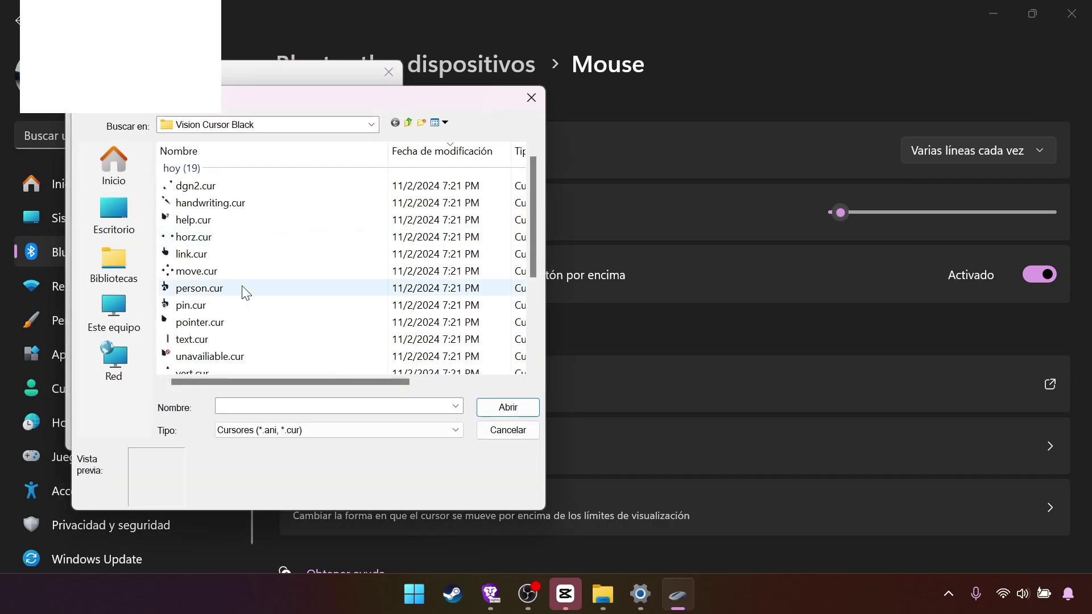
pyautogui.doubleClick(214, 222)
pyautogui.doubleClick(250, 288)
pyautogui.scroll(-2, 238, 284)
pyautogui.doubleClick(216, 310)
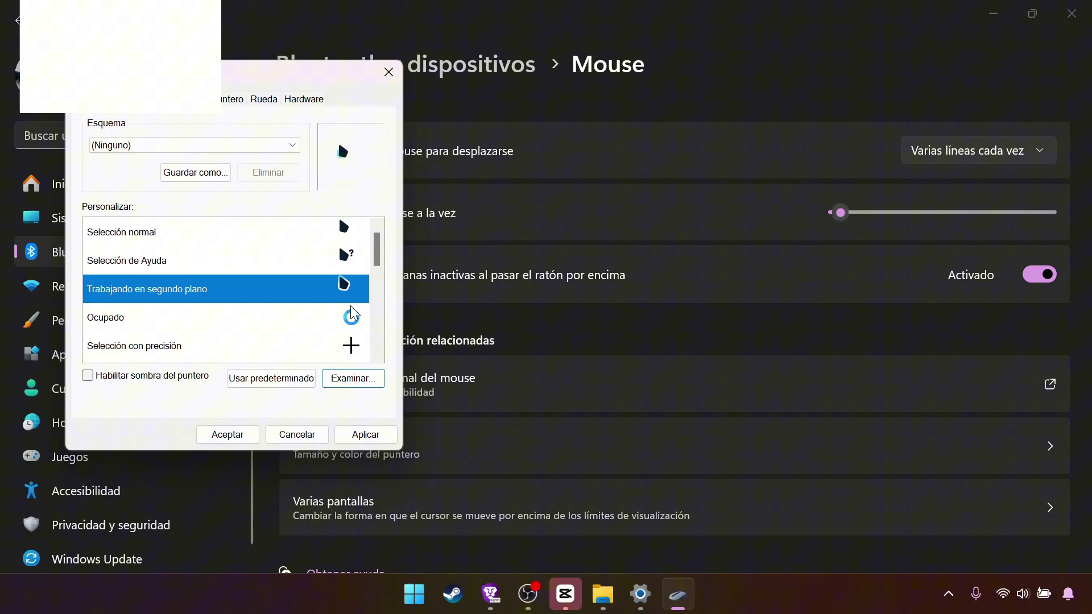
pyautogui.scroll(-1, 350, 306)
pyautogui.doubleClick(341, 233)
pyautogui.scroll(-2, 280, 273)
pyautogui.doubleClick(224, 324)
# Step: Assign Vision Cursor Black files to Selección de texto, Escritura a mano, Ajuste vertical and horz.cur to Ajuste horizontal
pyautogui.click(346, 286)
pyautogui.doubleClick(346, 286)
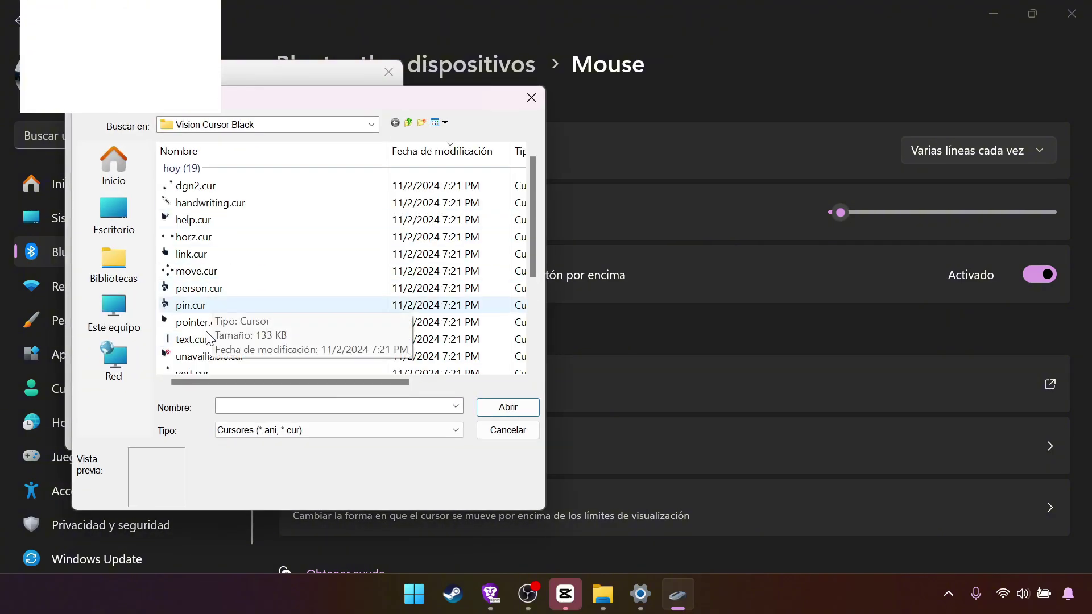
pyautogui.doubleClick(194, 339)
pyautogui.scroll(-1, 284, 273)
pyautogui.click(341, 260)
pyautogui.doubleClick(341, 261)
pyautogui.doubleClick(194, 371)
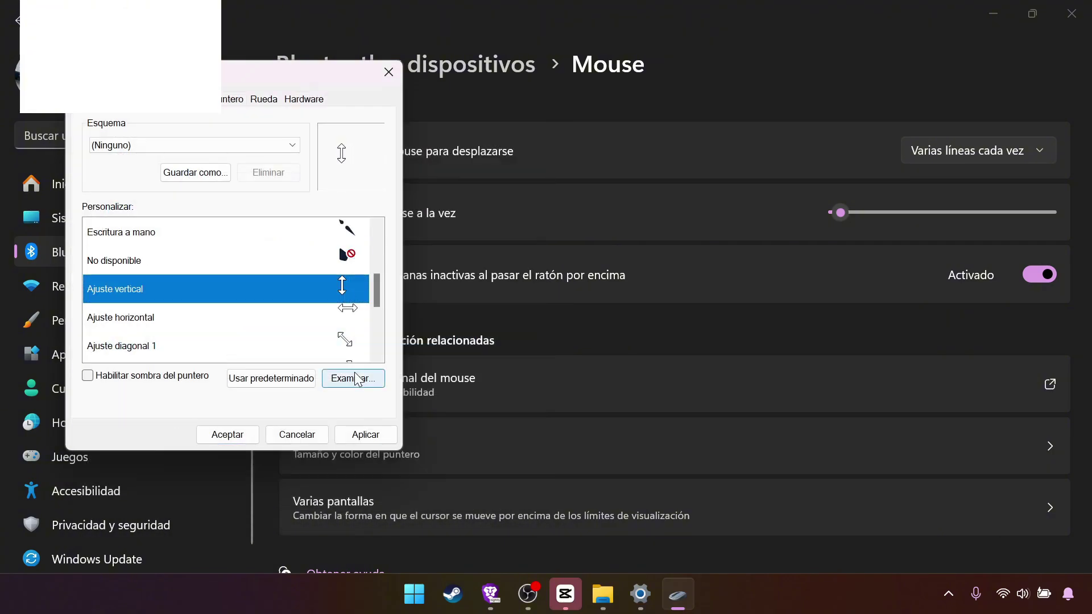
pyautogui.doubleClick(232, 312)
pyautogui.doubleClick(193, 180)
pyautogui.scroll(-1, 315, 305)
# Step: Assign the diagonal, Mover and following roles' cursors, including alternate.cur for Selección alternativa
pyautogui.doubleClick(314, 287)
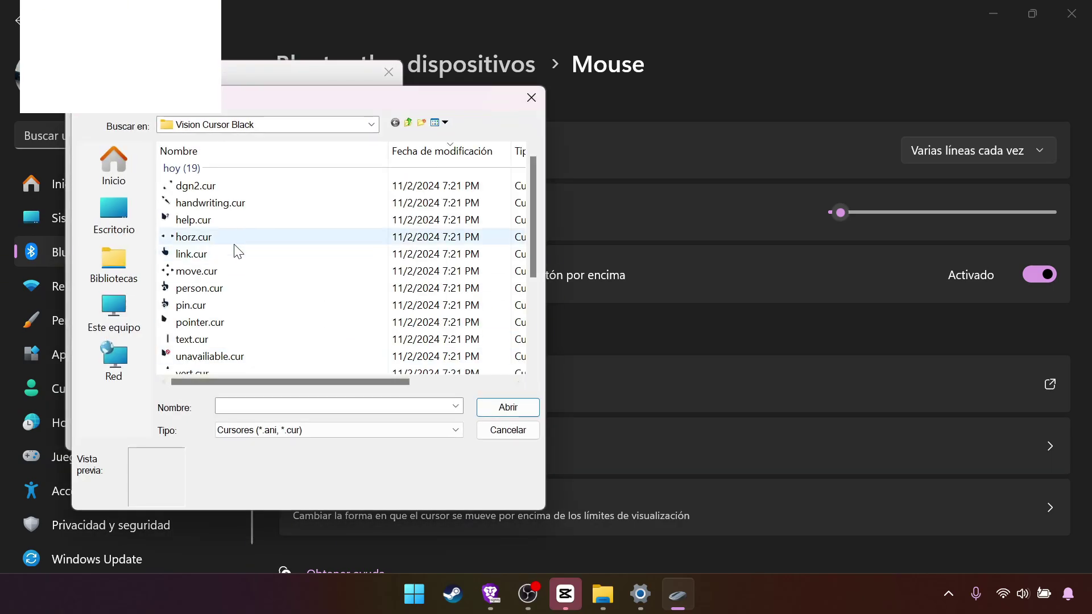
pyautogui.scroll(-3, 220, 307)
pyautogui.doubleClick(220, 307)
pyautogui.click(351, 382)
pyautogui.doubleClick(191, 189)
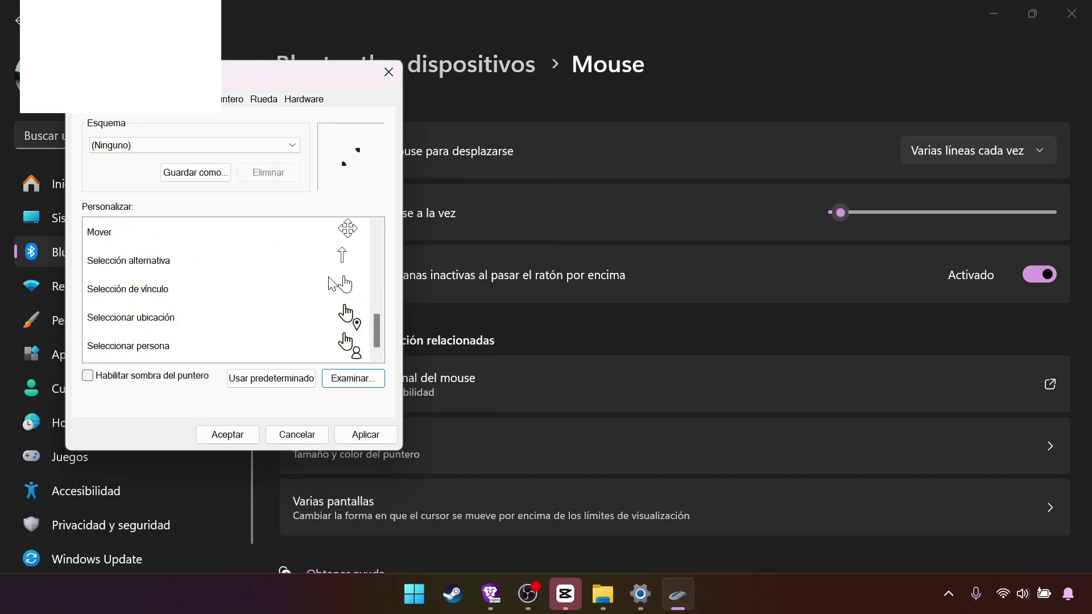
pyautogui.scroll(-1, 284, 273)
pyautogui.doubleClick(239, 232)
pyautogui.doubleClick(227, 271)
pyautogui.doubleClick(231, 257)
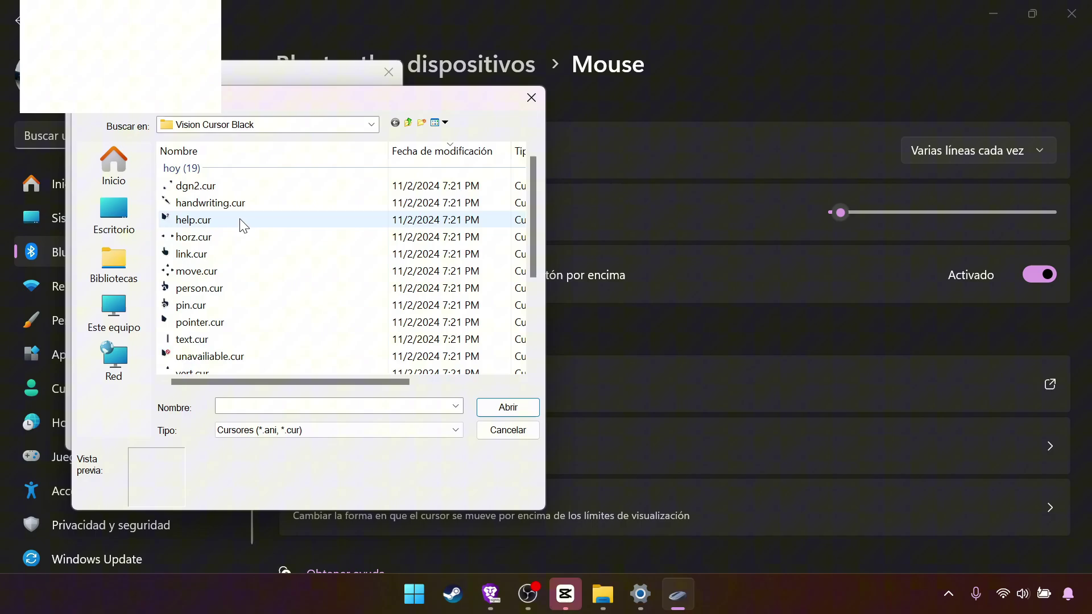
pyautogui.scroll(-2, 239, 256)
pyautogui.doubleClick(231, 310)
# Step: Assign link.cur to Selección de vínculo and pin.cur to Seleccionar ubicación
pyautogui.doubleClick(268, 307)
pyautogui.click(219, 259)
pyautogui.doubleClick(219, 260)
pyautogui.doubleClick(236, 312)
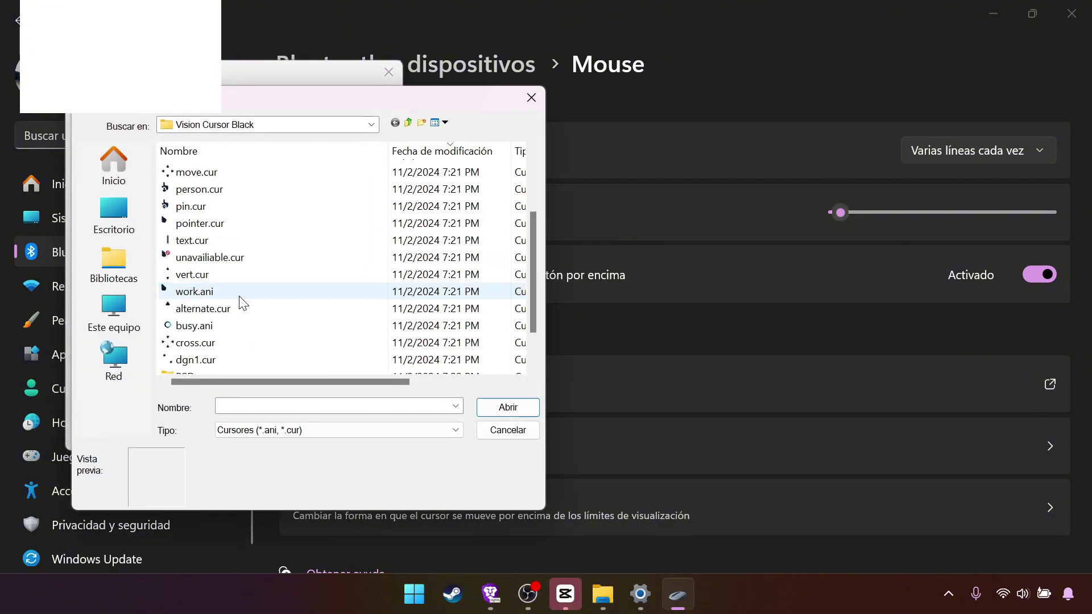
pyautogui.scroll(3, 261, 268)
pyautogui.scroll(-1, 205, 292)
pyautogui.doubleClick(205, 259)
# Step: Assign person.cur to Seleccionar persona, then apply and close the mouse properties
pyautogui.click(336, 352)
pyautogui.doubleClick(337, 352)
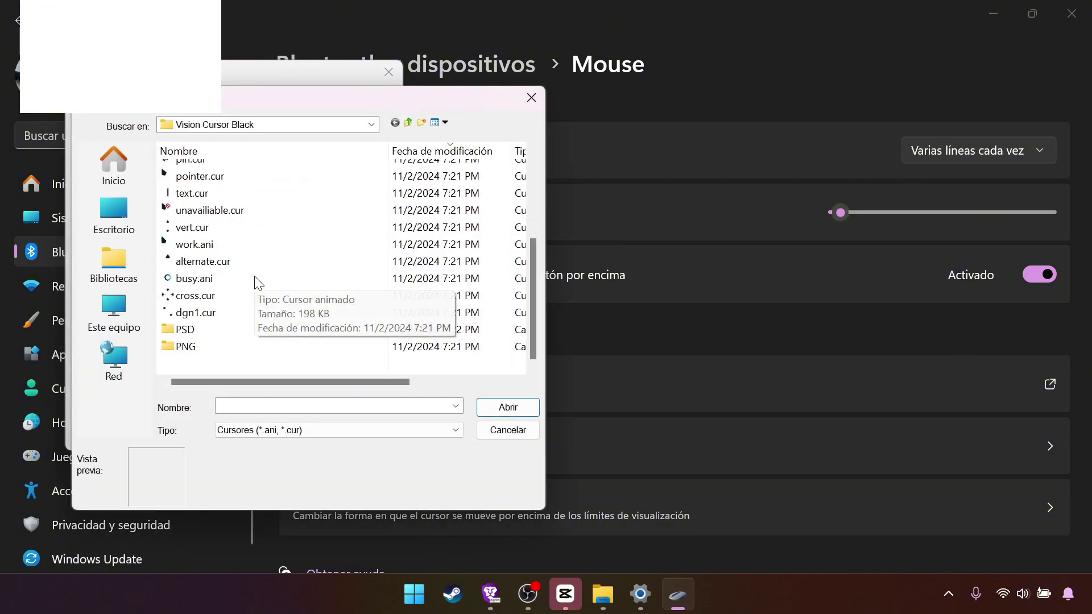
pyautogui.doubleClick(261, 329)
pyautogui.scroll(5, 261, 329)
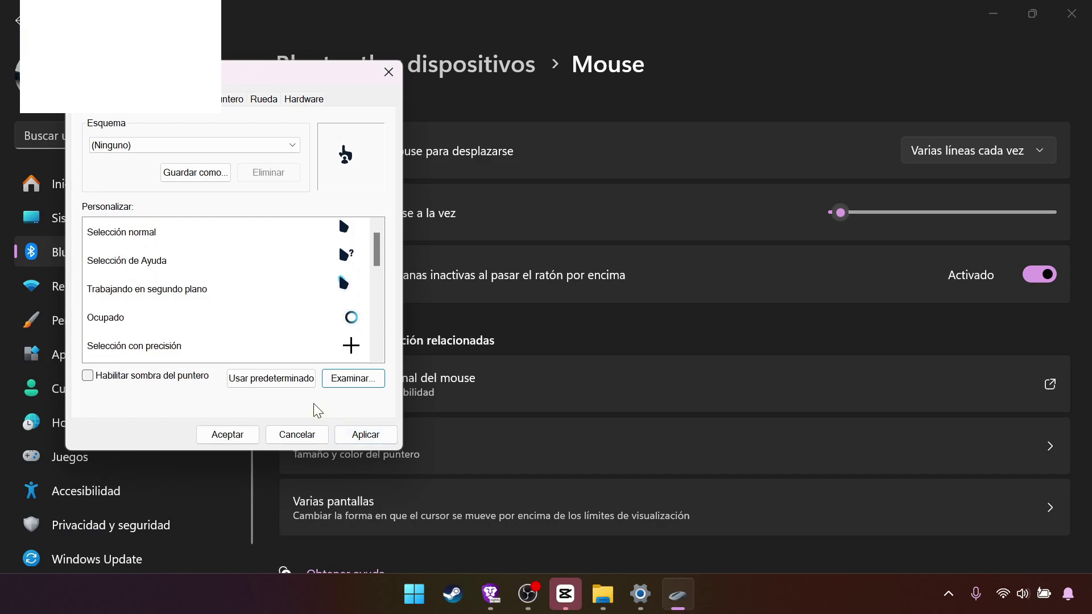
pyautogui.scroll(-4, 307, 290)
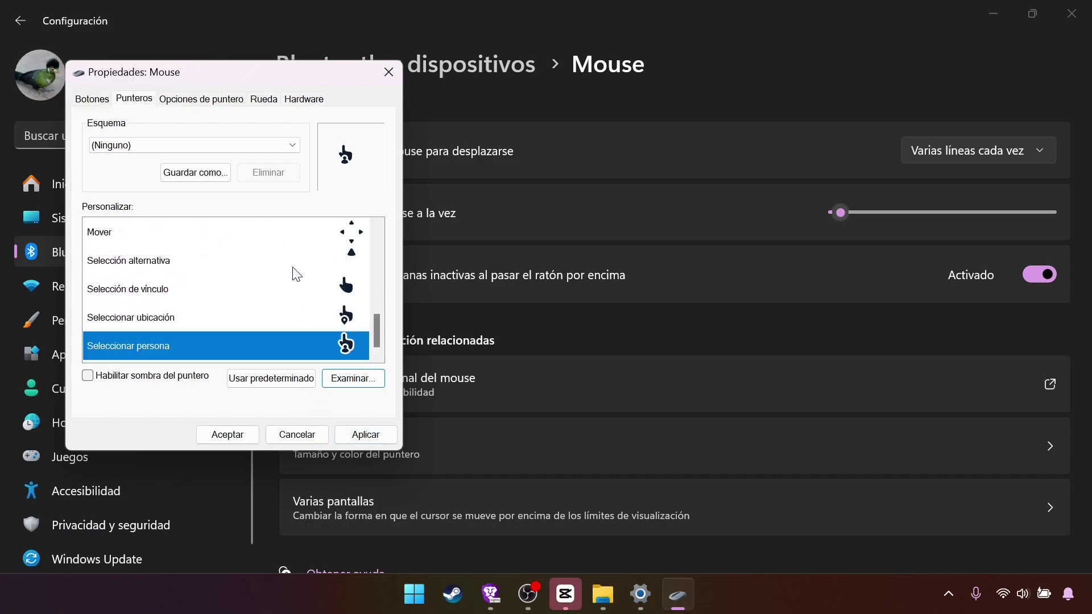
pyautogui.scroll(5, 317, 285)
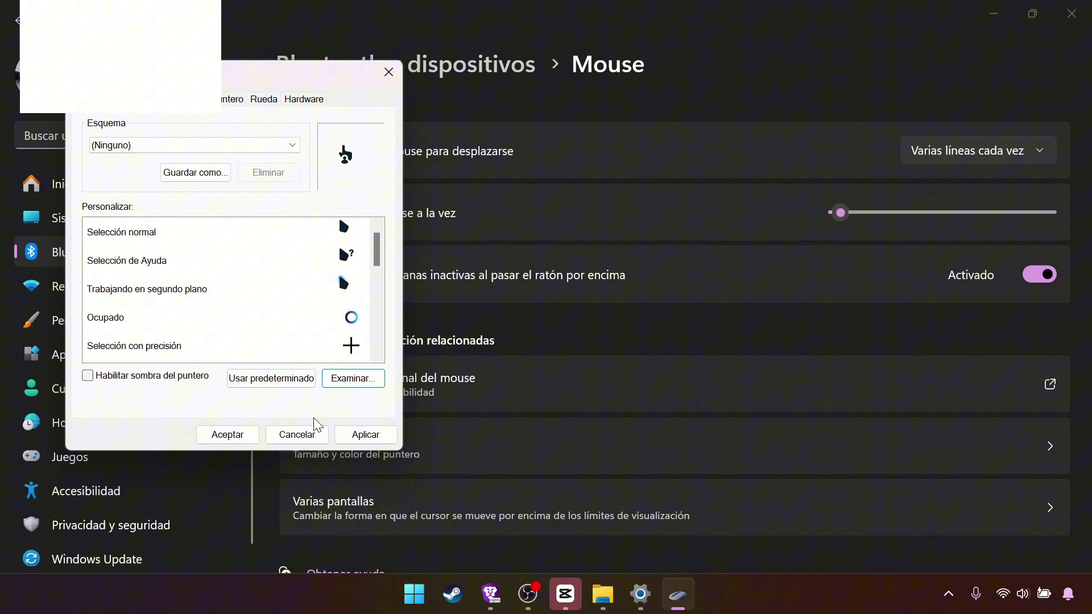
pyautogui.click(368, 434)
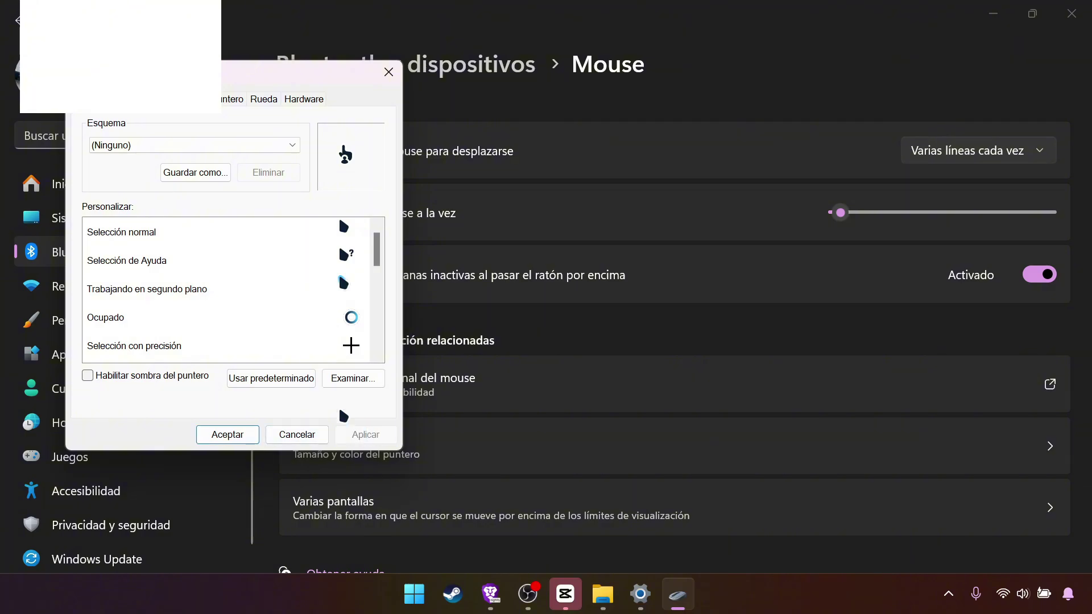
pyautogui.click(227, 434)
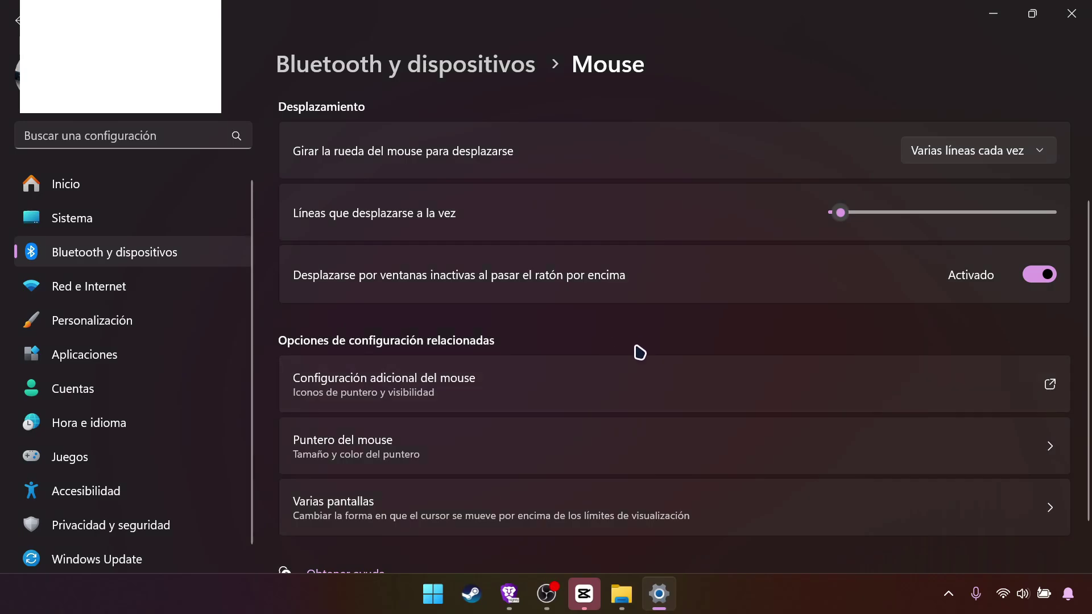
# Step: Search Settings for 'sizemouse' and drag the mouse pointer size slider, which ends at size 1
pyautogui.scroll(2, 455, 290)
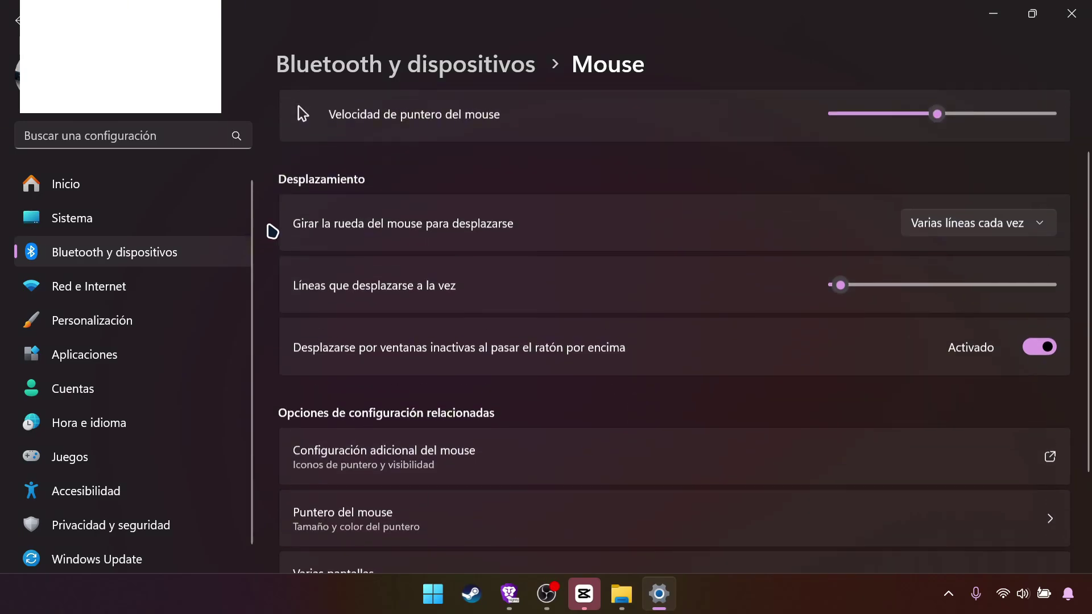
pyautogui.click(208, 137)
pyautogui.write('size')
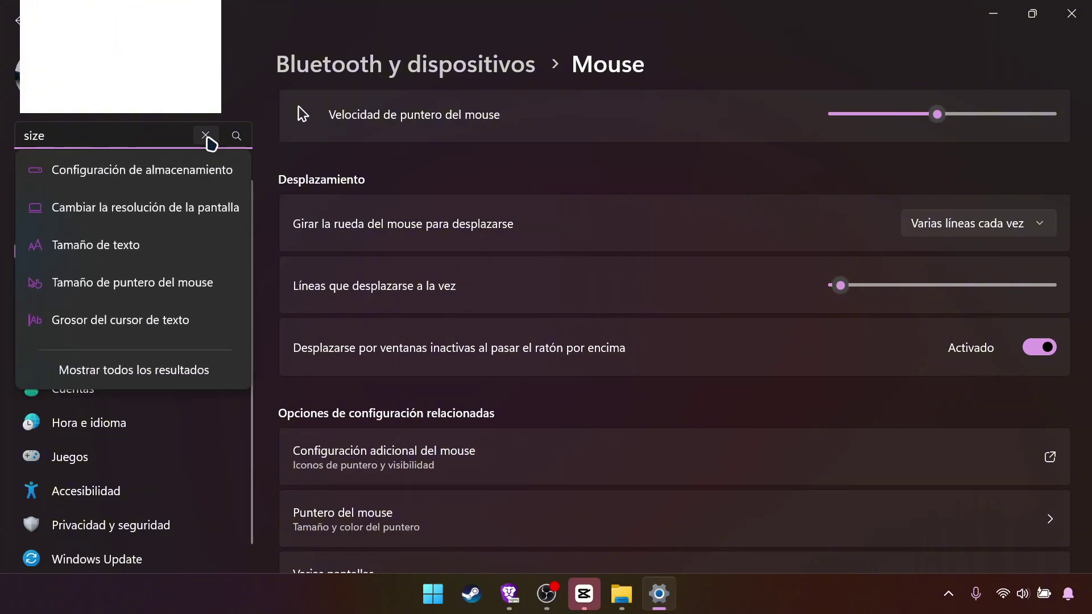
pyautogui.write('mouse')
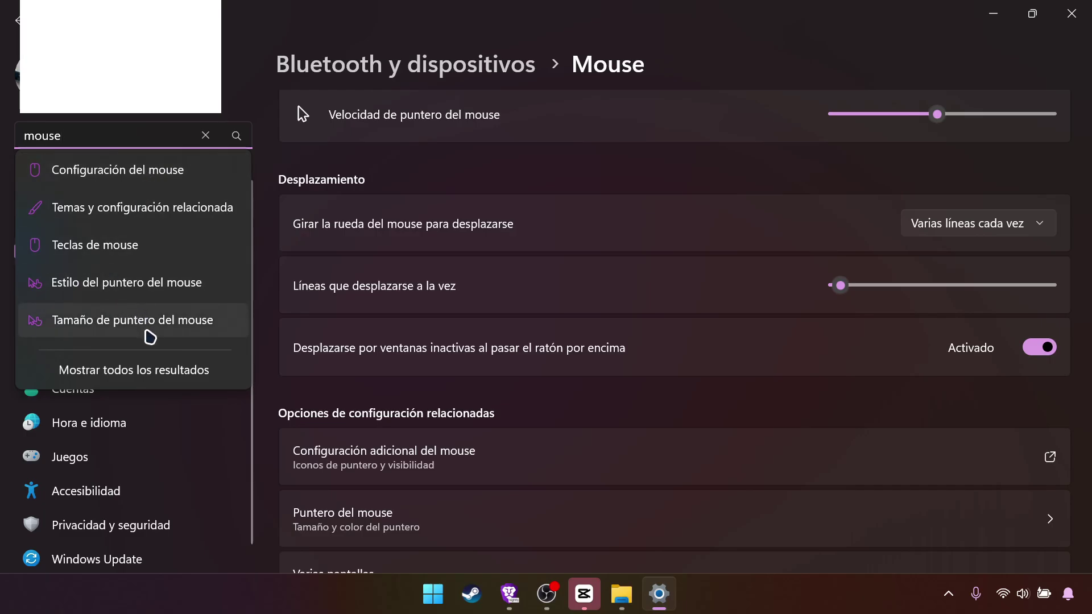
pyautogui.click(151, 336)
pyautogui.moveTo(870, 337); pyautogui.dragTo(804, 337)
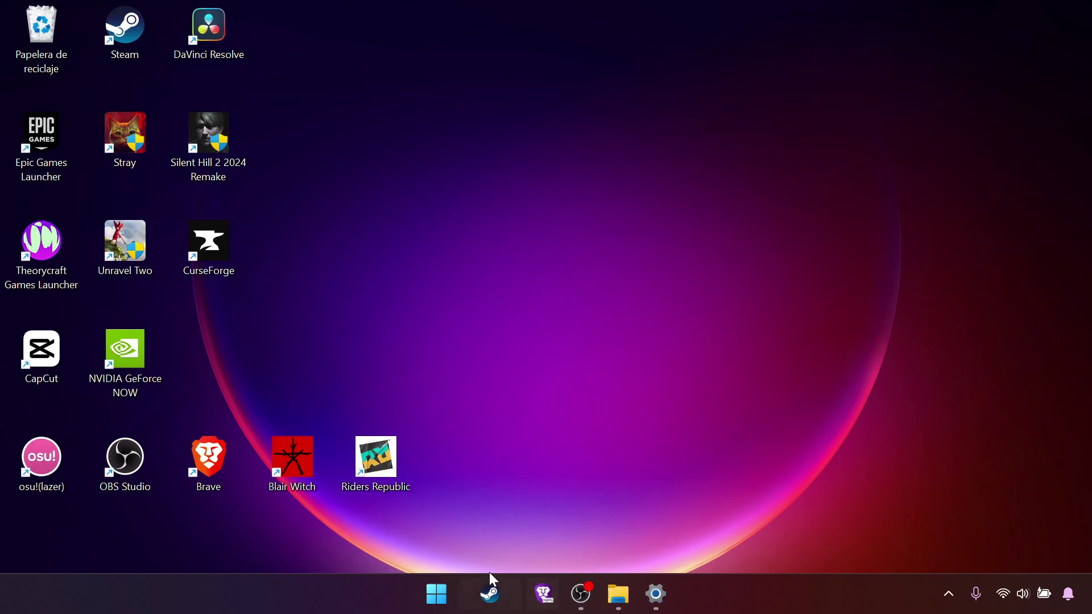
# Step: Launch Microsoft Edge from Start and load google.com
pyautogui.click(443, 592)
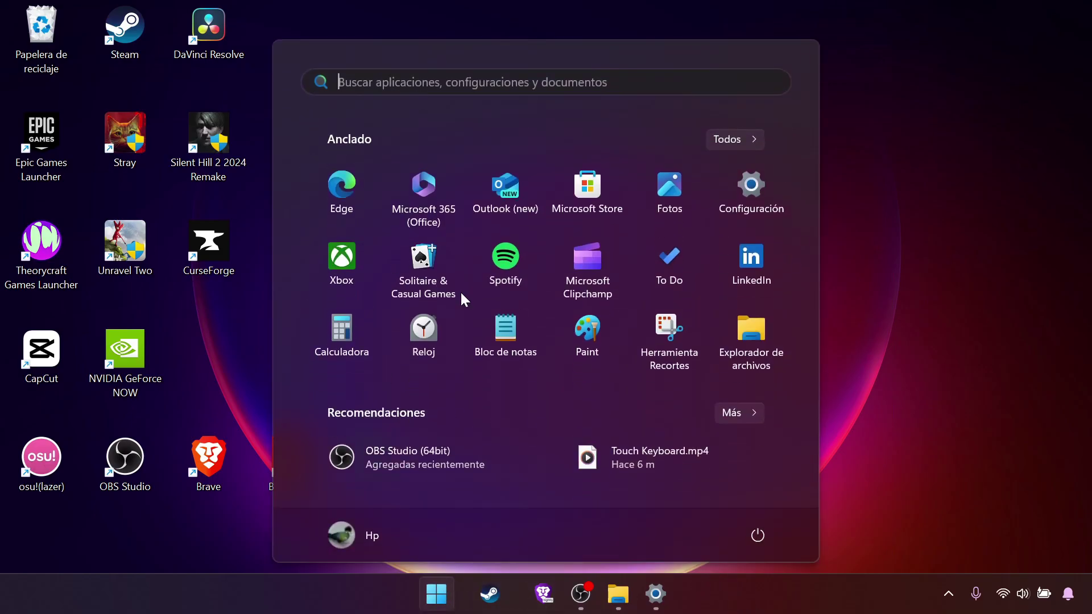
pyautogui.click(348, 189)
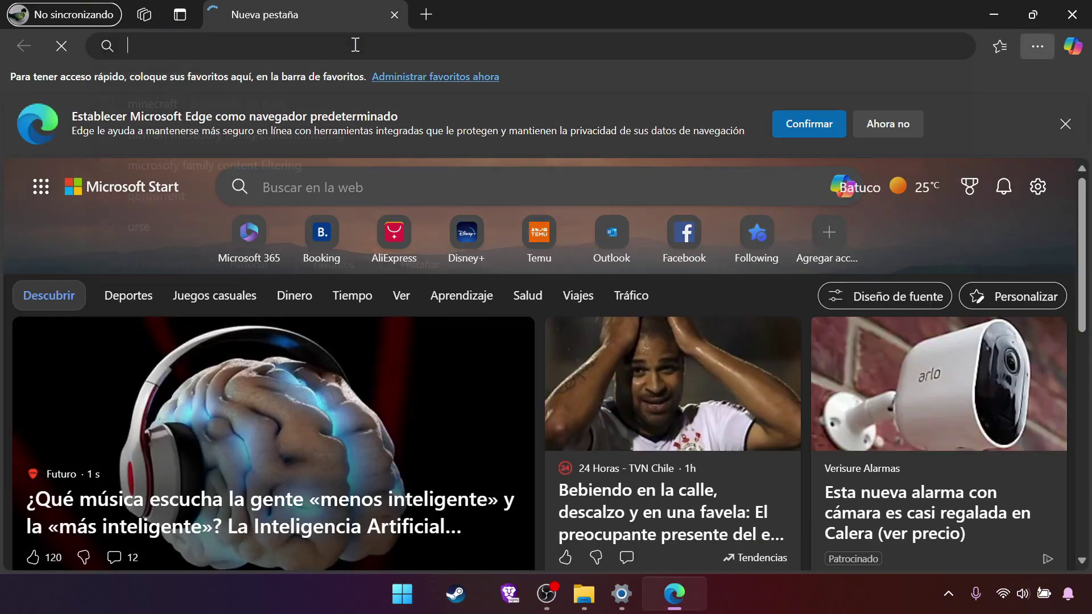
pyautogui.click(353, 44)
pyautogui.write('google.com')
pyautogui.press('Return')
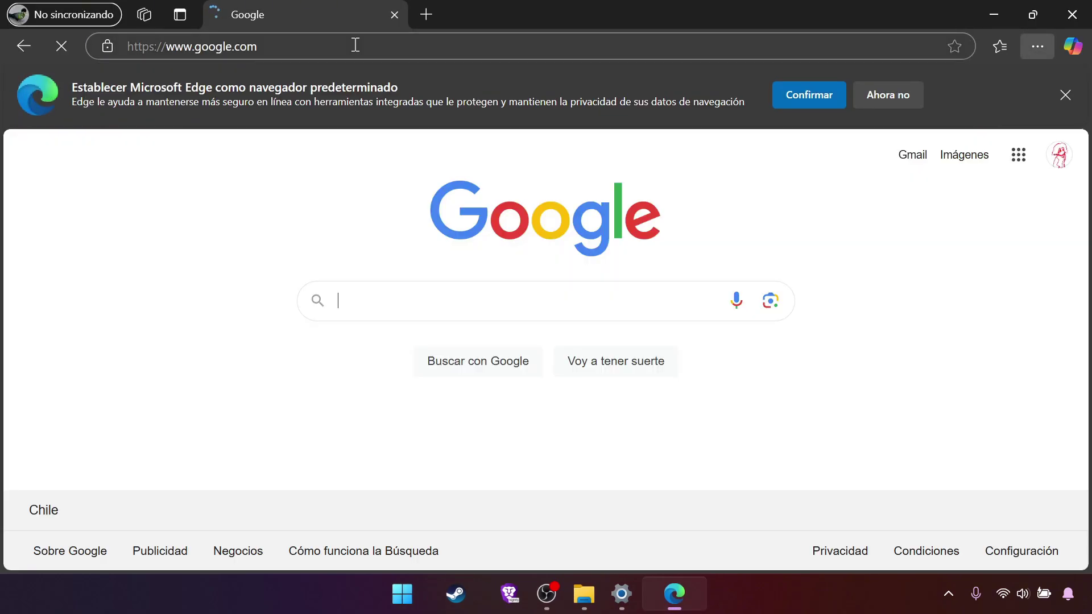
# Step: Search Google for windhawk, open windhawk.net and download the installer
pyautogui.click(410, 309)
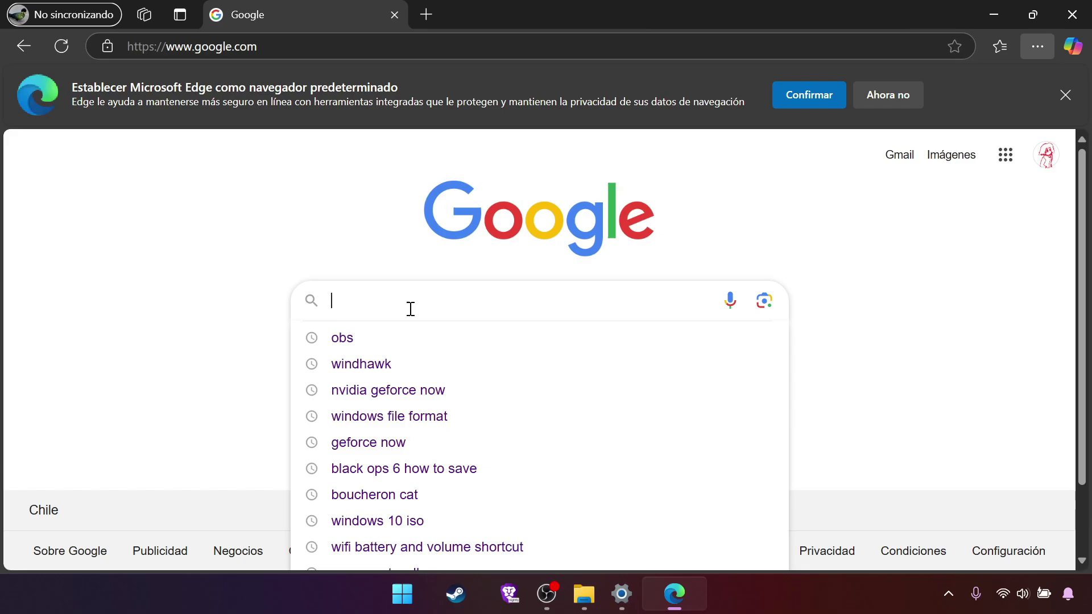
pyautogui.click(356, 363)
pyautogui.click(135, 316)
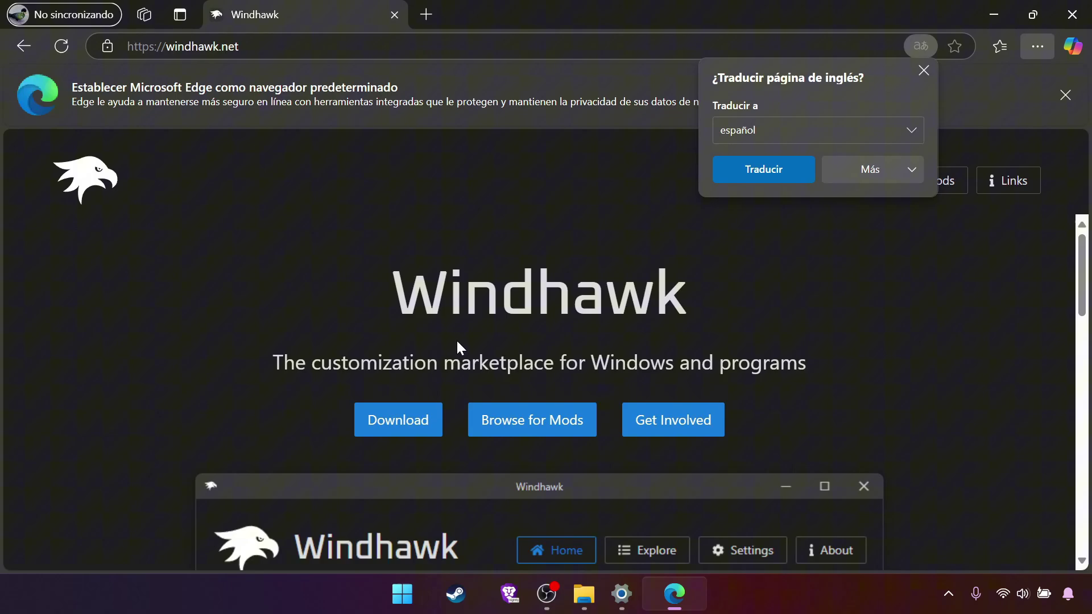
pyautogui.click(421, 420)
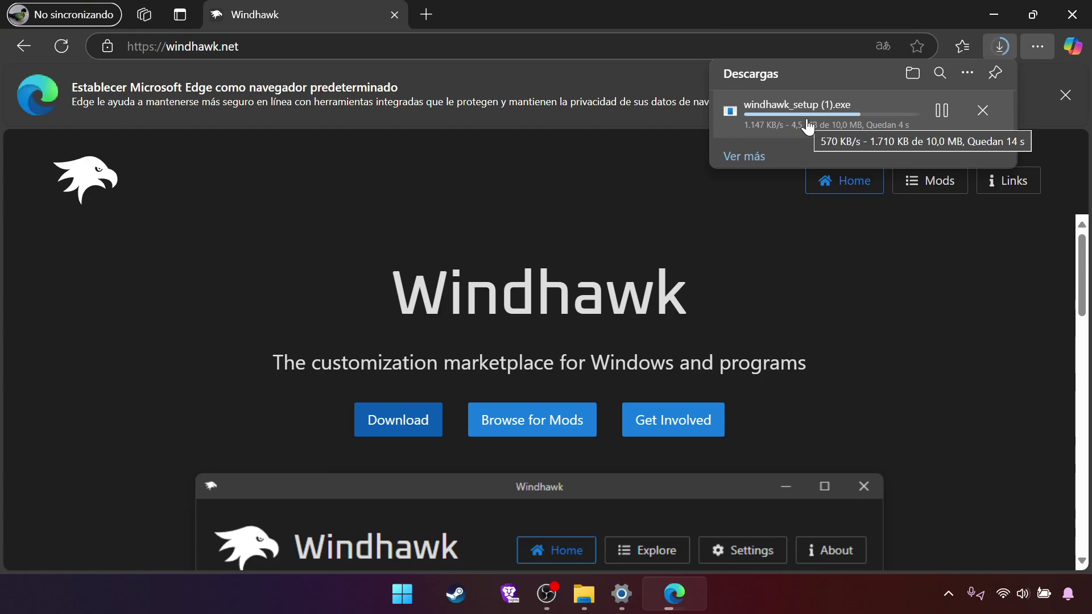
# Step: Run windhawk_setup, install with default options into C:\Program Files\Windhawk, and launch Windhawk
pyautogui.click(773, 119)
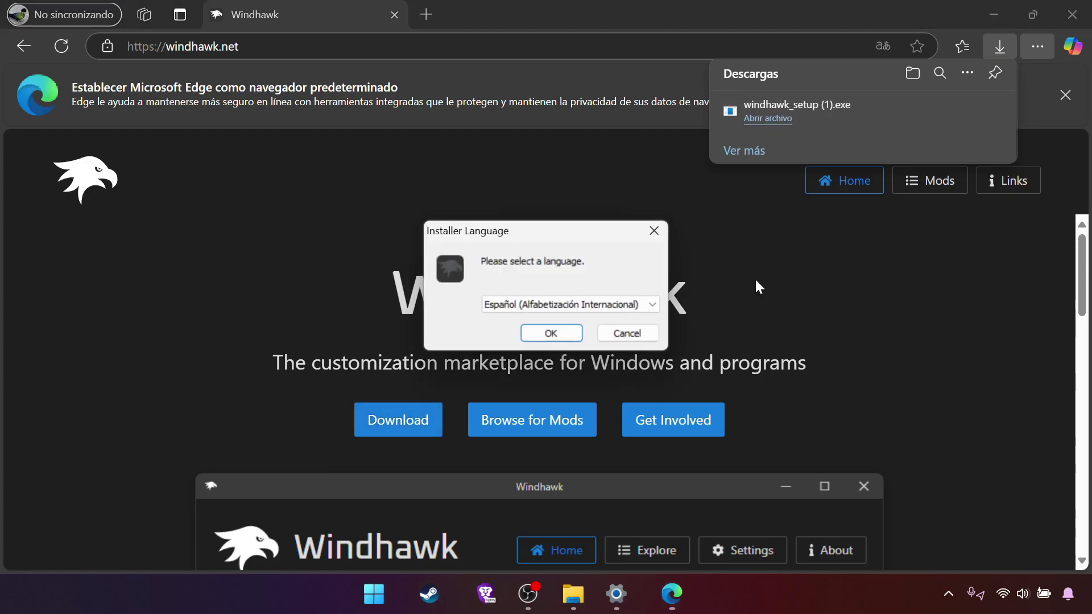
pyautogui.click(551, 333)
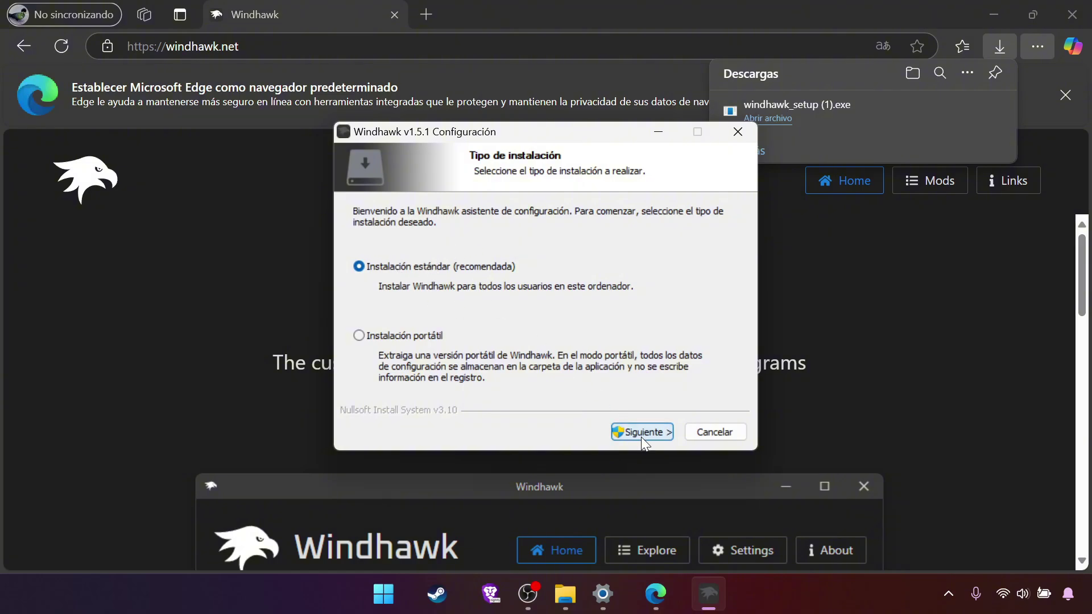
pyautogui.click(641, 436)
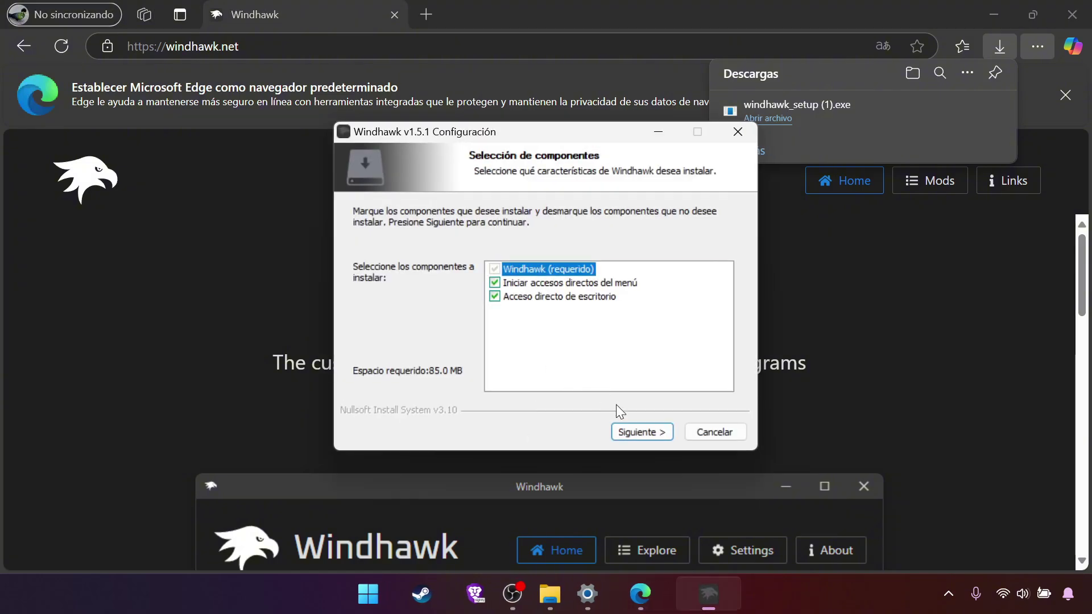
pyautogui.click(644, 435)
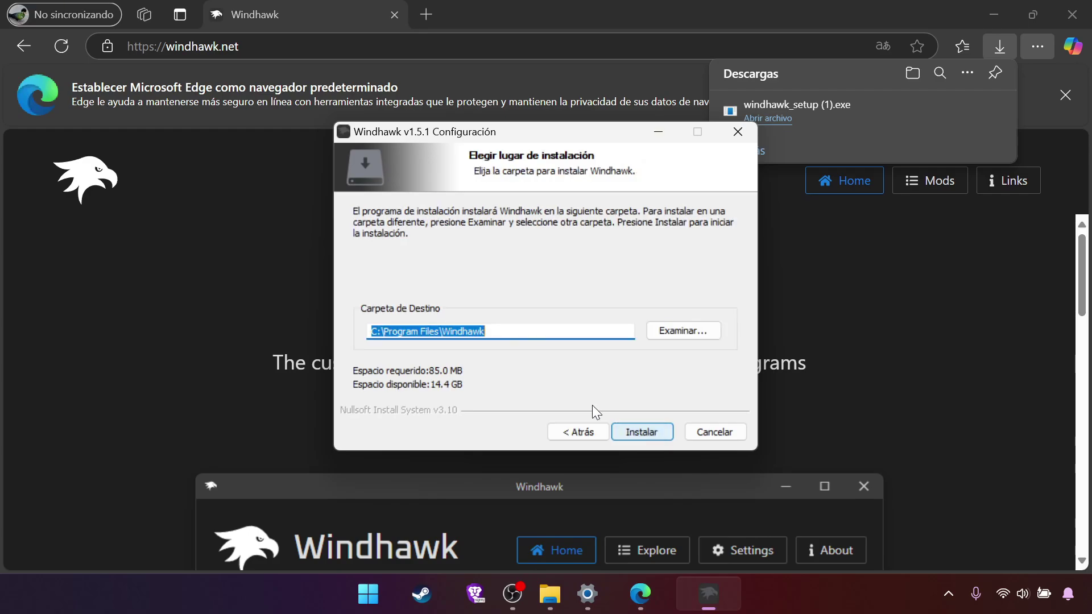
pyautogui.click(633, 435)
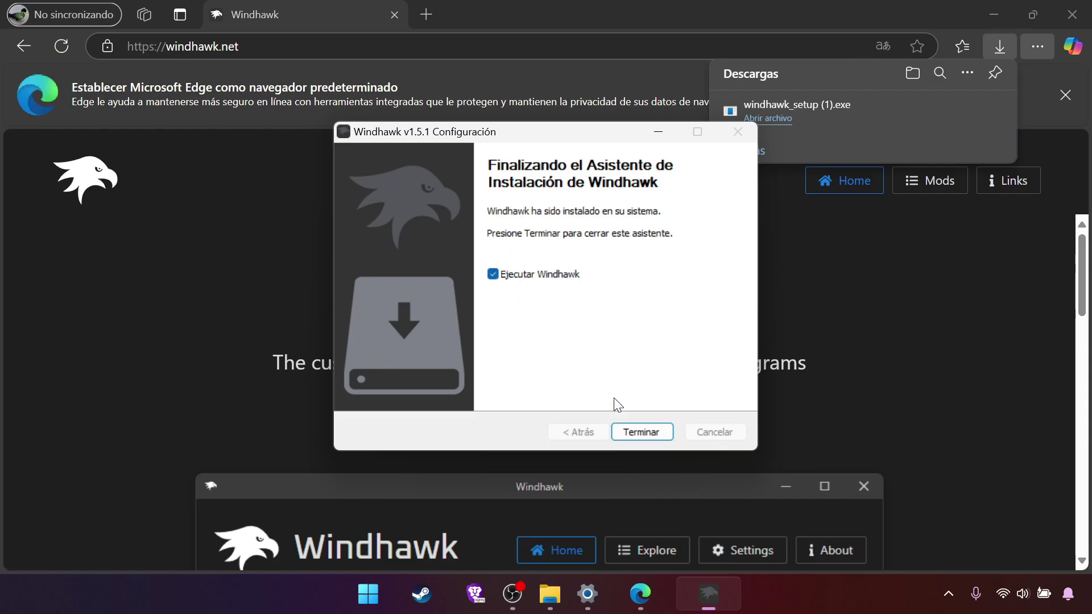
pyautogui.click(656, 431)
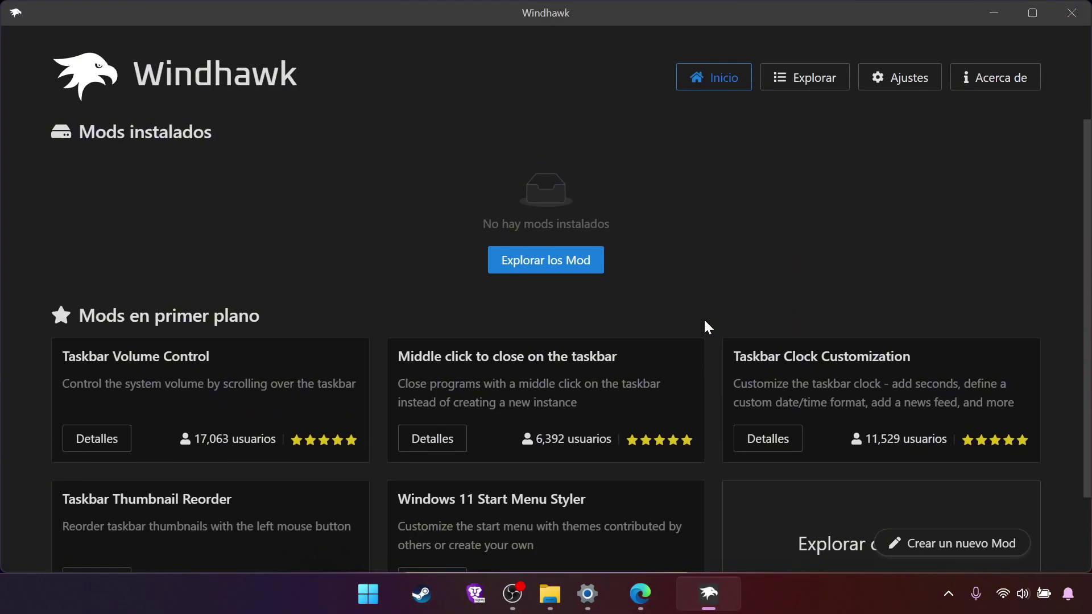
# Step: From Explorar otros Mods, install Taskbar height and icon size, accepting the risk warning
pyautogui.scroll(-2, 700, 296)
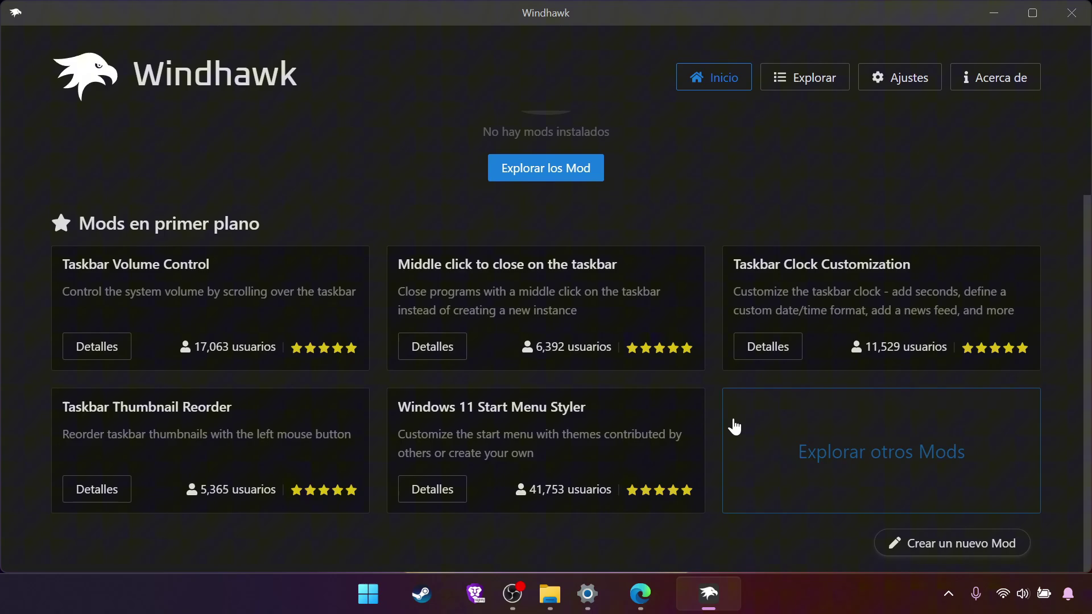
pyautogui.click(843, 454)
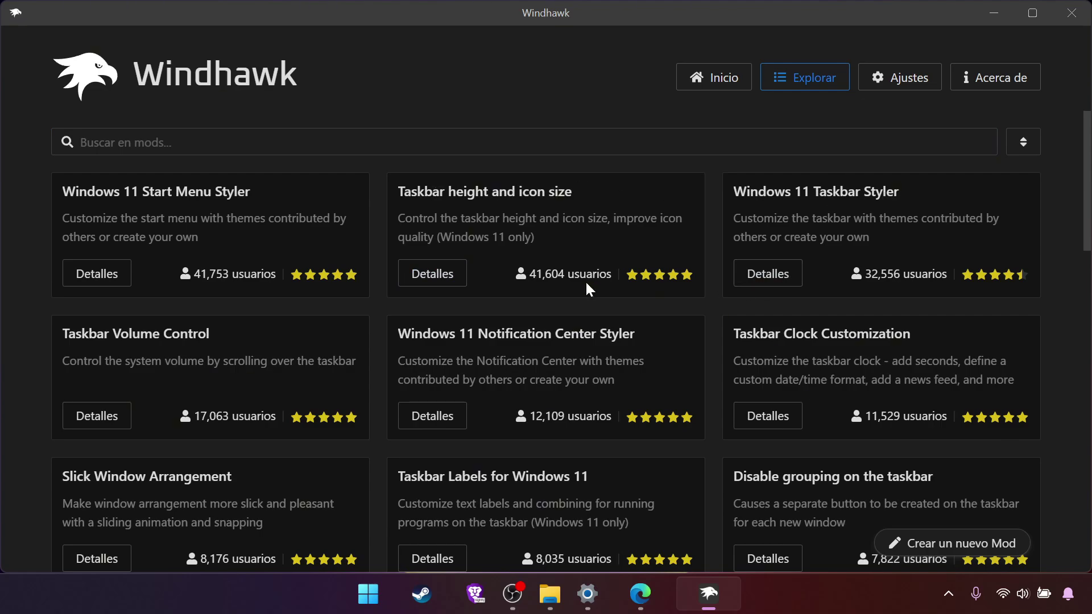
pyautogui.click(433, 273)
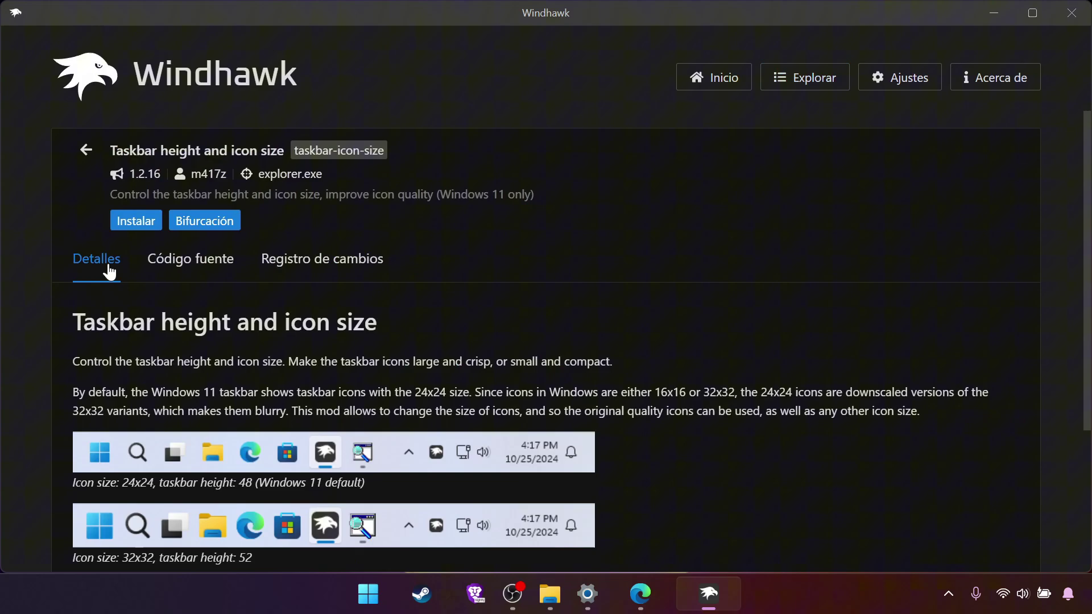
pyautogui.click(133, 220)
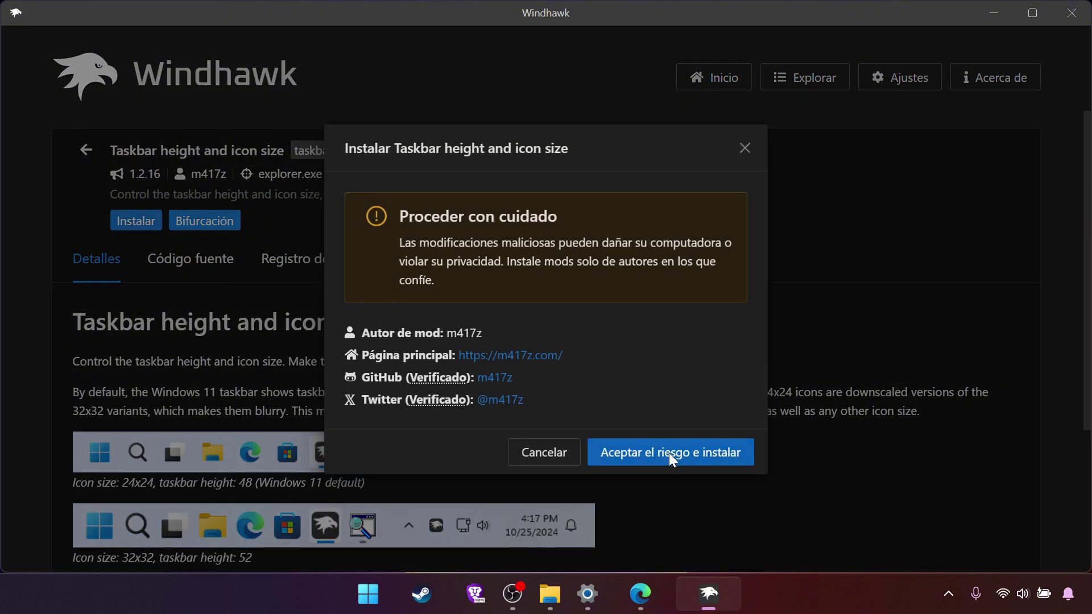
pyautogui.click(672, 458)
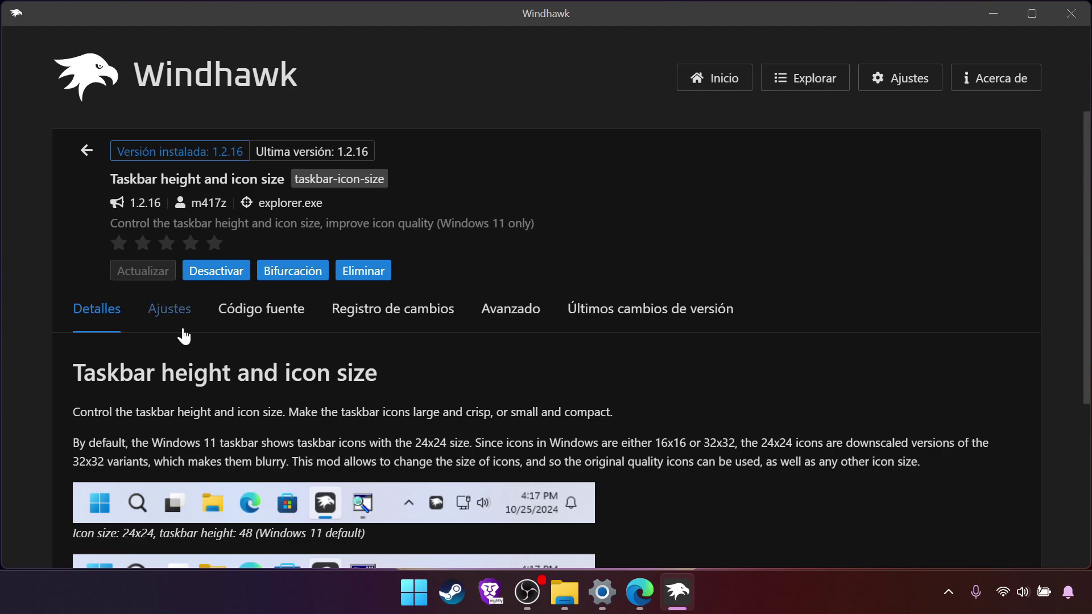
# Step: In the mod's settings, set Icon size to 50 and Taskbar height to 120
pyautogui.click(179, 329)
pyautogui.scroll(-3, 365, 402)
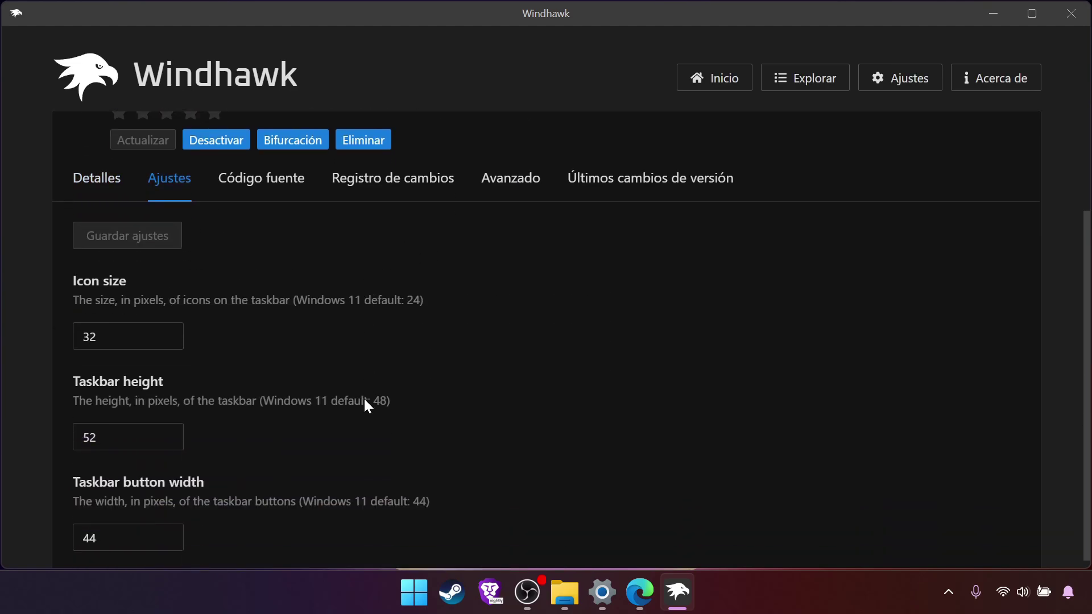
pyautogui.click(143, 326)
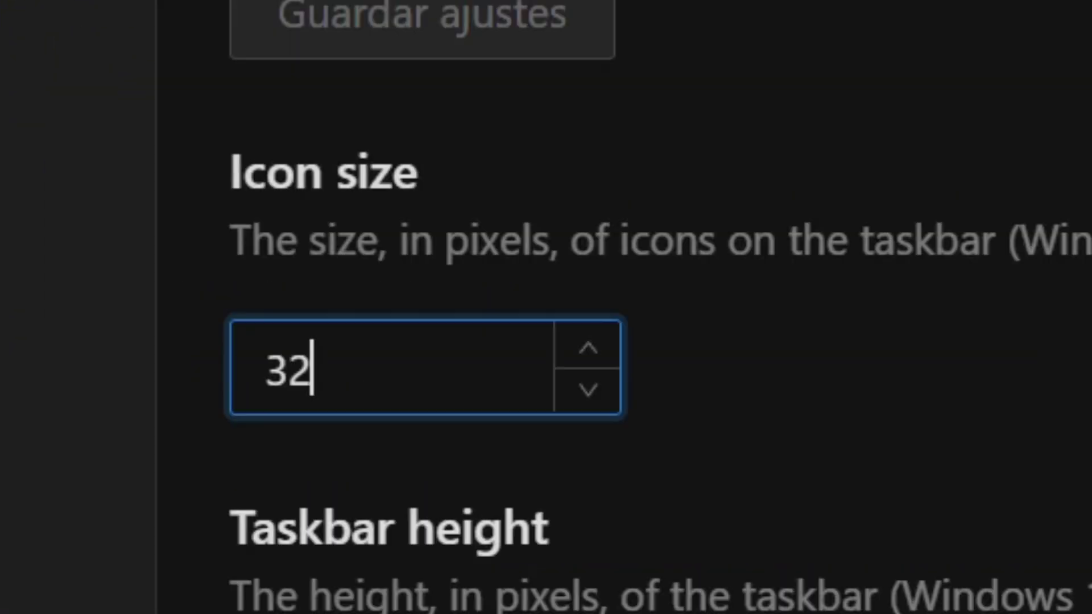
pyautogui.press('BackSpace')
pyautogui.press('BackSpace')
pyautogui.write('050')
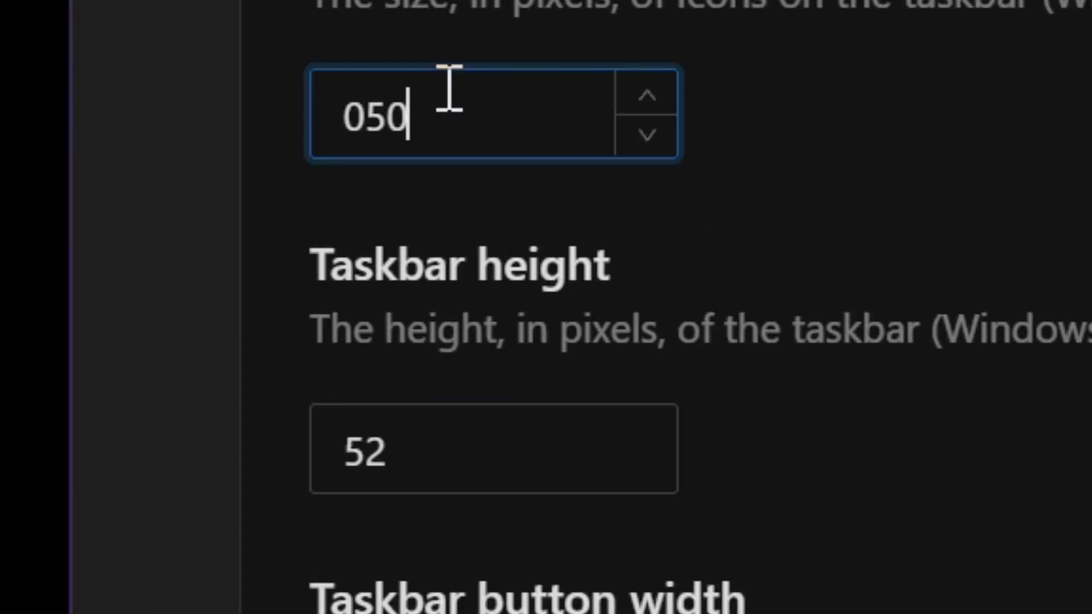
pyautogui.click(478, 477)
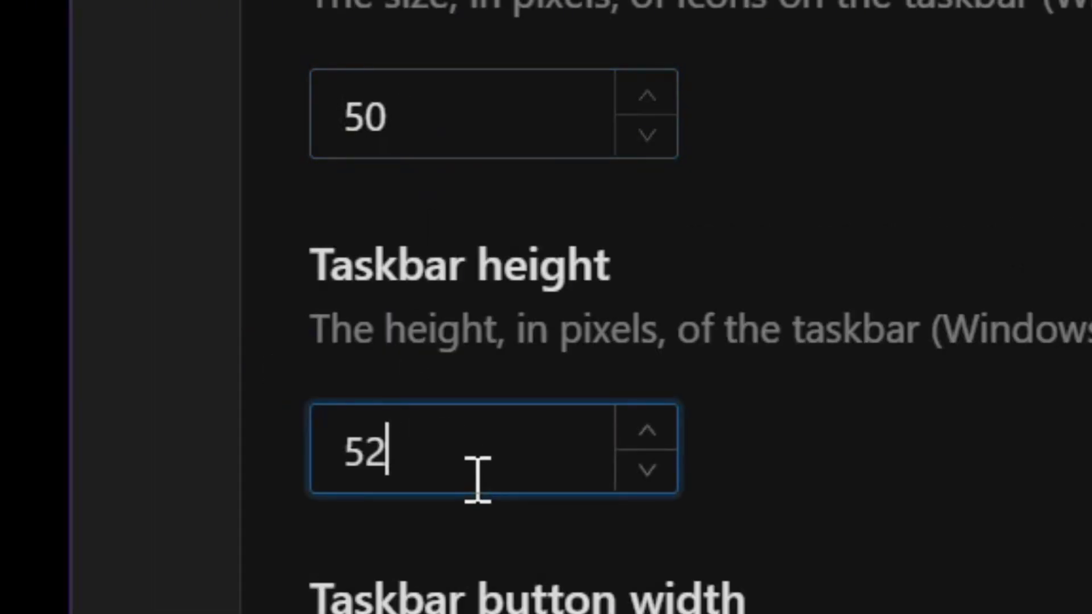
pyautogui.press('BackSpace')
pyautogui.press('BackSpace')
pyautogui.write('0120')
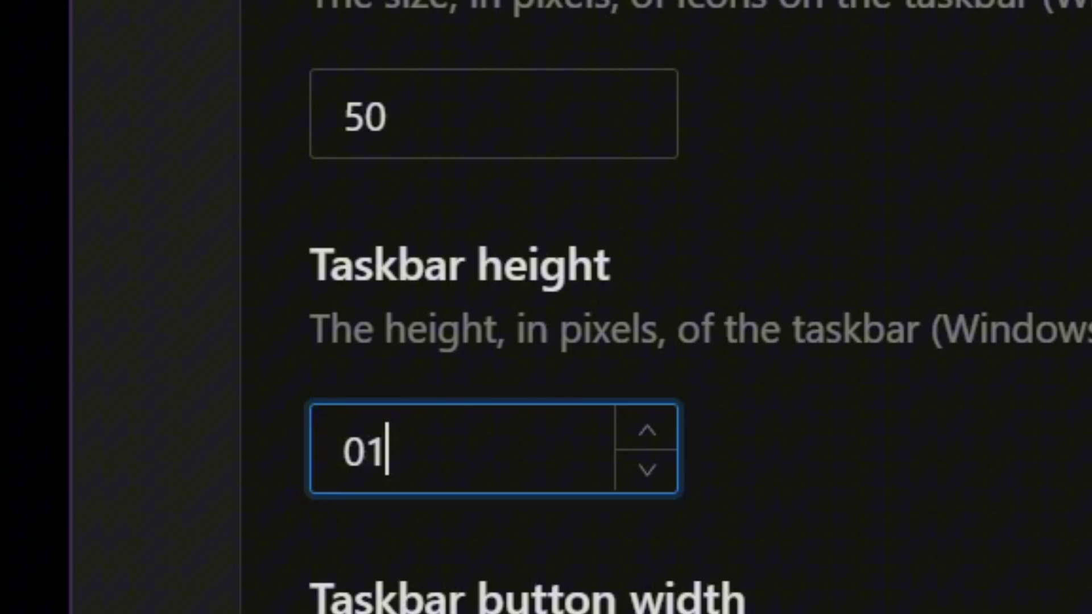
# Step: Set Taskbar button width to 80 and save the settings
pyautogui.press('Tab')
pyautogui.press('BackSpace')
pyautogui.press('BackSpace')
pyautogui.write('080')
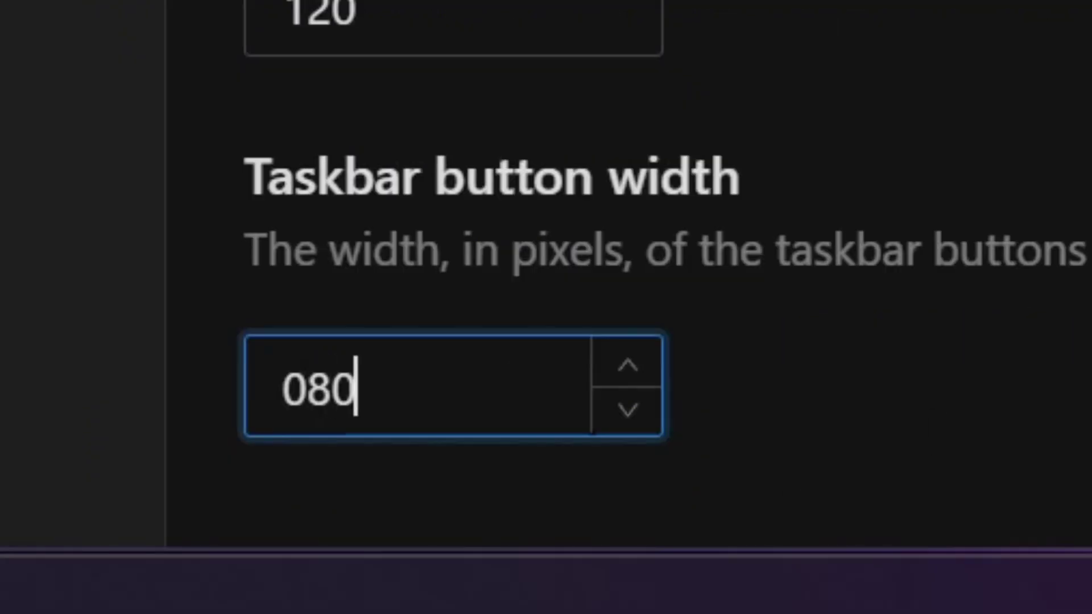
pyautogui.click(866, 104)
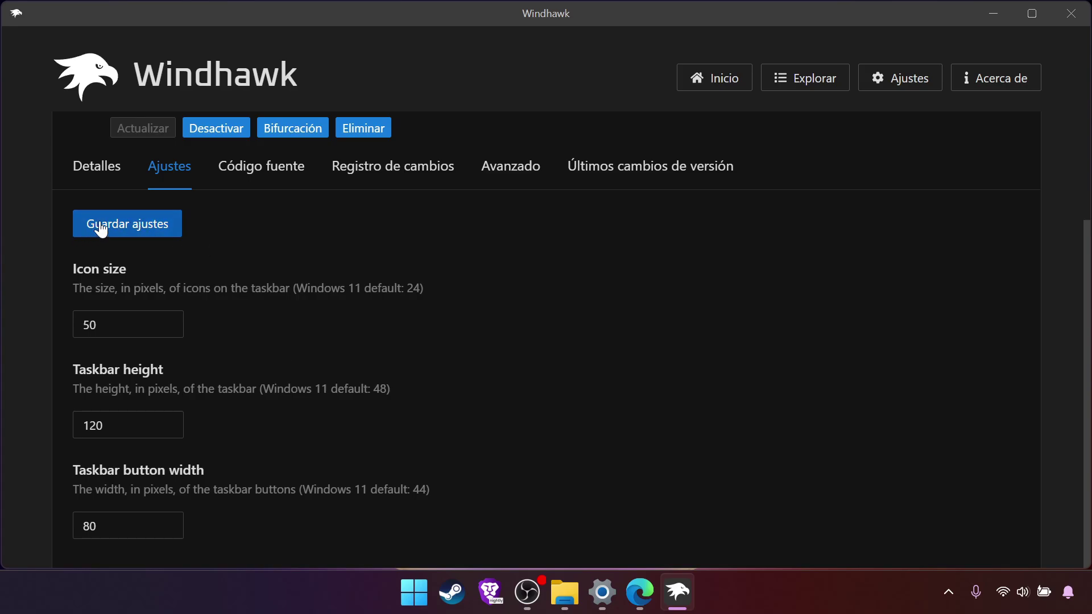
pyautogui.click(123, 230)
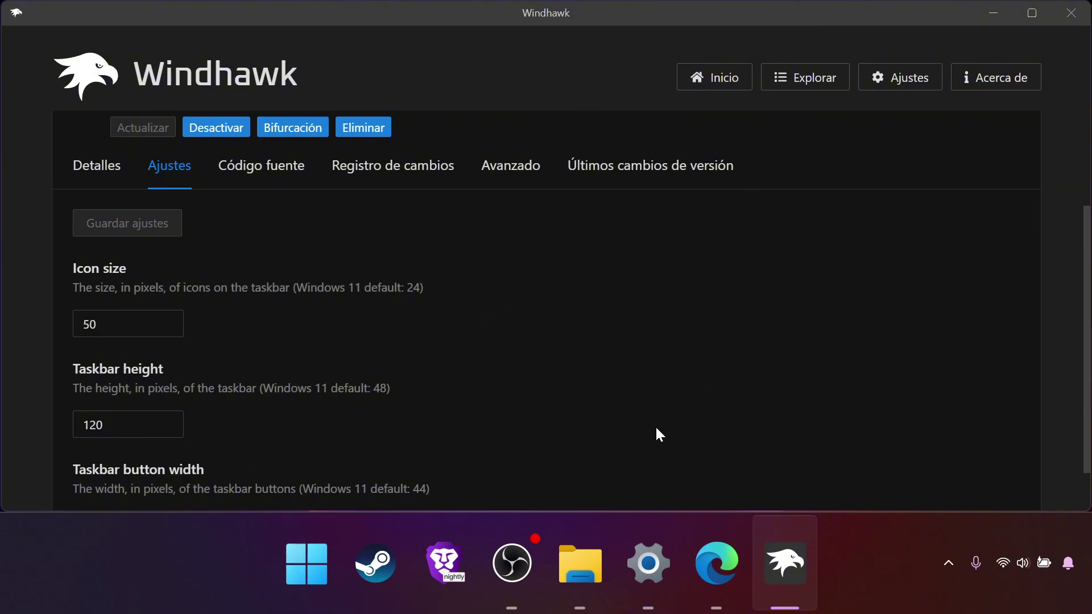
# Step: Install the Windows 11 Taskbar Styler mod, accepting the risk warning
pyautogui.scroll(3, 108, 122)
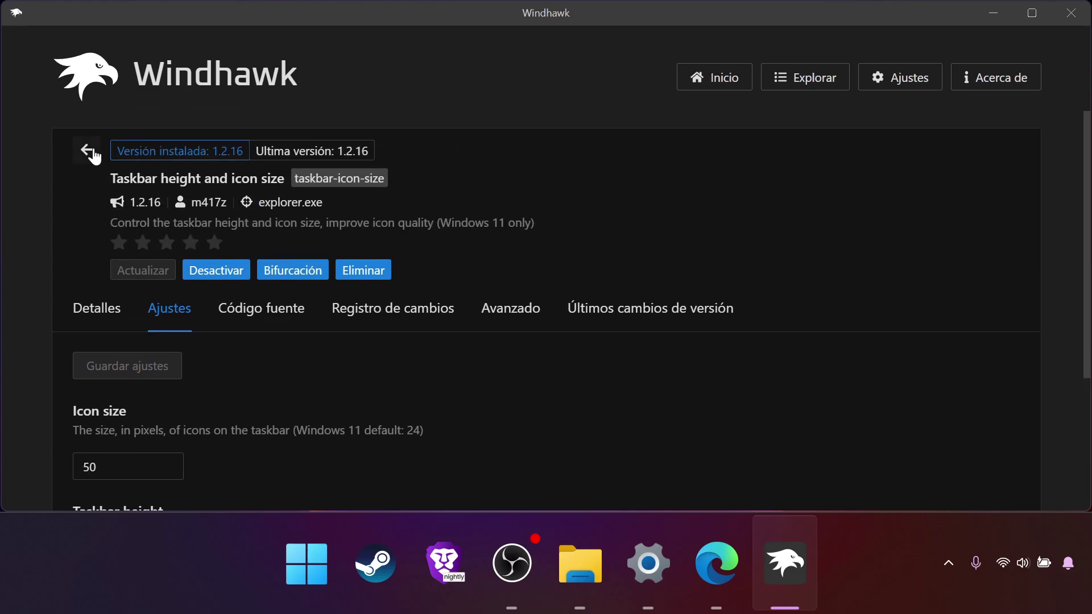
pyautogui.hotkey('alt', 'Left')
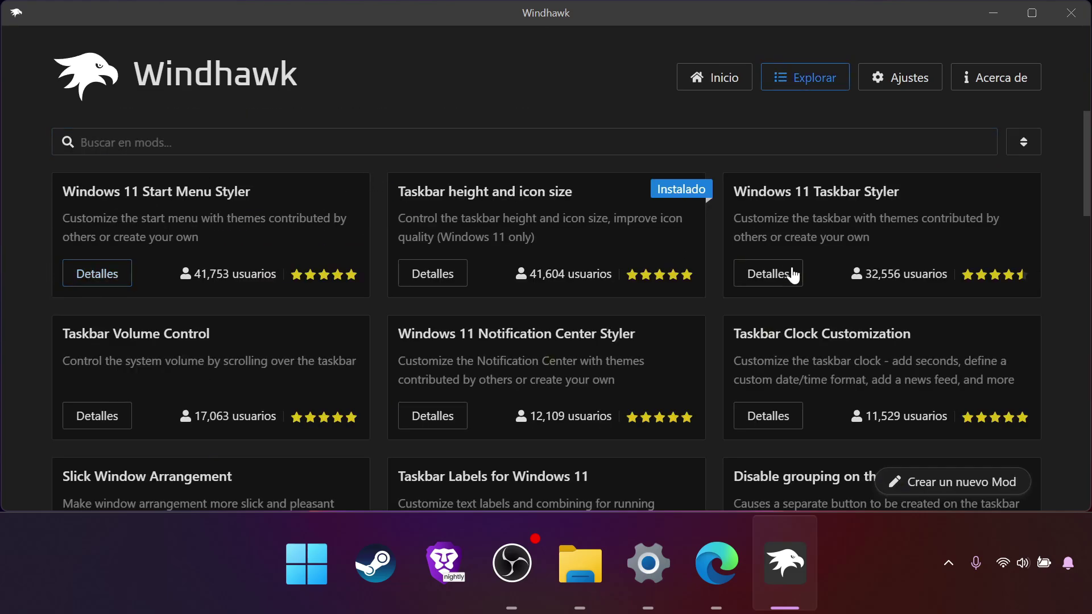
pyautogui.click(769, 273)
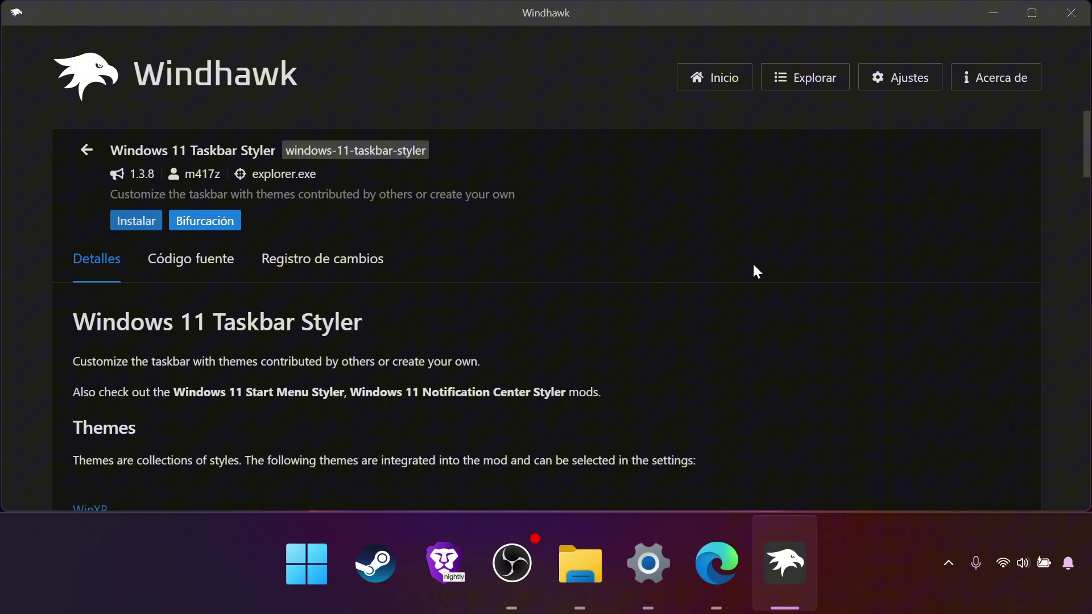
pyautogui.click(125, 229)
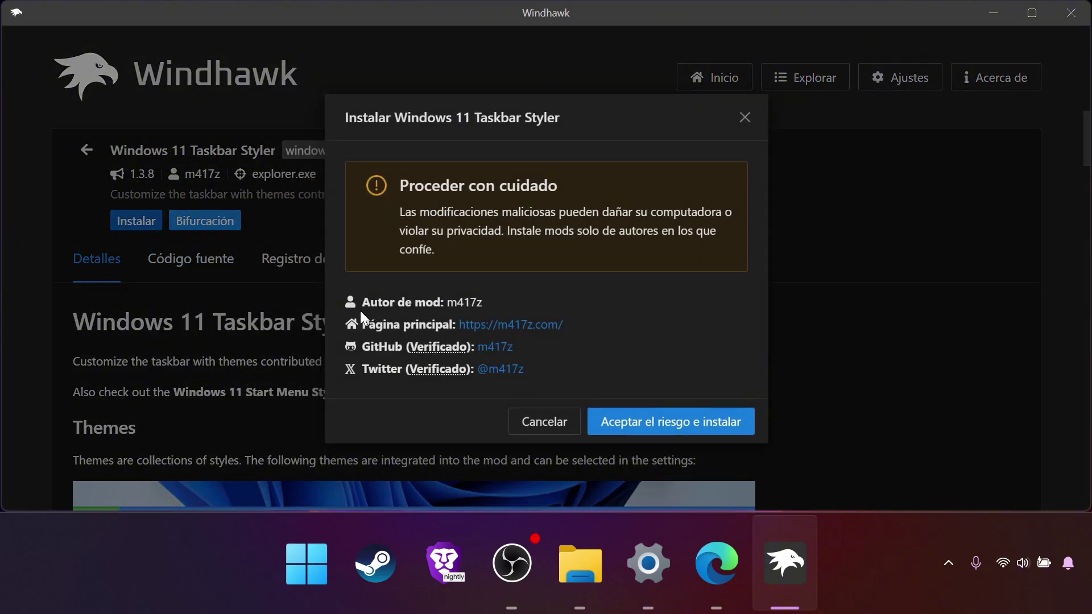
pyautogui.click(670, 429)
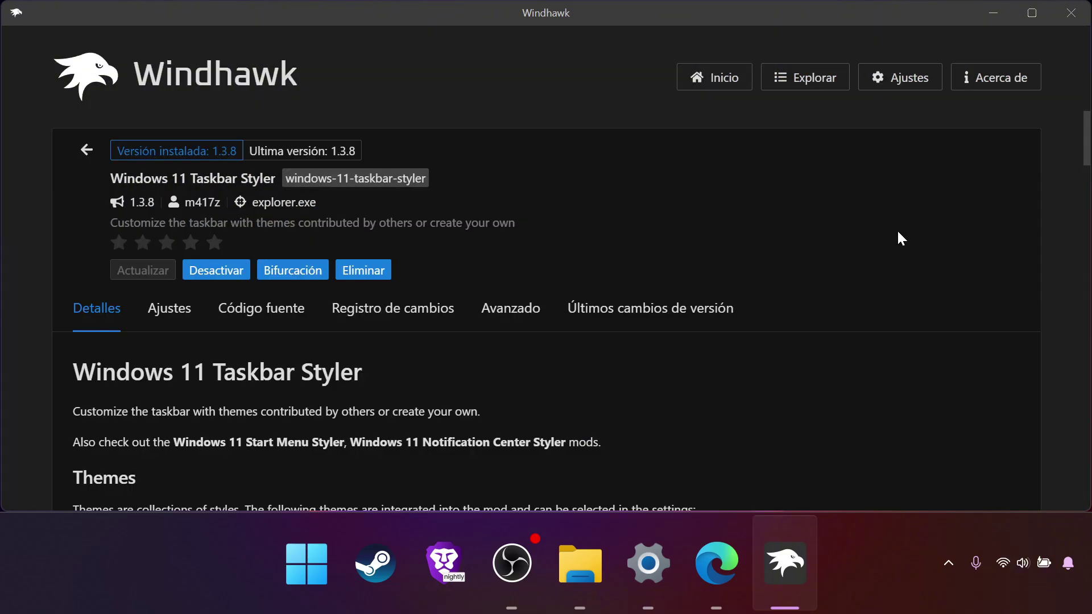
# Step: Choose the Squircle theme in the mod's settings and save it
pyautogui.click(161, 308)
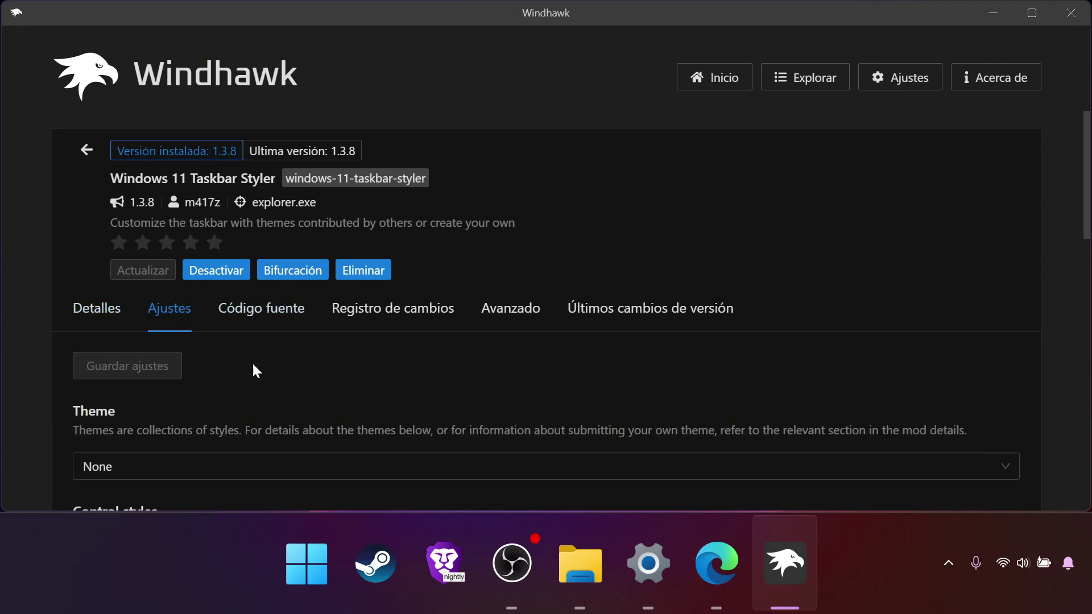
pyautogui.scroll(-1, 261, 370)
pyautogui.scroll(-2, 261, 370)
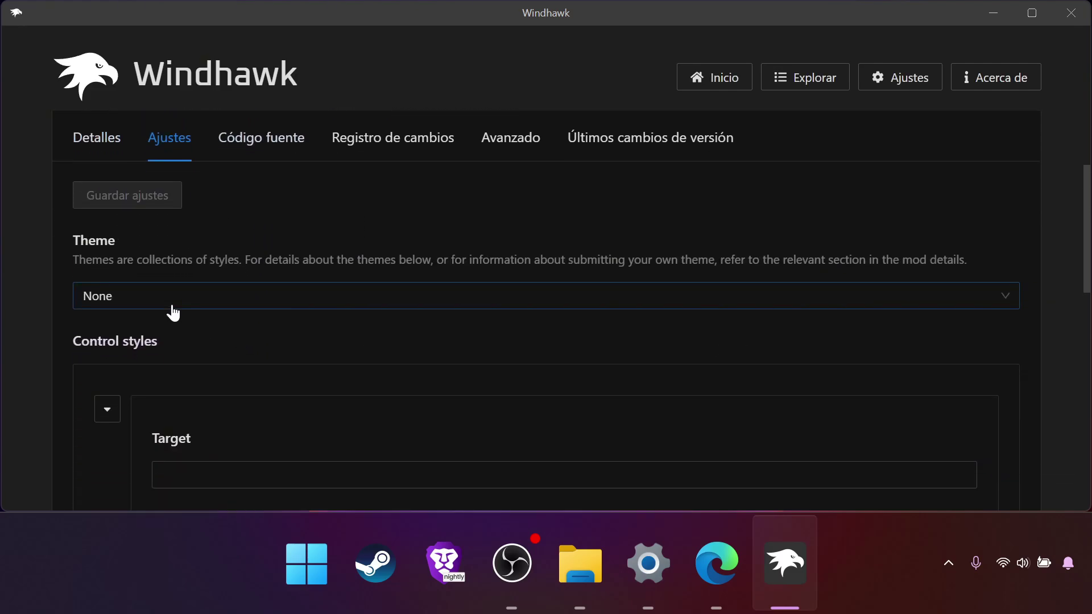
pyautogui.click(172, 310)
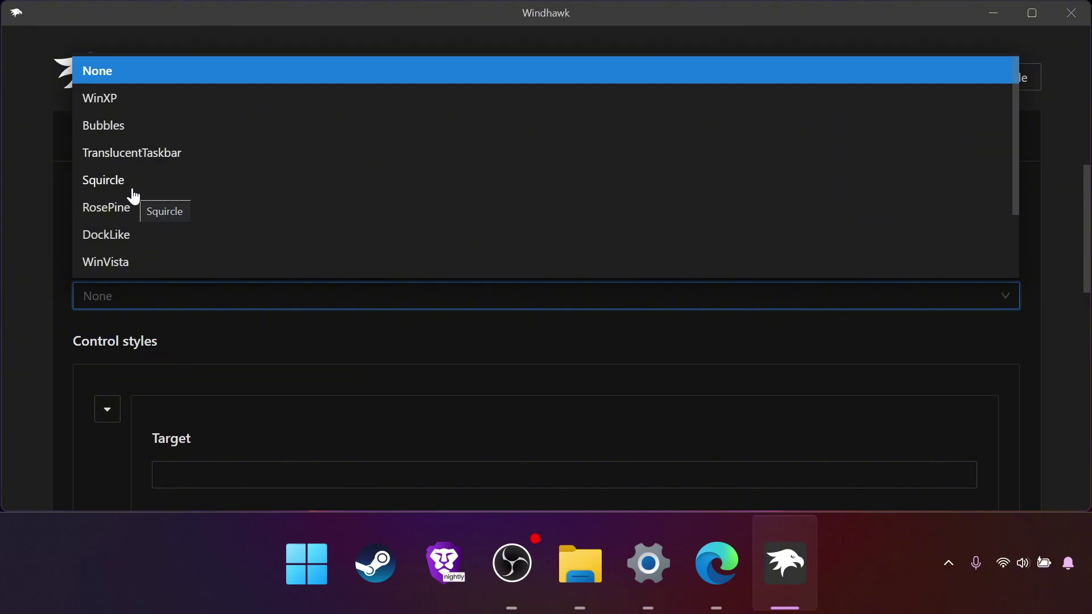
pyautogui.click(114, 181)
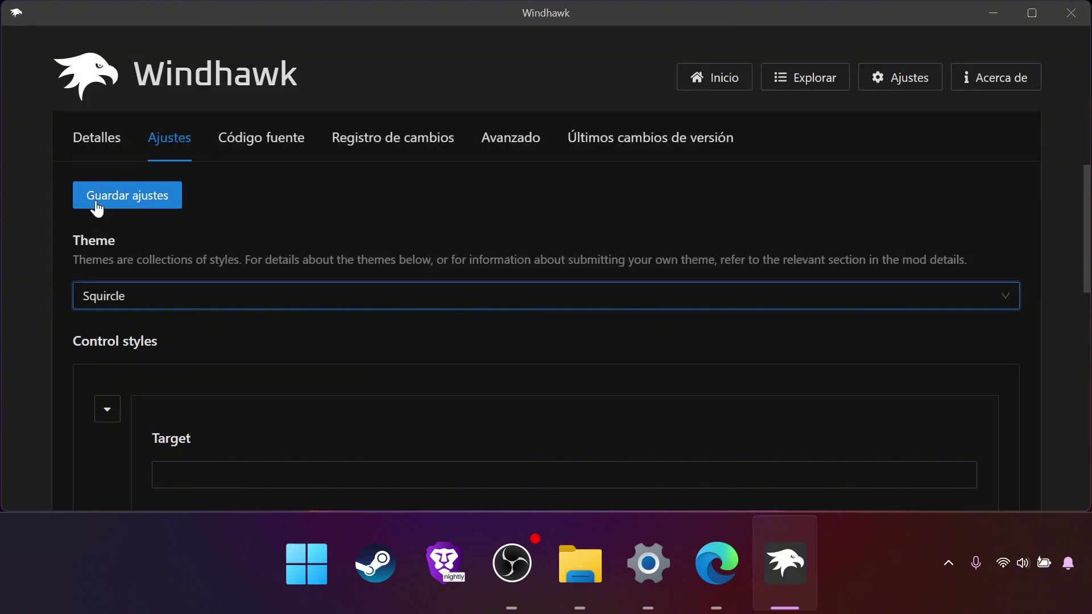
pyautogui.click(139, 205)
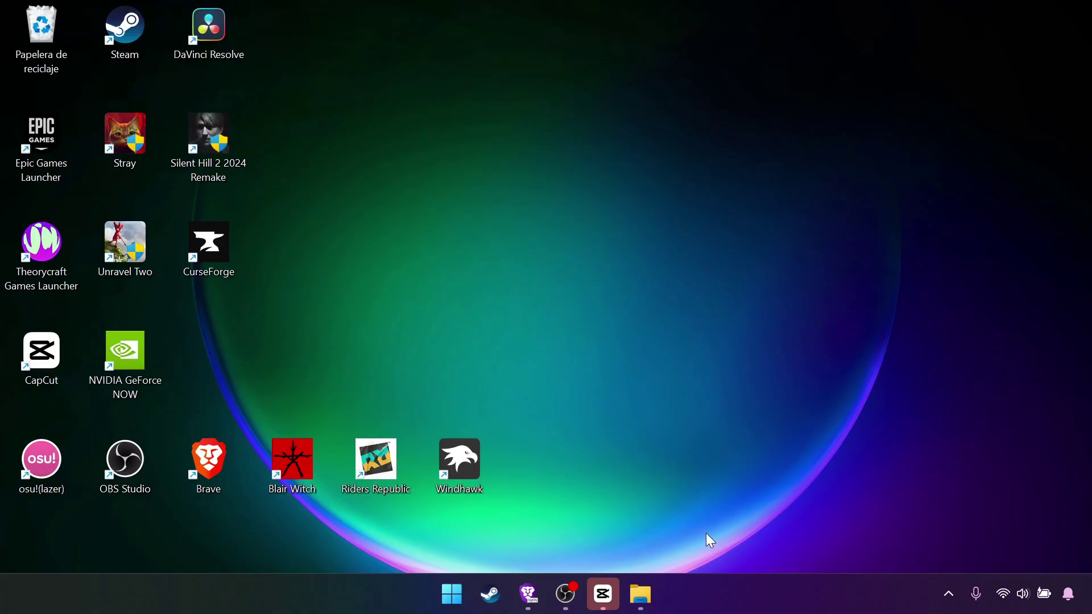
# Step: Set the taskbar Alineación to Izquierda under Comportamiento, then show the desktop with Win+D
pyautogui.rightClick(743, 587)
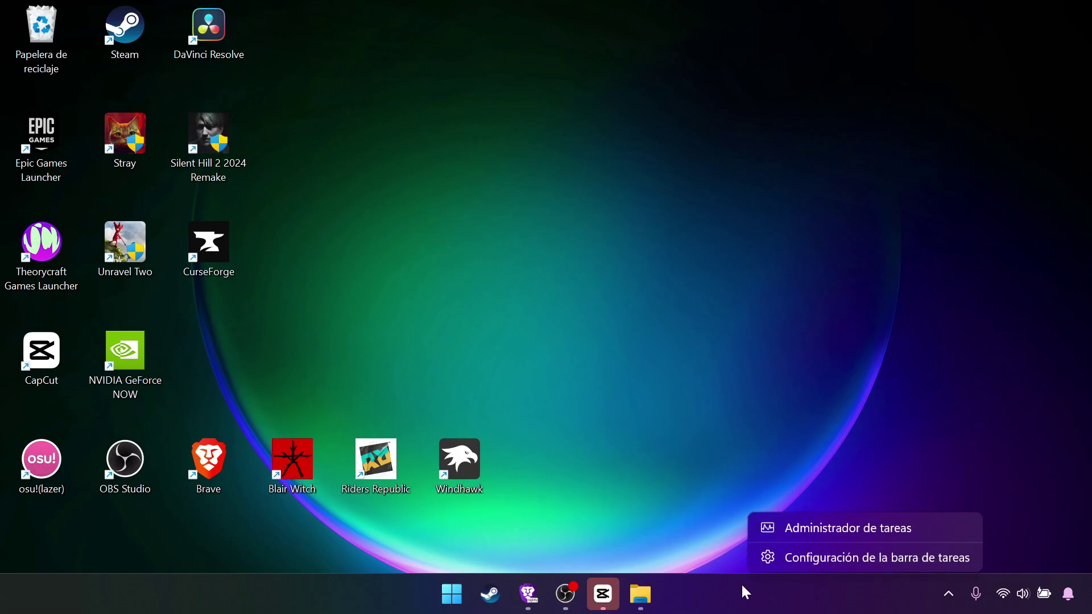
pyautogui.click(828, 558)
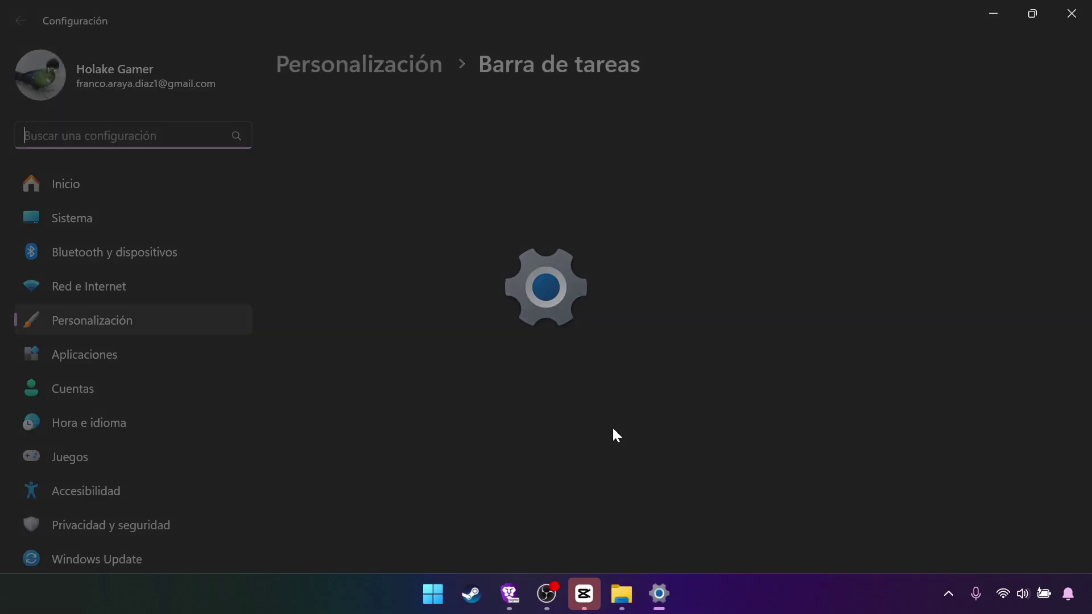
pyautogui.scroll(-4, 577, 263)
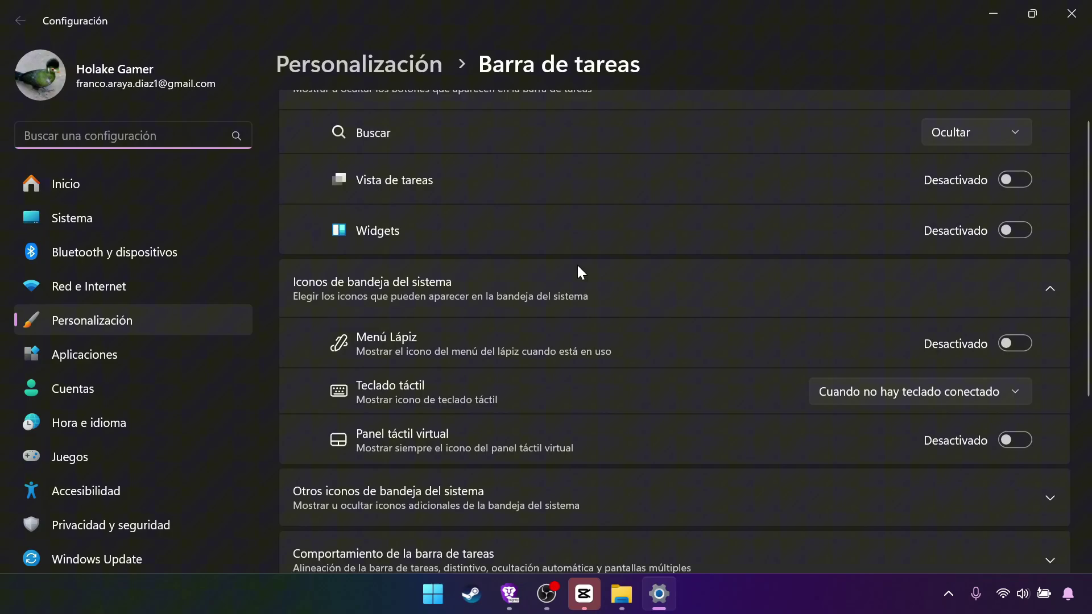
pyautogui.click(437, 391)
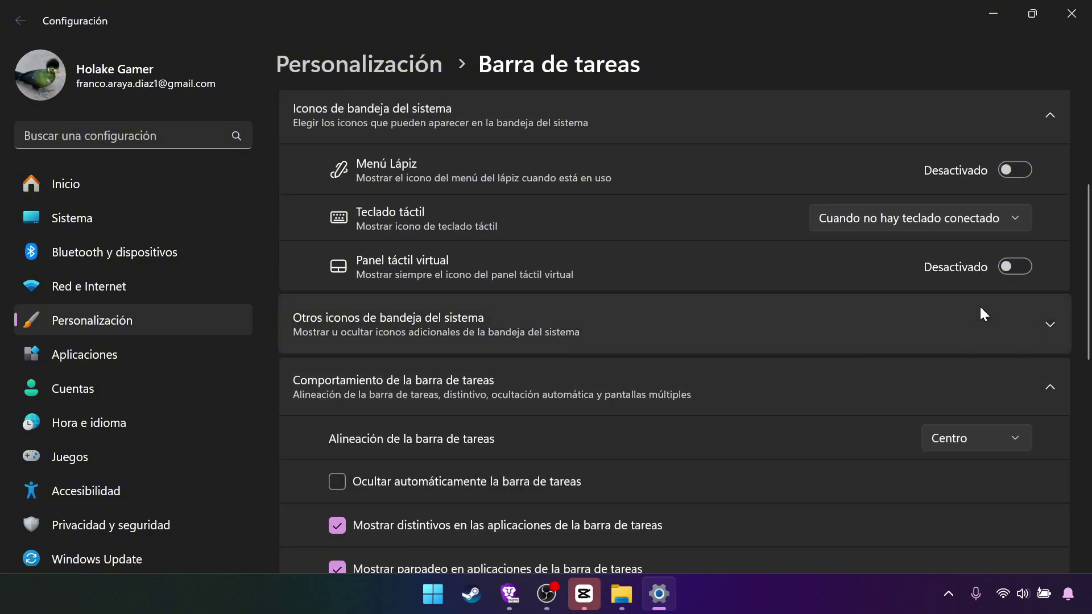
pyautogui.scroll(-3, 982, 302)
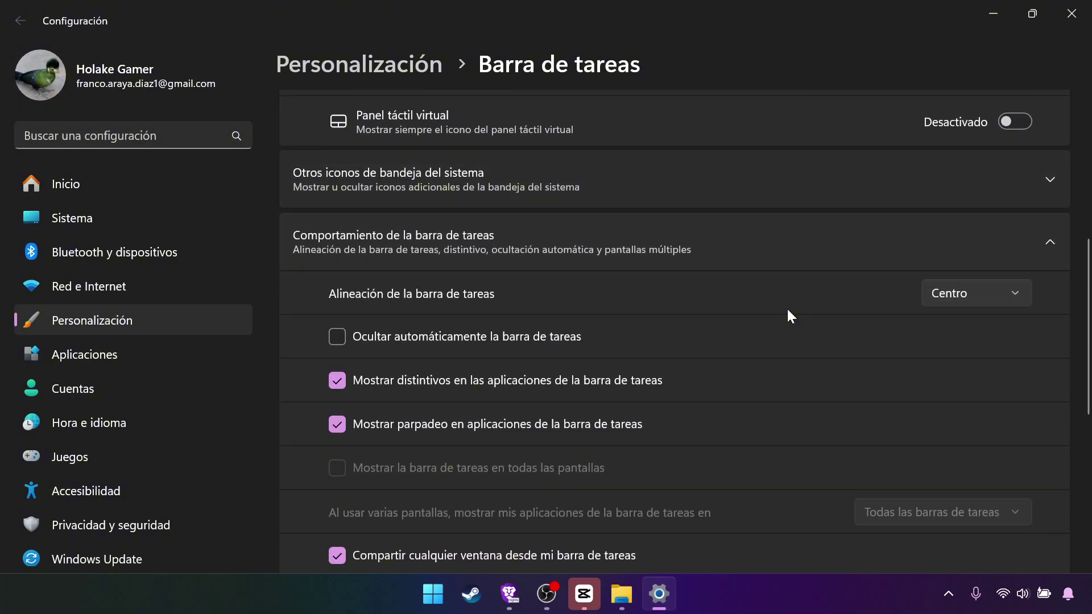
pyautogui.click(990, 295)
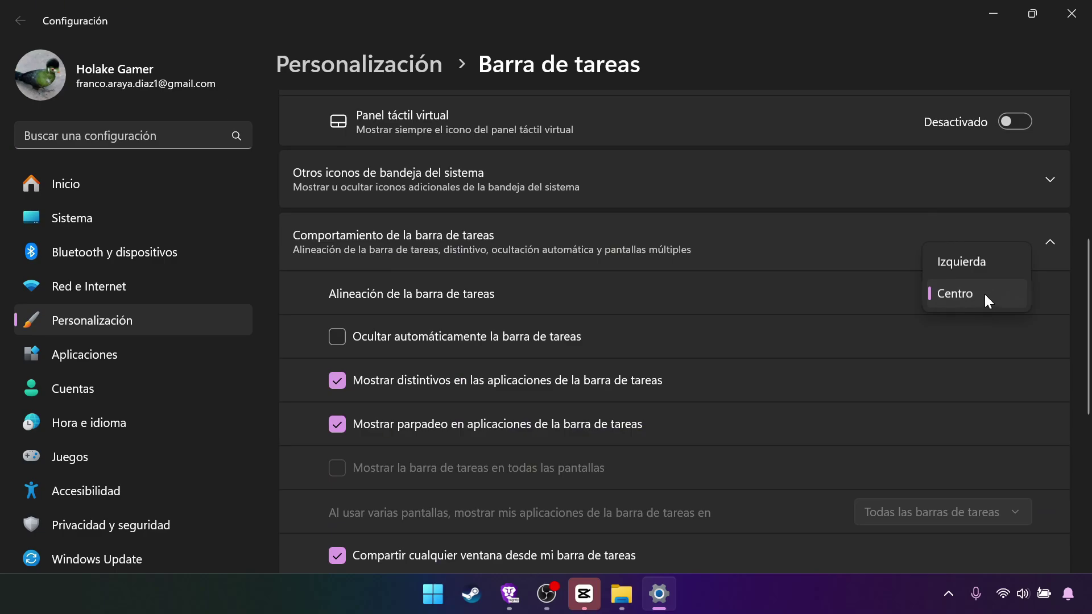
pyautogui.click(978, 263)
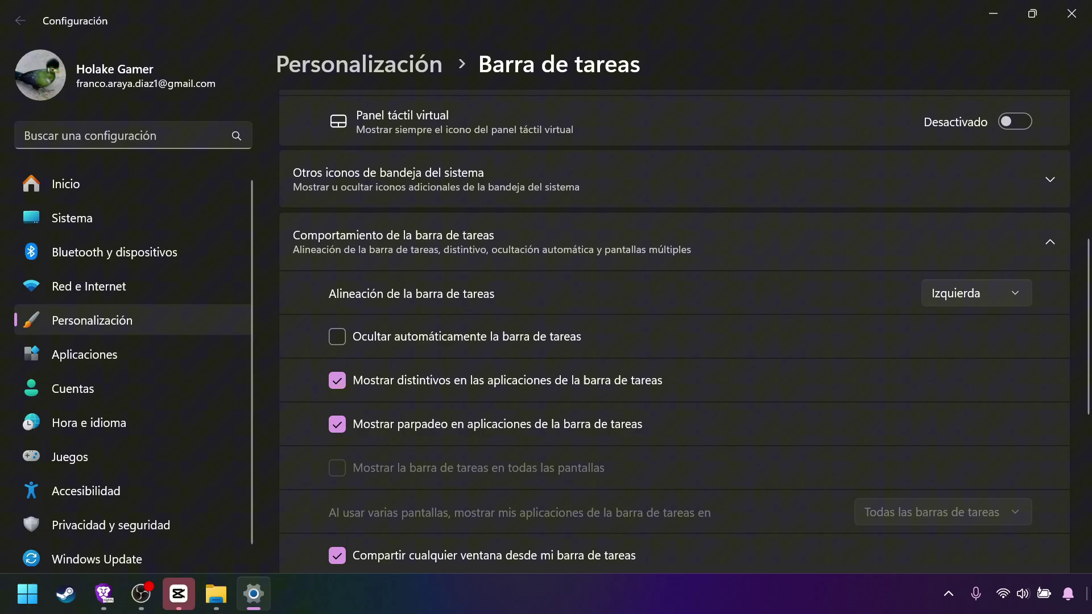
pyautogui.press('super+d')
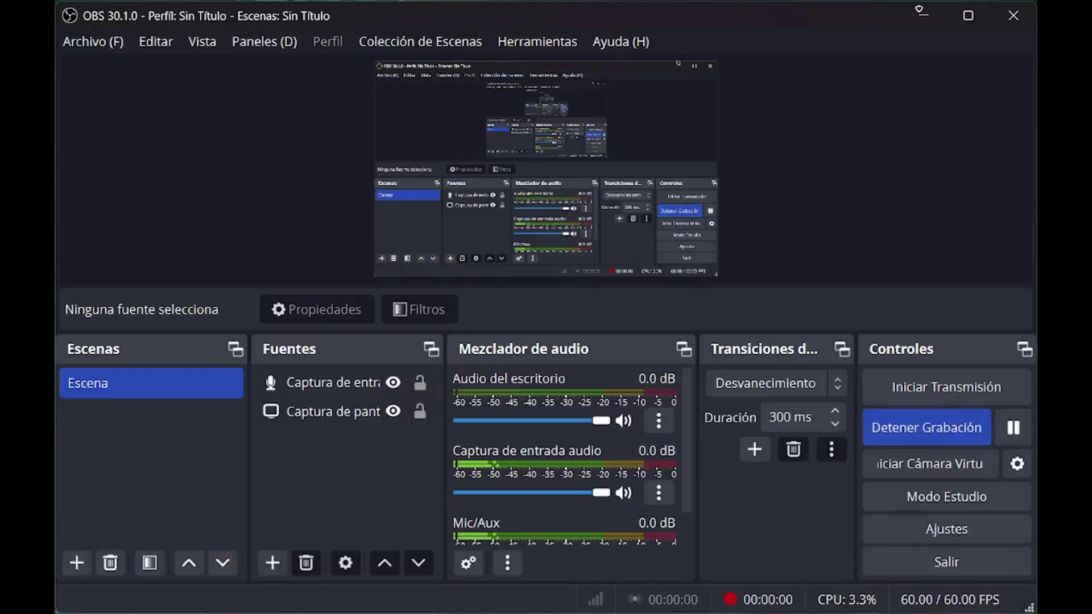
# Step: Reveal the auto-hidden taskbar and launch Handheld Companion (HC) from the tray overflow
pyautogui.click(923, 11)
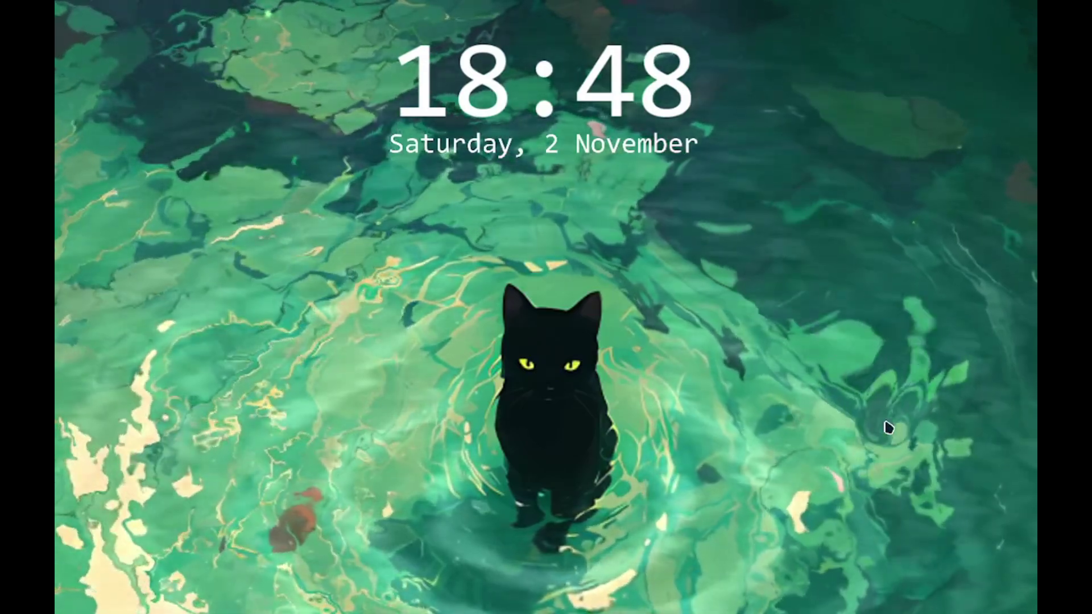
pyautogui.moveTo(492, 612)
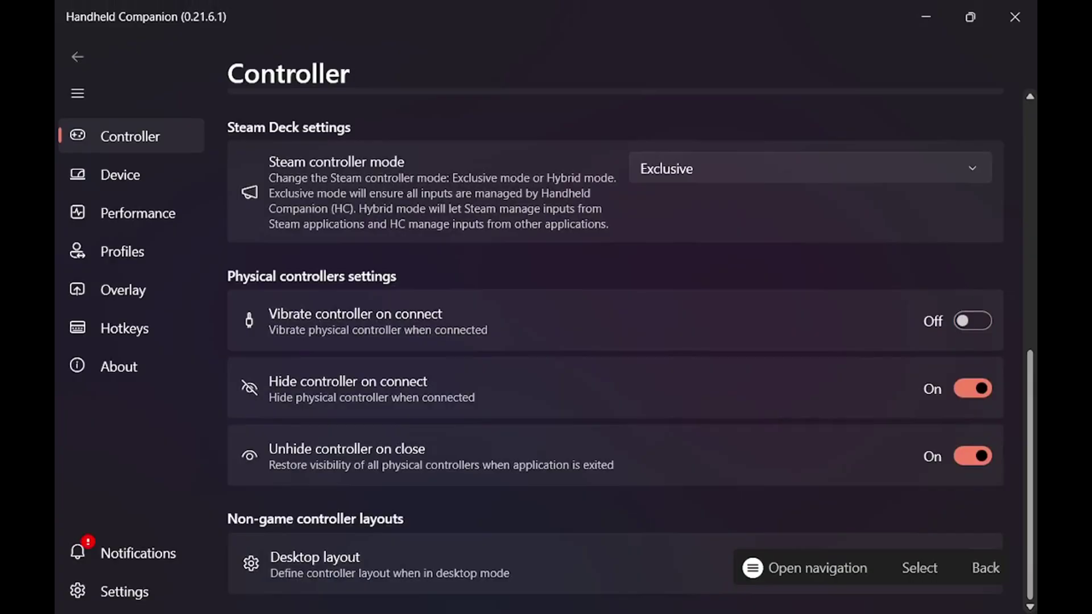
pyautogui.click(595, 550)
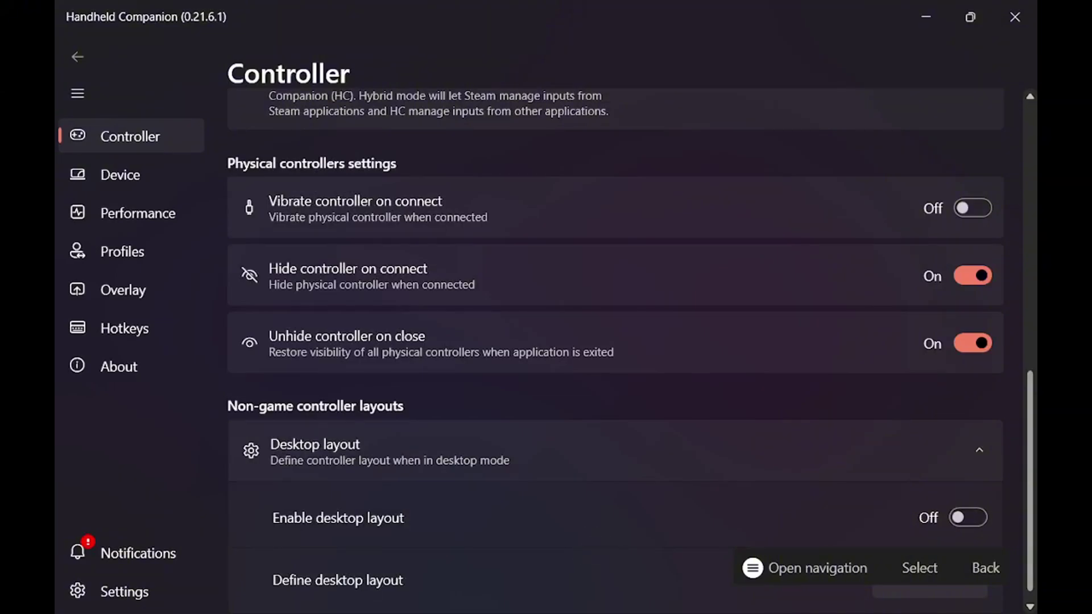
# Step: Turn Enable desktop layout On, bind its Desktop layout hotkey to R4, then minimize
pyautogui.click(968, 517)
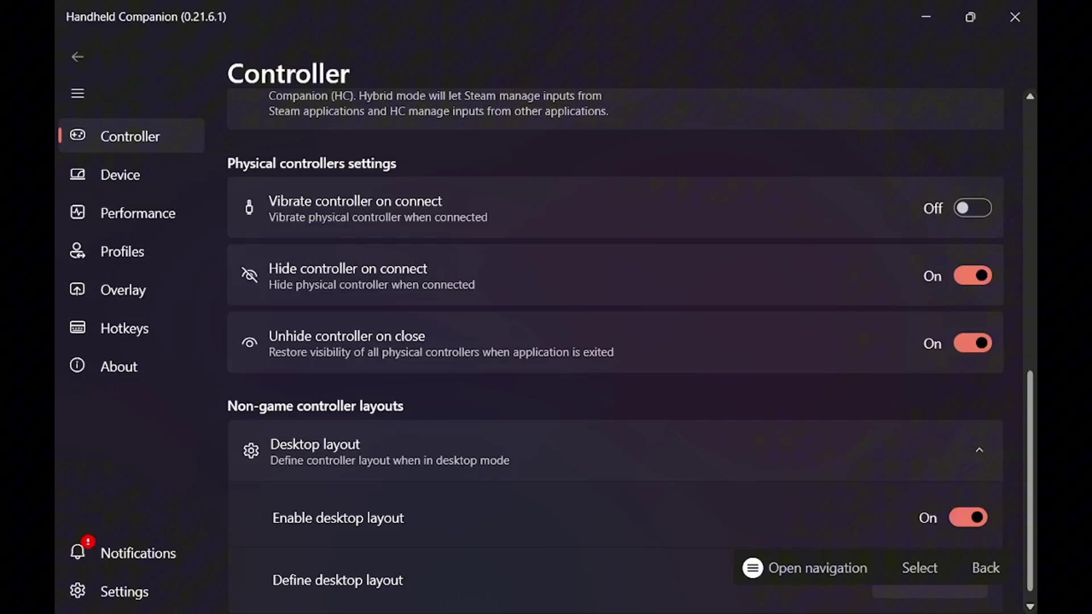
pyautogui.click(124, 328)
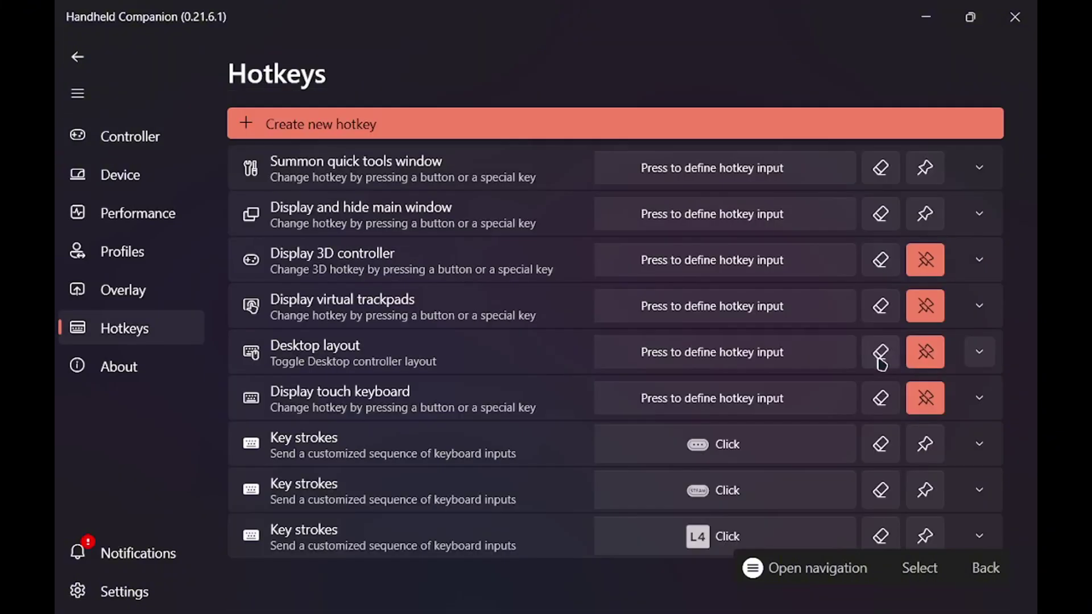
pyautogui.click(706, 365)
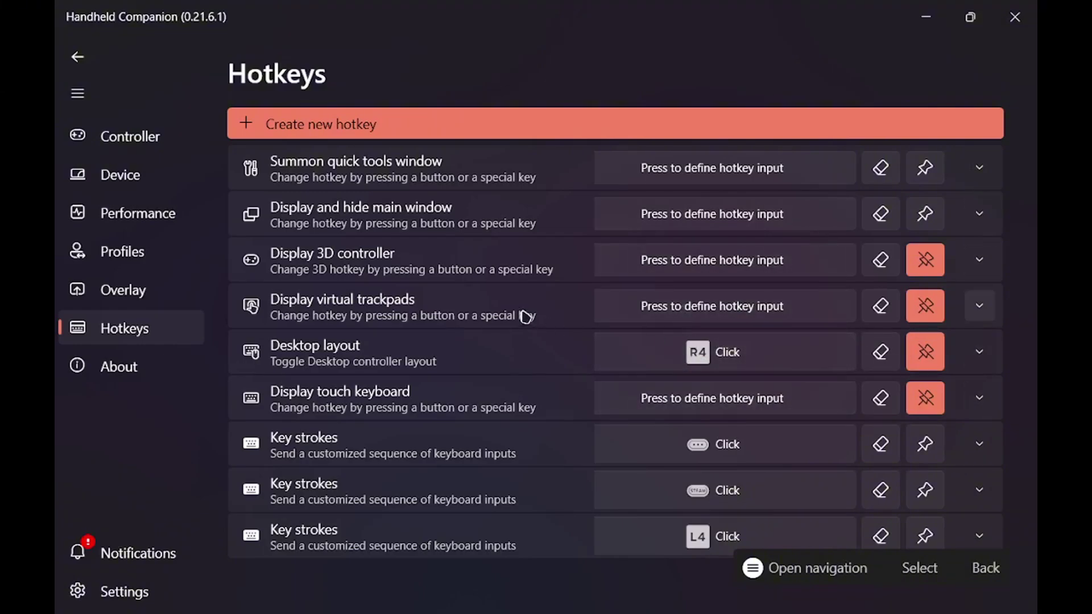
pyautogui.click(916, 14)
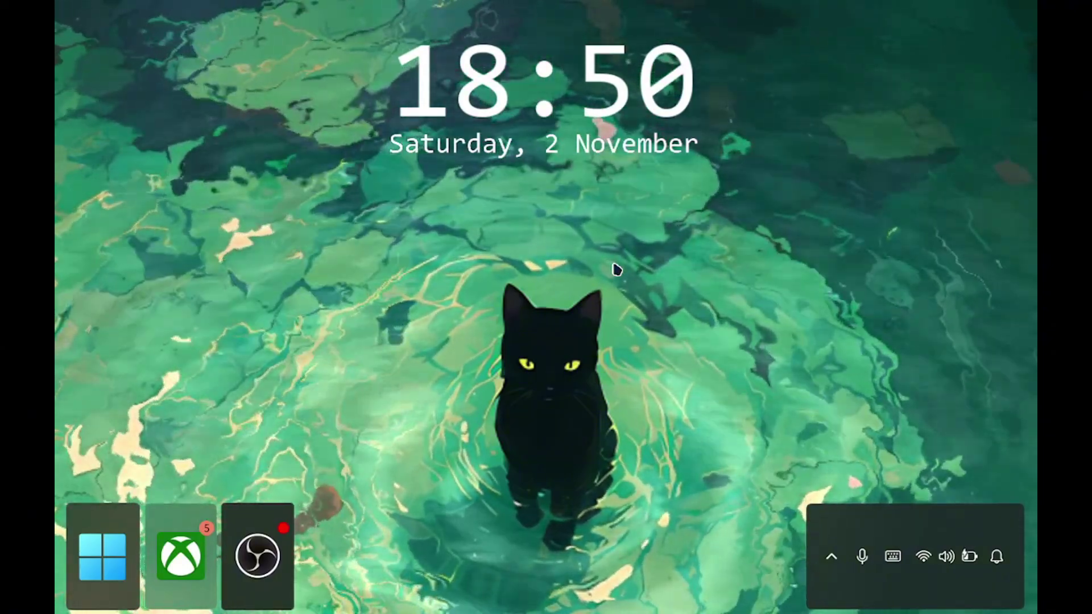
# Step: Reopen Handheld Companion from the hidden background app icons in the tray
pyautogui.press('super')
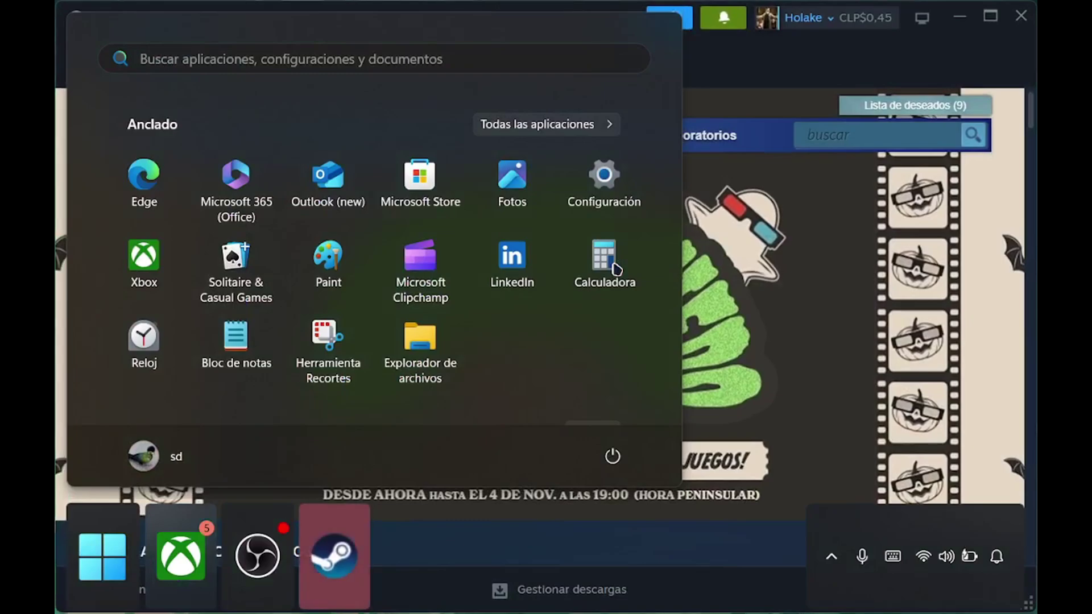
pyautogui.press('Escape')
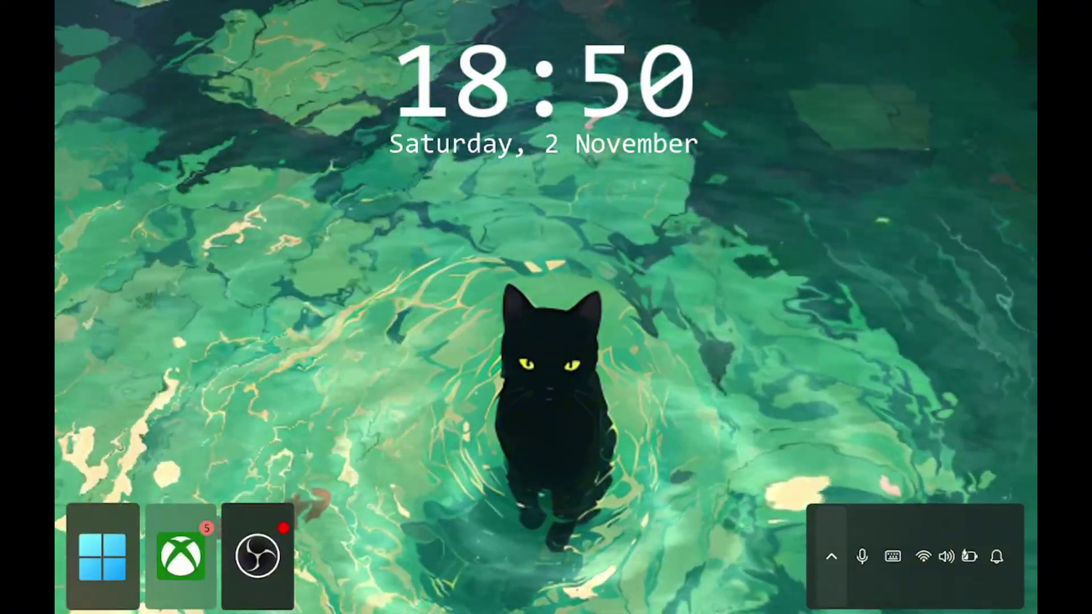
pyautogui.click(831, 556)
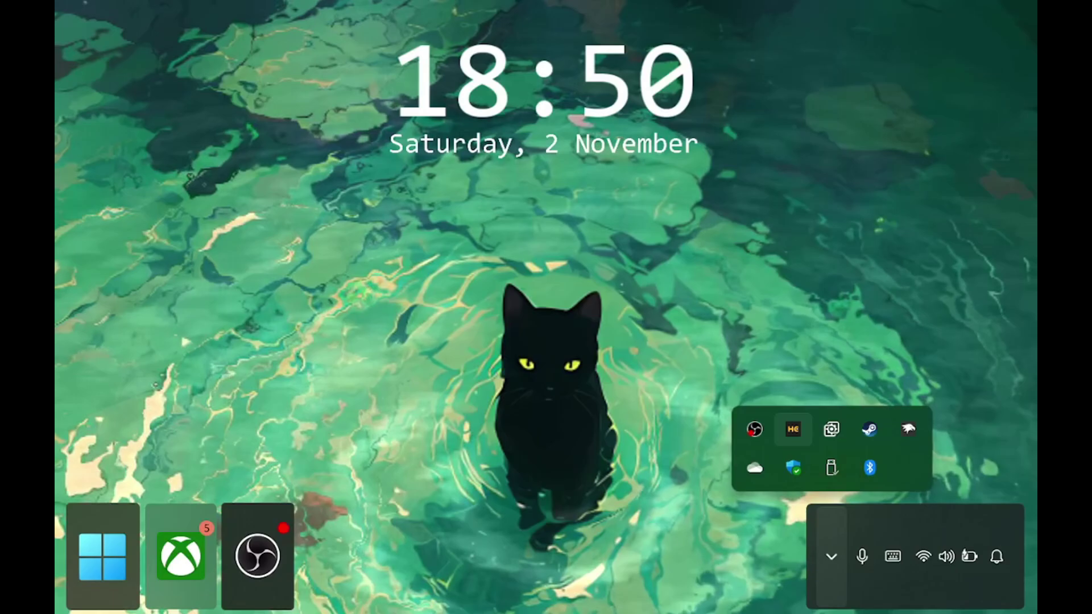
pyautogui.press('Return')
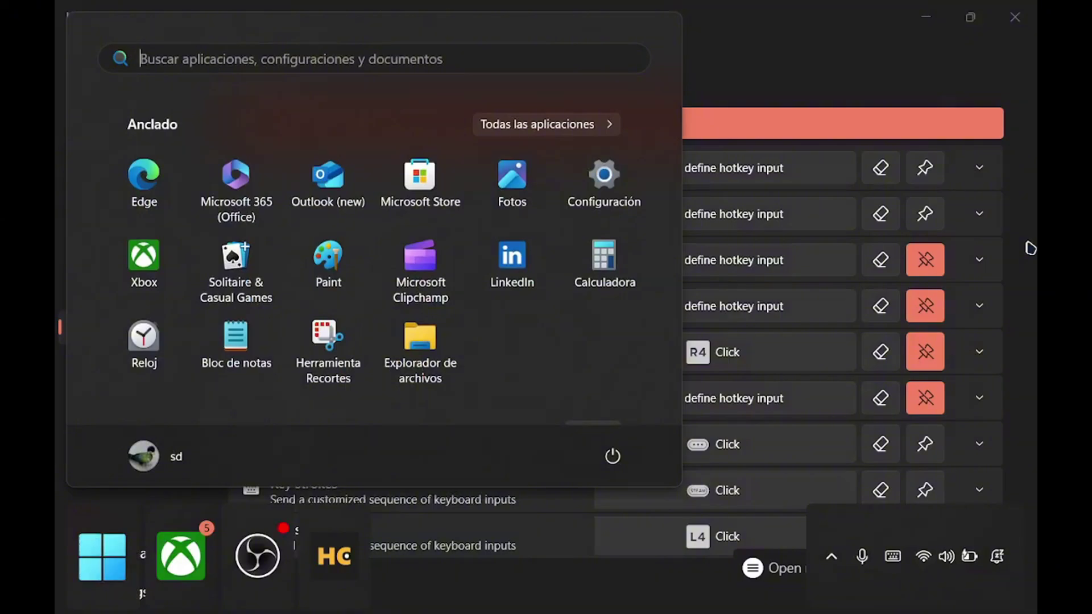
# Step: Open and dismiss Quick Settings, then switch the Start menu to the Search panel
pyautogui.press('super+a')
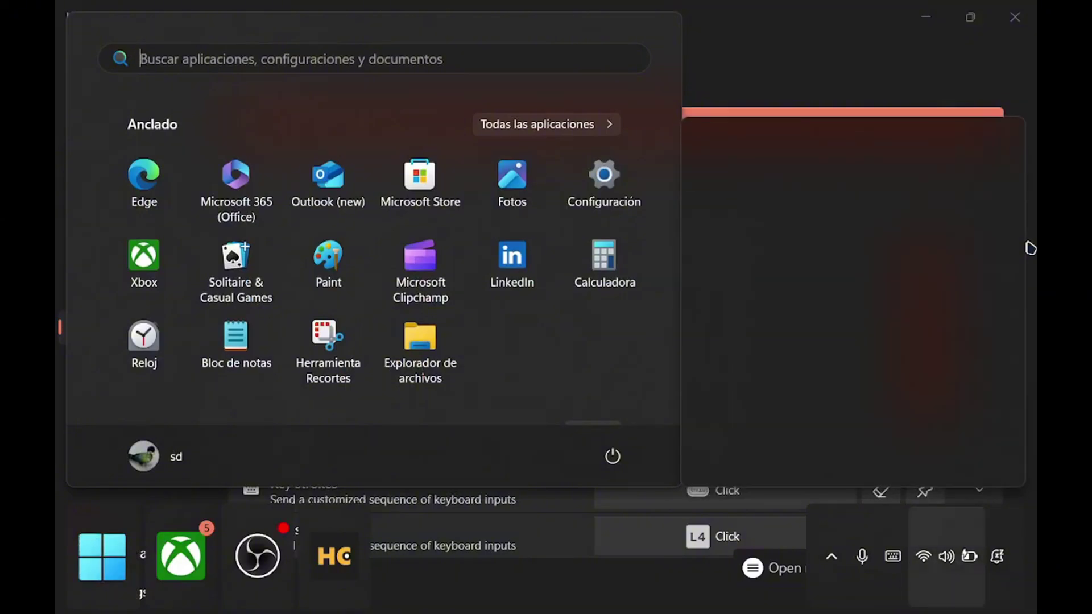
pyautogui.click(813, 83)
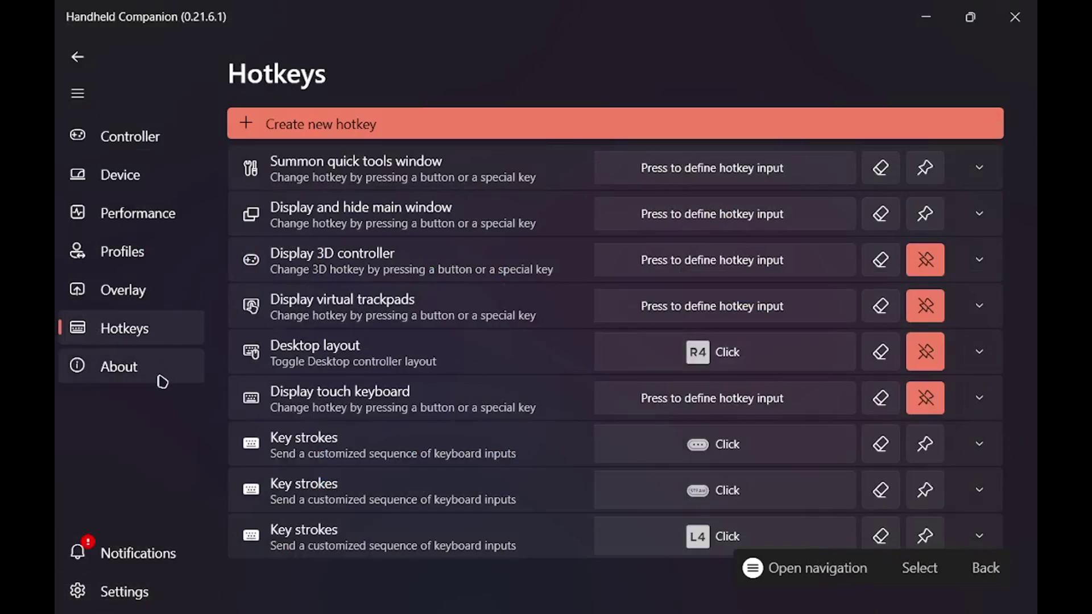
pyautogui.press('super')
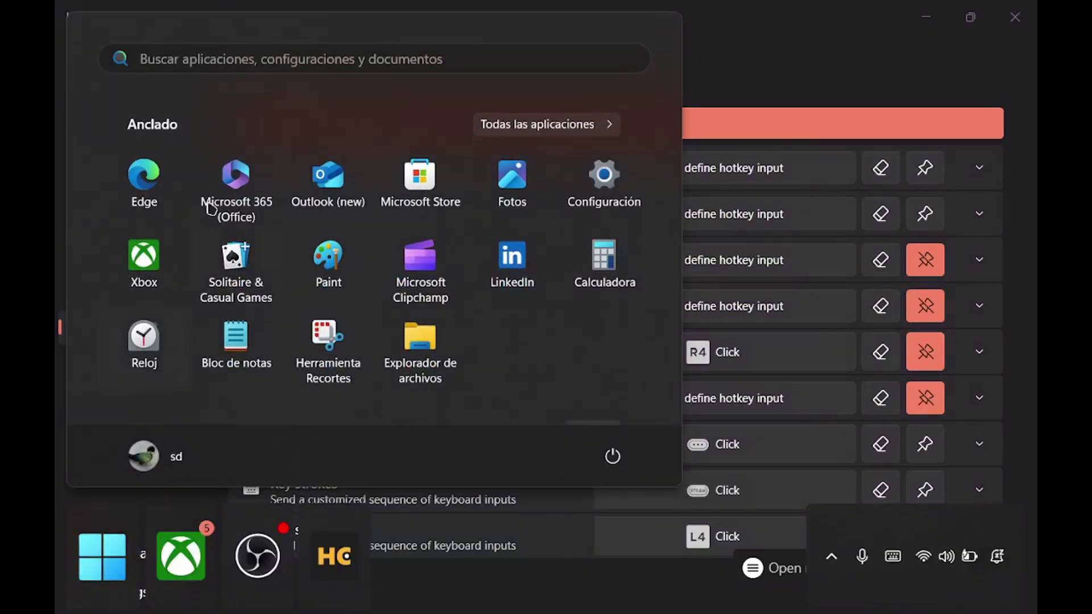
pyautogui.press('Tab')
pyautogui.press('super+s')
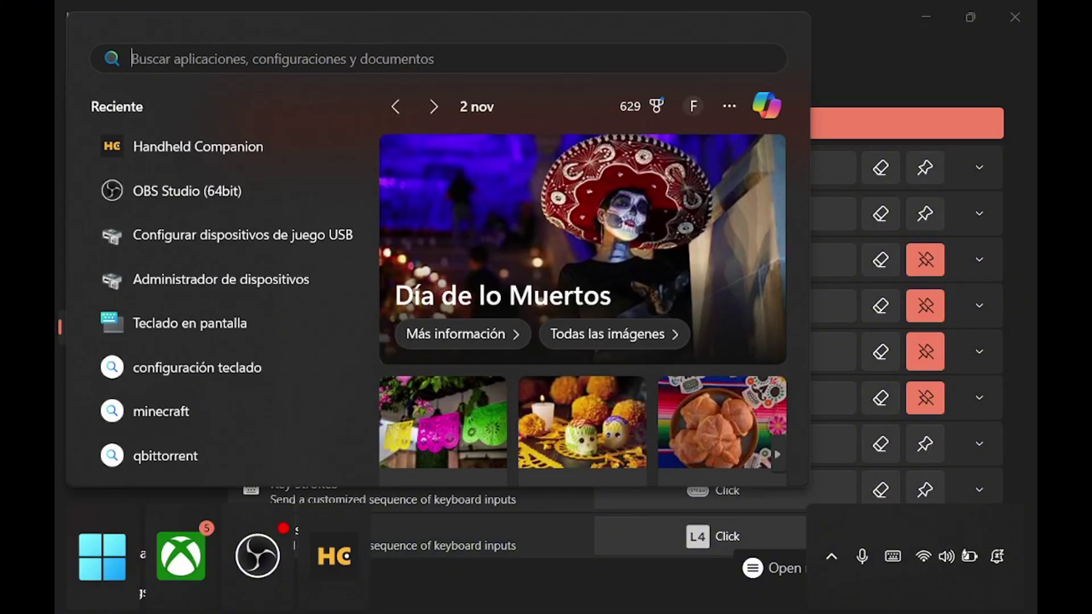
# Step: With the On-Screen Keyboard open, delete the third Key strokes hotkey, then minimize the keyboard
pyautogui.click(190, 323)
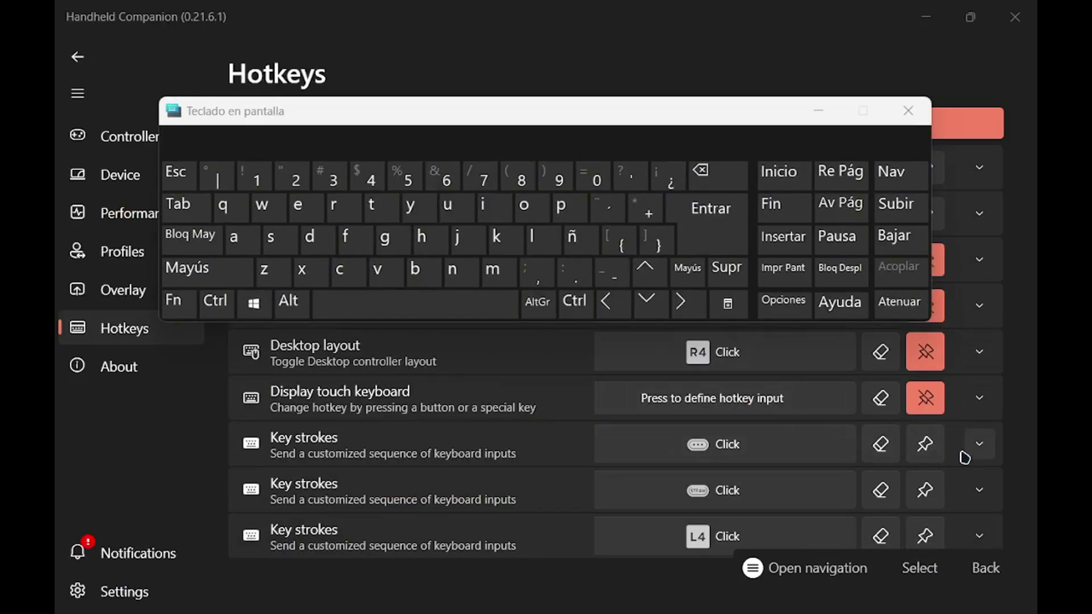
pyautogui.click(975, 446)
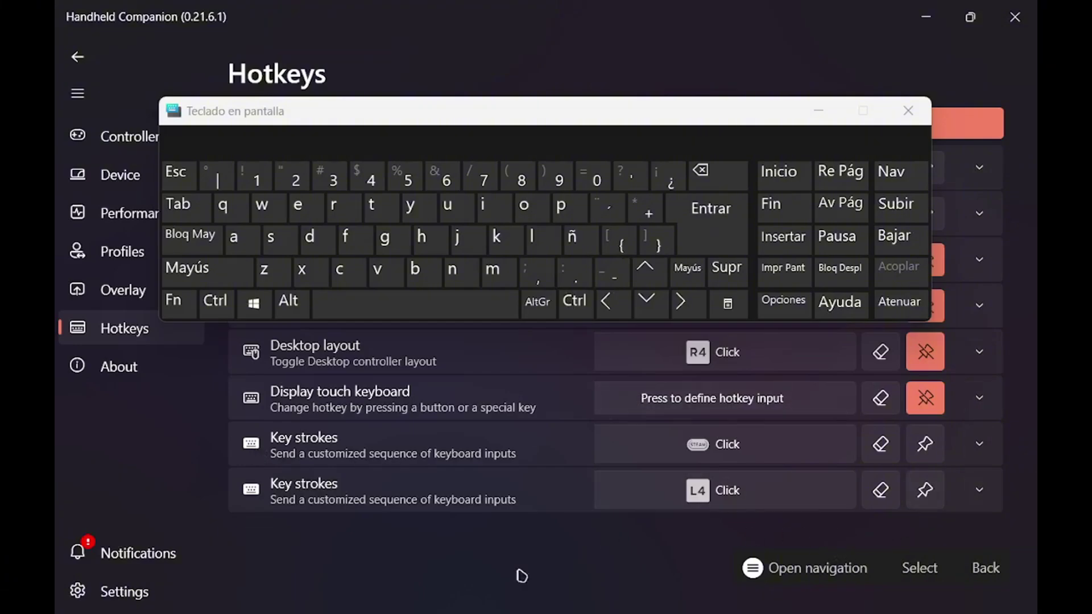
pyautogui.click(818, 109)
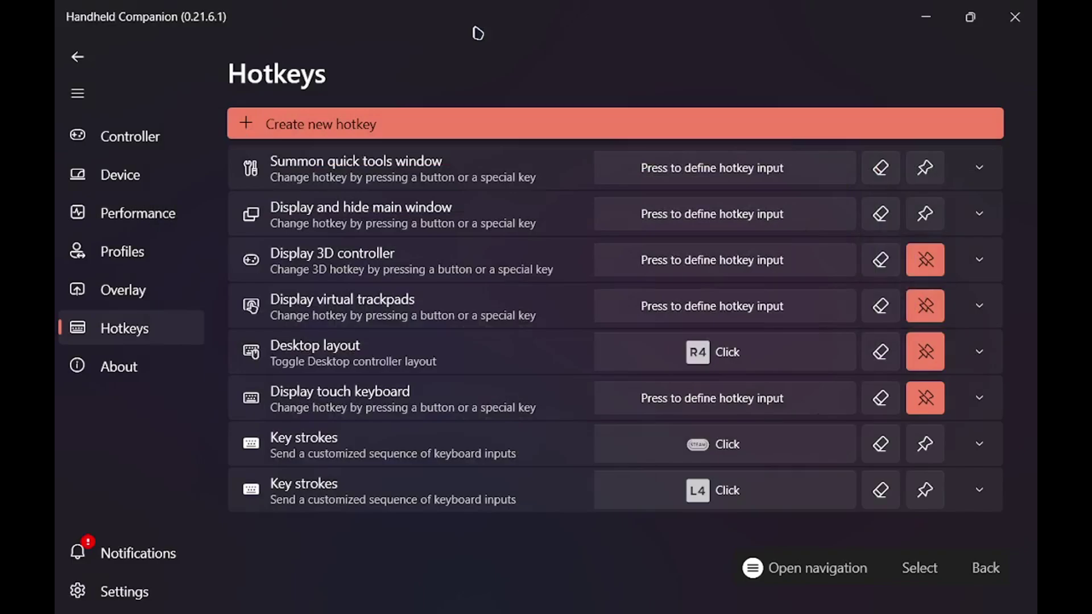
# Step: Create a new empty hotkey and start defining its trigger input
pyautogui.click(286, 117)
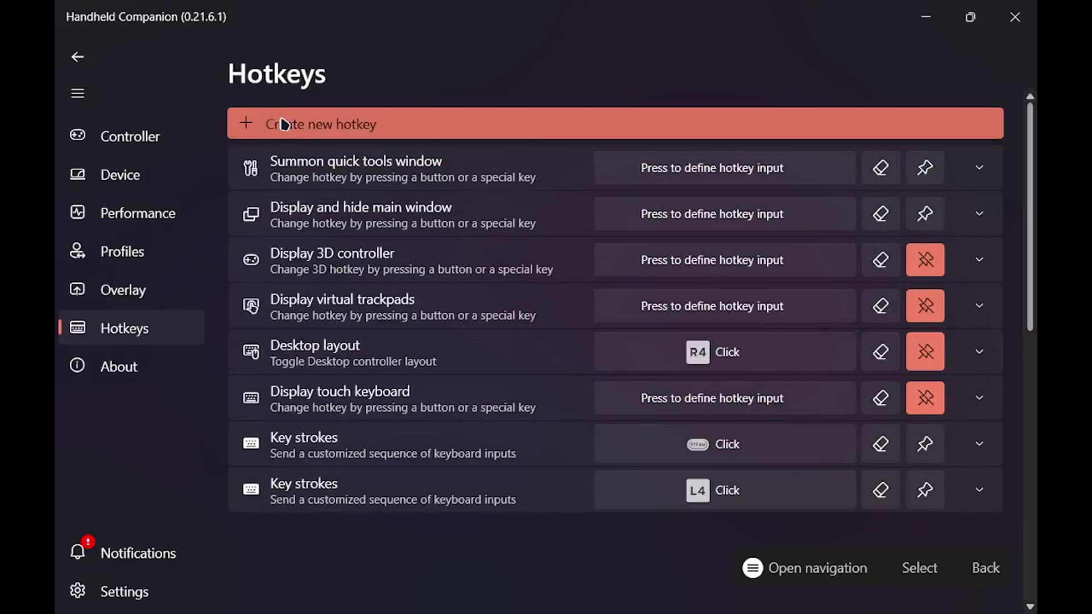
pyautogui.moveTo(1032, 319); pyautogui.dragTo(1032, 523)
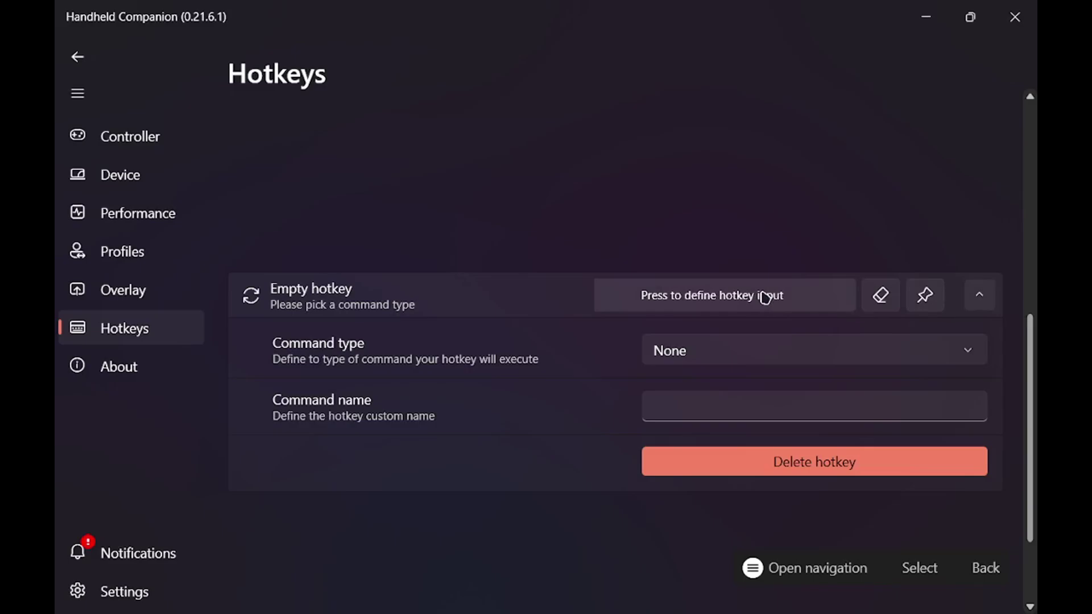
pyautogui.click(689, 301)
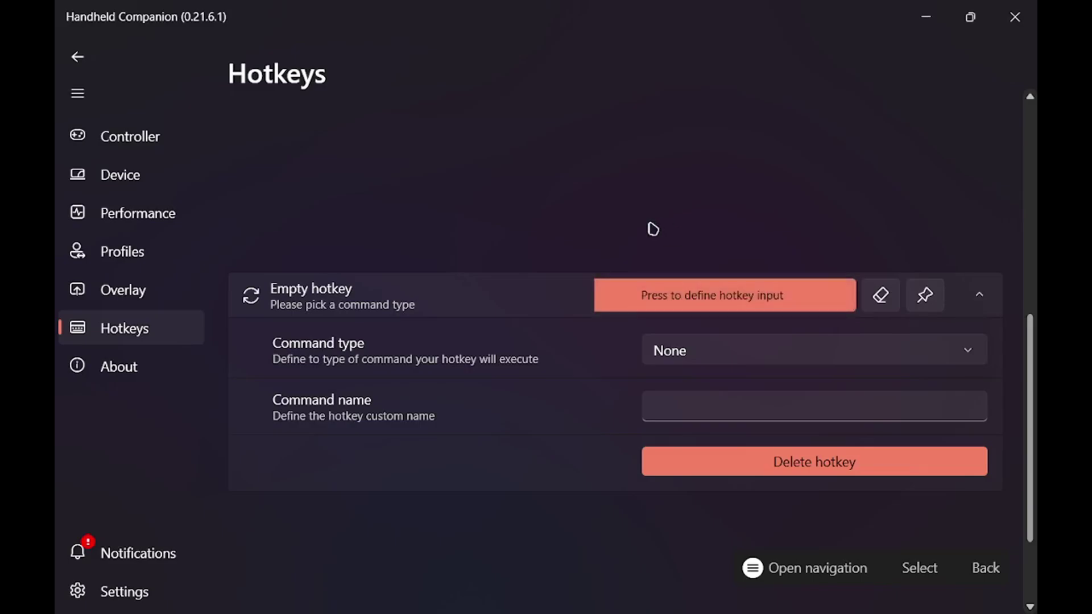
# Step: Assign the new hotkey's trigger button and set its Command type to Key strokes
pyautogui.click(688, 228)
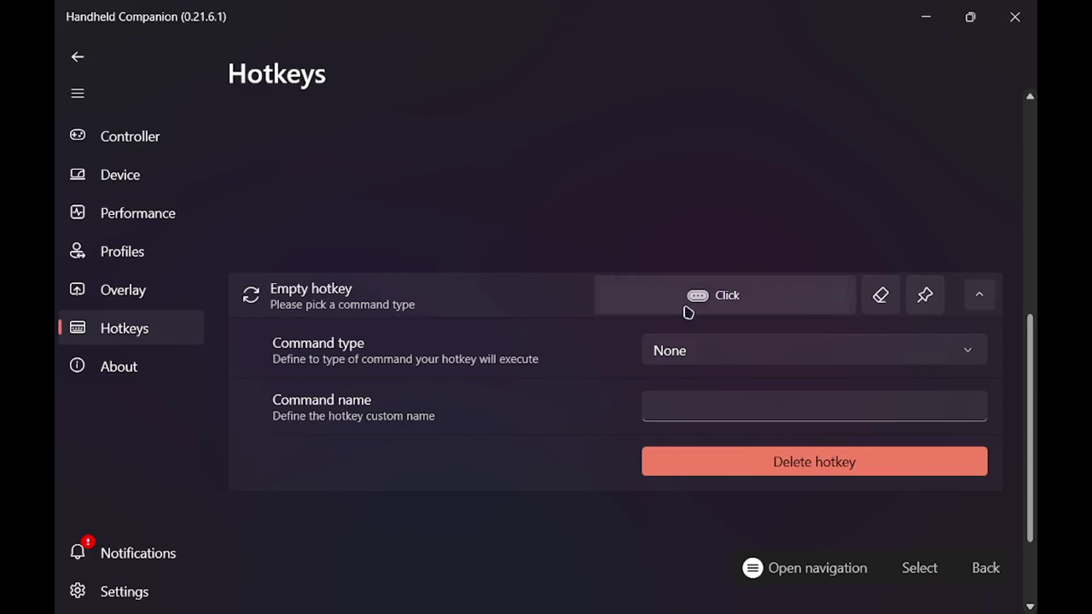
pyautogui.click(697, 352)
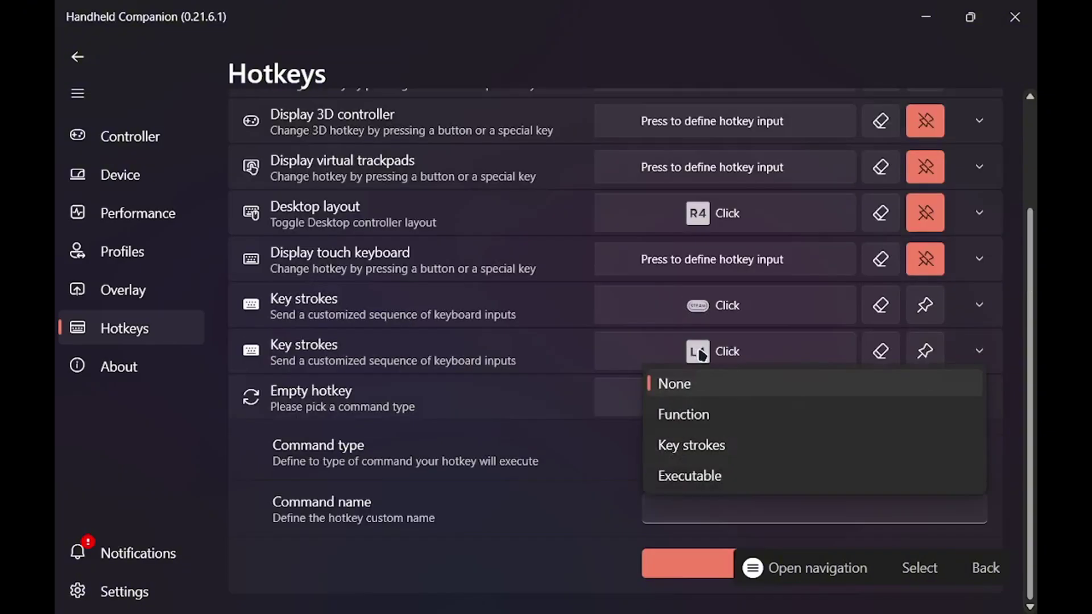
pyautogui.click(699, 445)
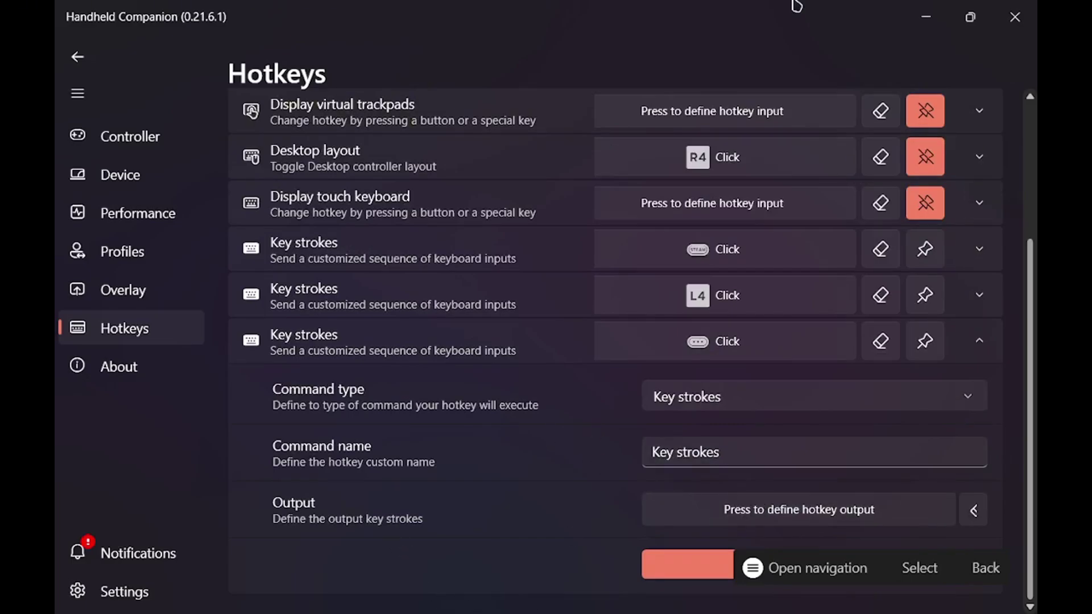
# Step: Record LWin,A as the hotkey's output using the on-screen keyboard, then close the keyboard
pyautogui.click(733, 454)
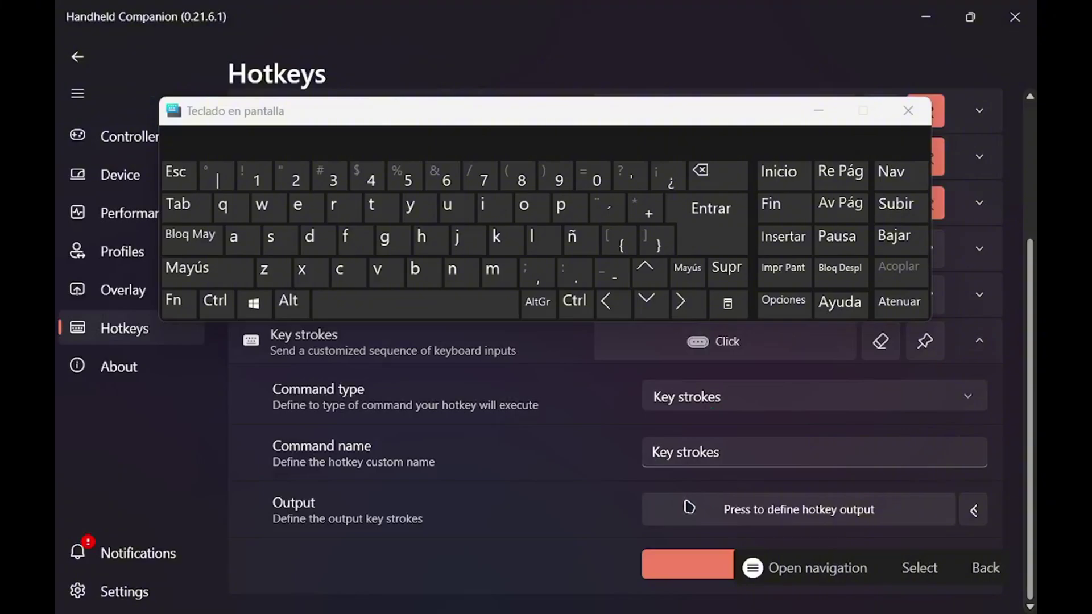
pyautogui.click(690, 506)
pyautogui.click(254, 304)
pyautogui.click(254, 301)
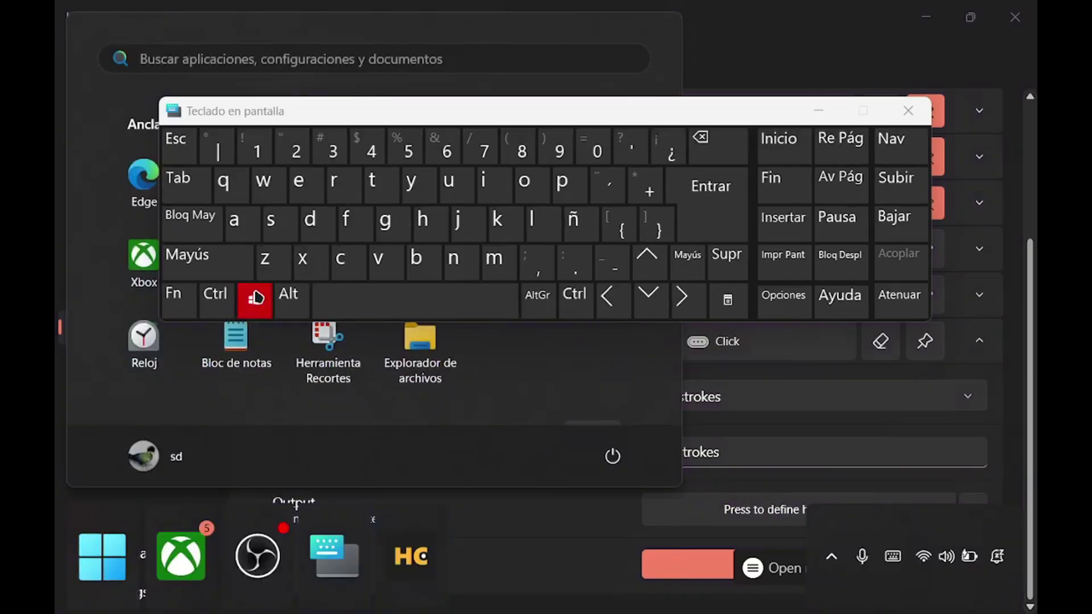
pyautogui.click(254, 298)
pyautogui.click(254, 298)
pyautogui.click(249, 235)
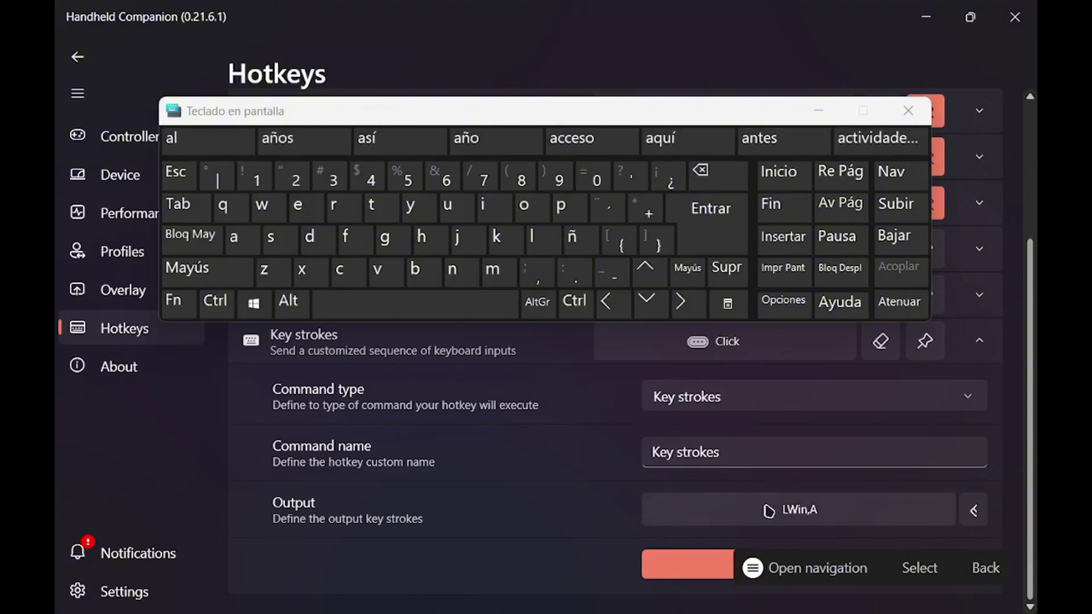
pyautogui.click(818, 111)
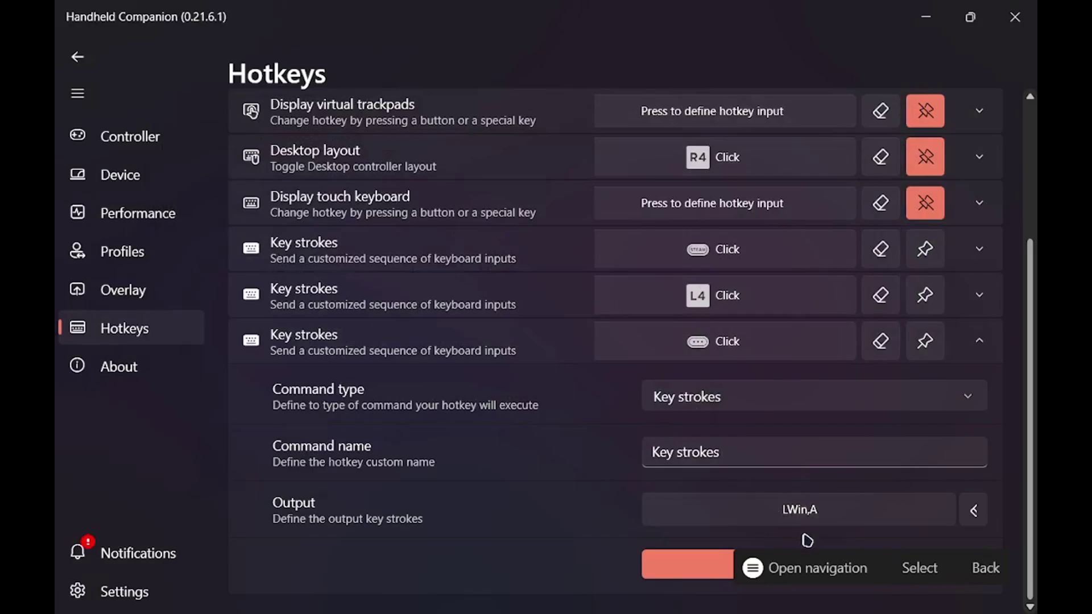
# Step: Test the Win+A action, collapse the new hotkey and expand the first Key strokes hotkey
pyautogui.press('super+a')
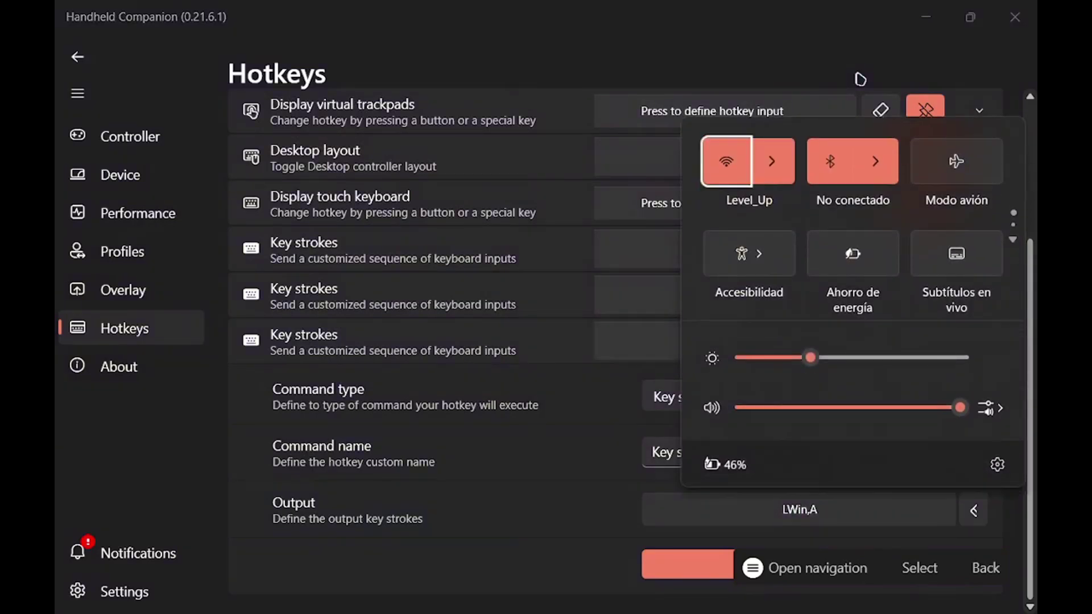
pyautogui.press('super+a')
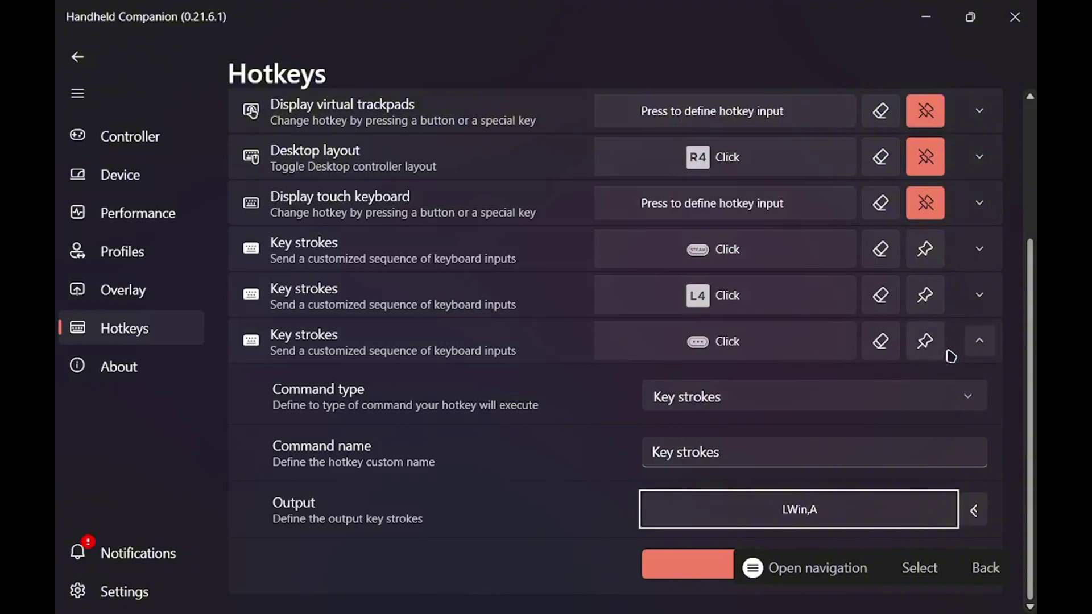
pyautogui.click(970, 348)
pyautogui.click(977, 445)
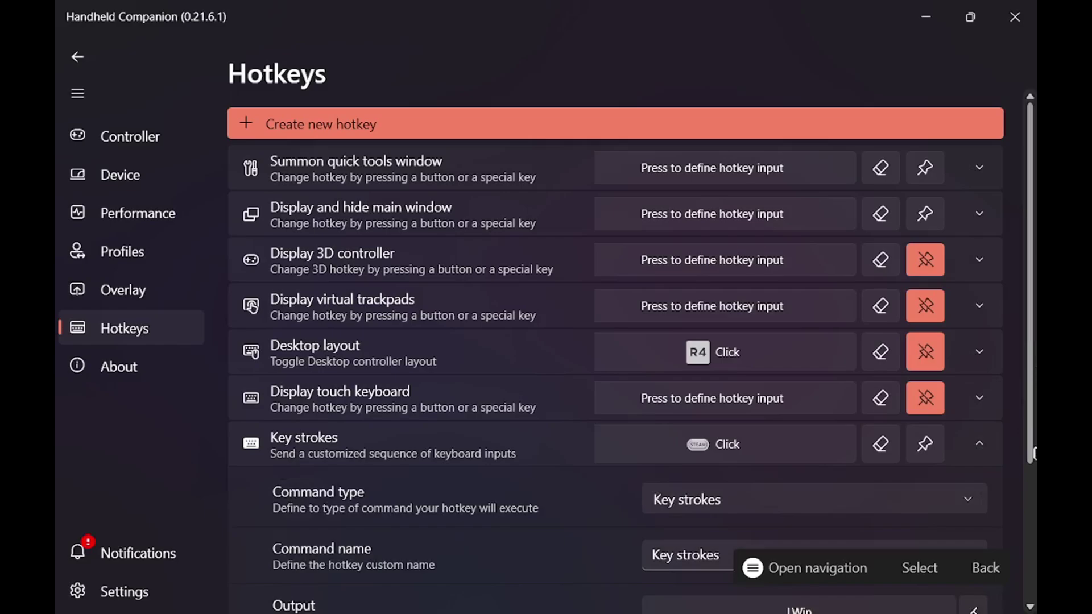
# Step: Collapse the first Key strokes hotkey, show the desktop, and restore Handheld Companion from the tray
pyautogui.scroll(-3, 1032, 454)
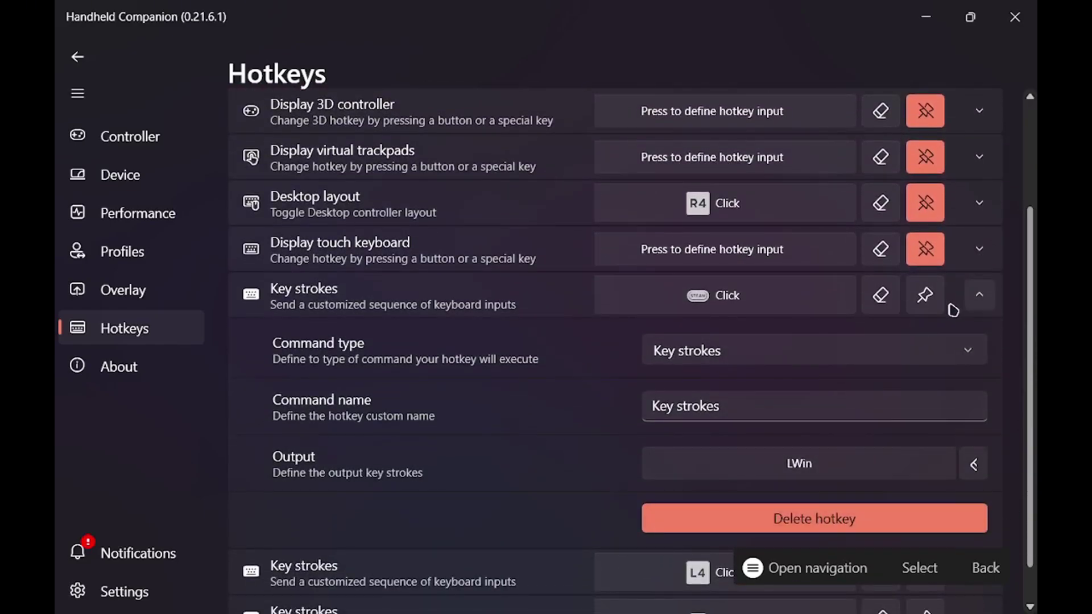
pyautogui.click(955, 309)
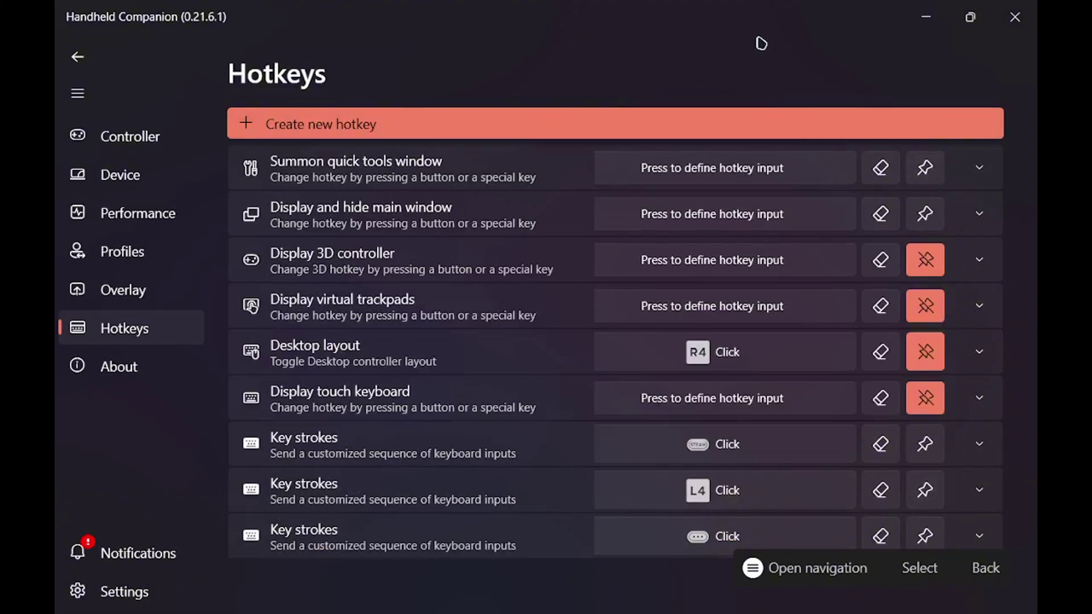
pyautogui.press('super+d')
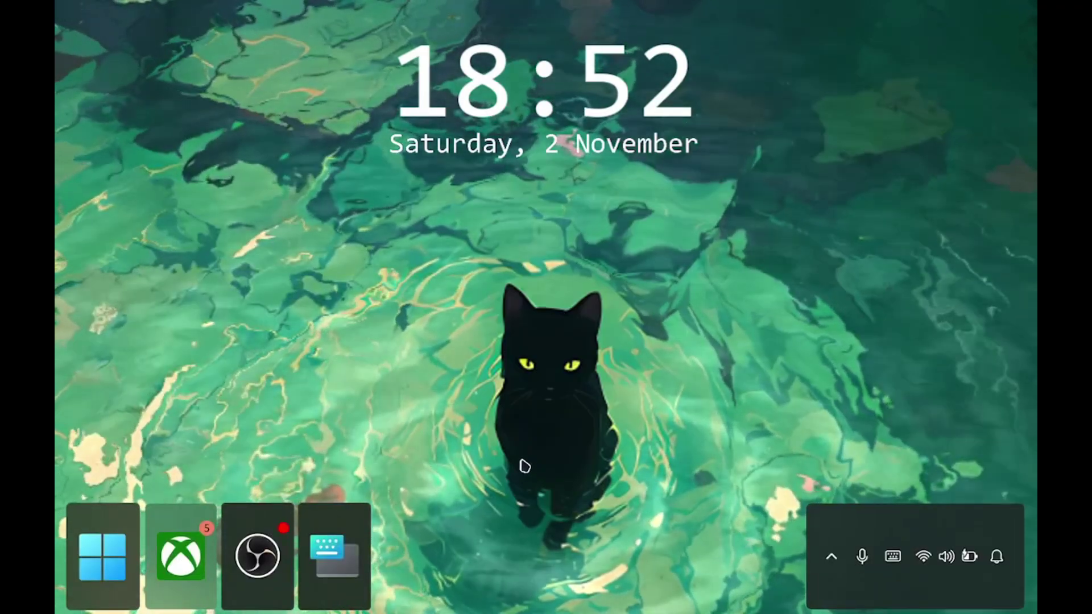
pyautogui.click(831, 556)
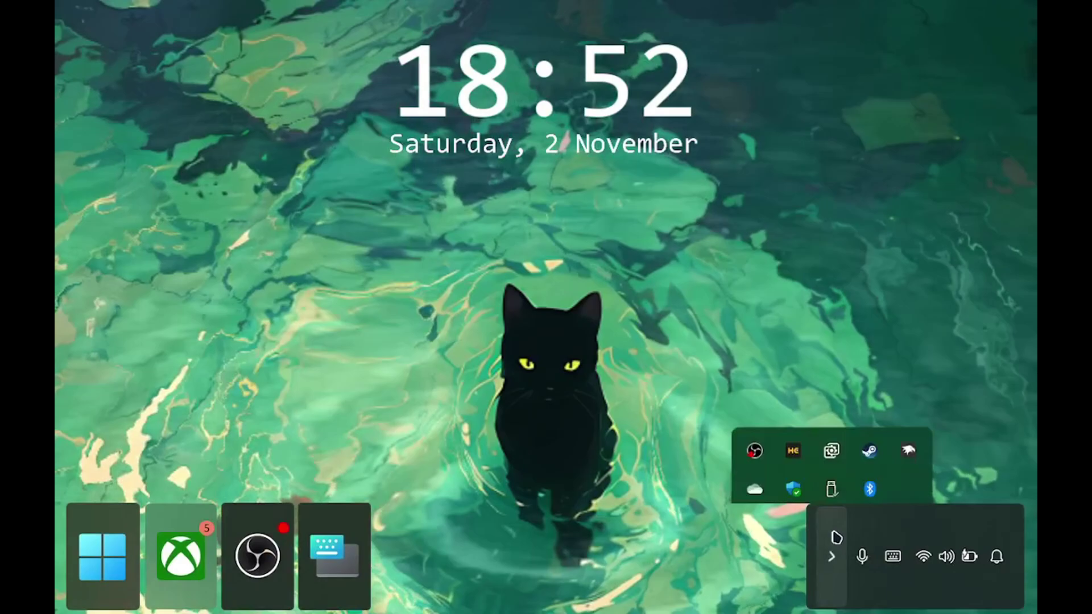
pyautogui.click(793, 430)
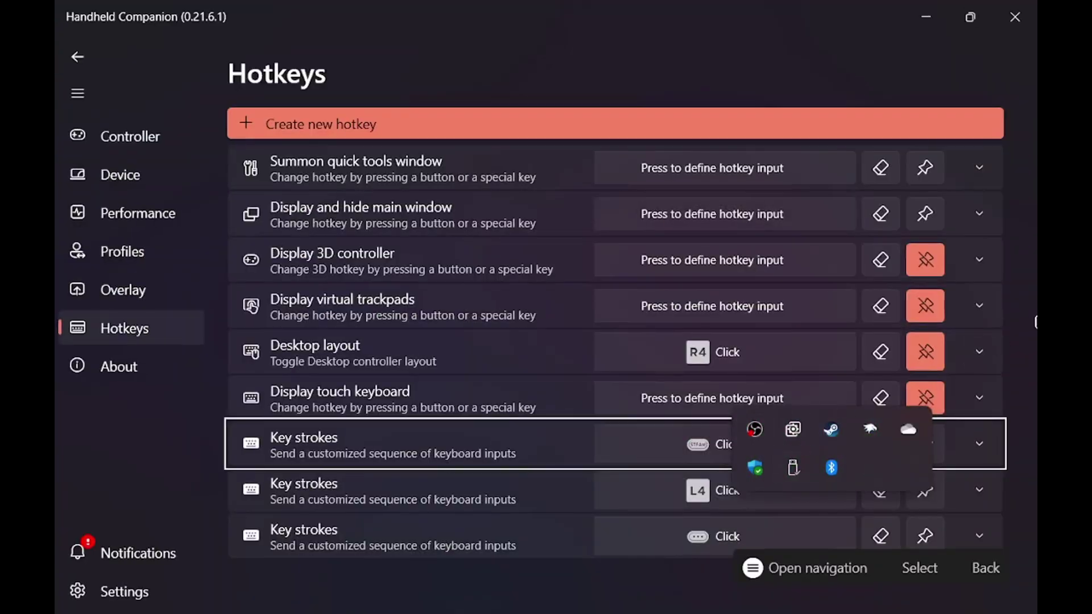
# Step: Expand the second Key strokes hotkey, hide the OBS window, and reopen Handheld Companion
pyautogui.click(979, 490)
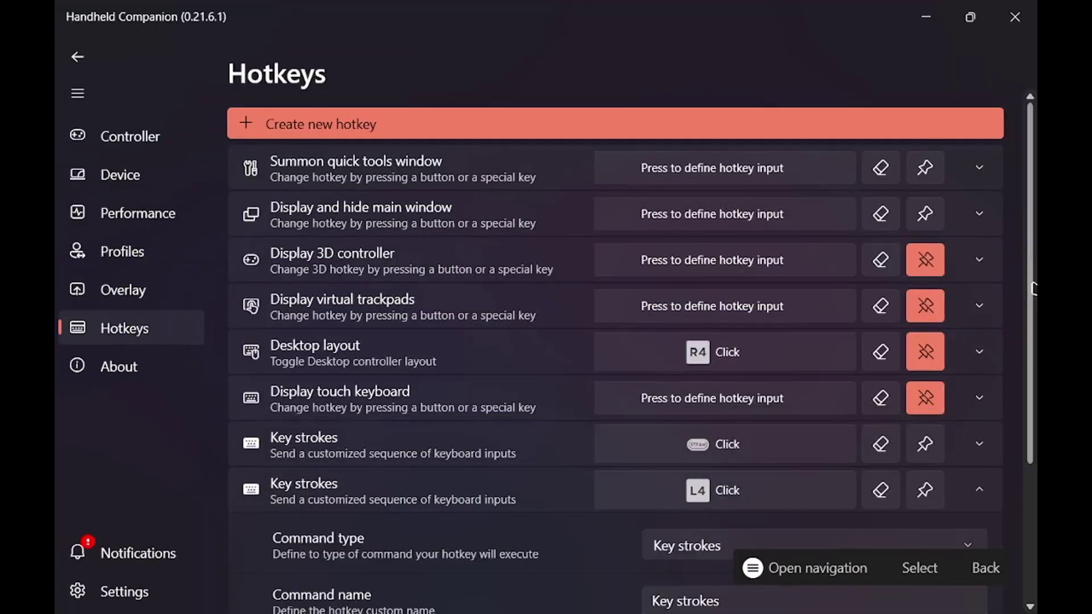
pyautogui.scroll(-3, 1033, 405)
pyautogui.scroll(-1, 1033, 406)
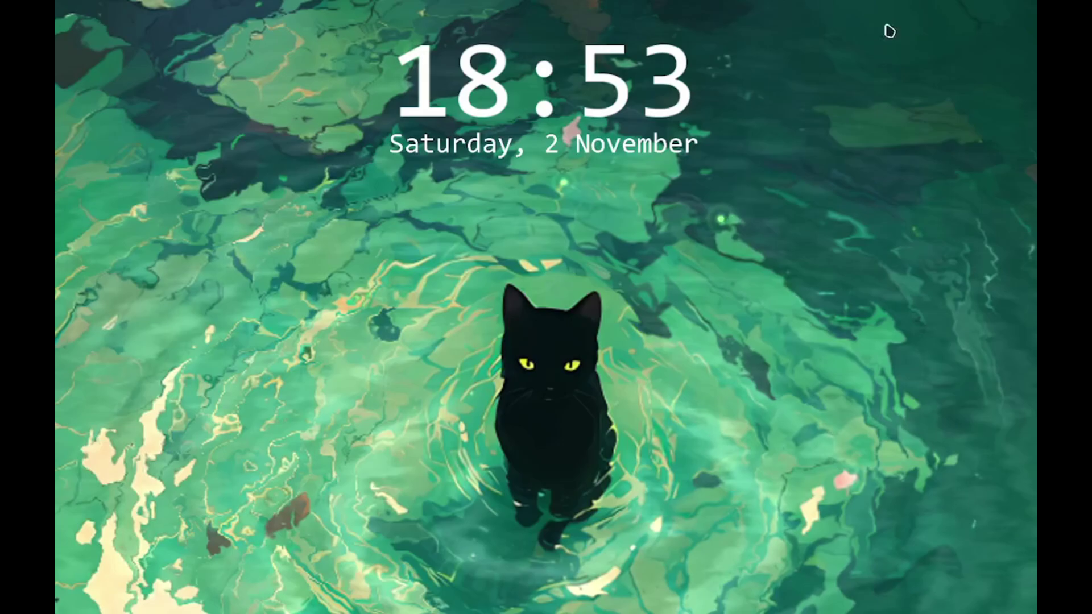
pyautogui.press('super+m')
pyautogui.press('super+shift+m')
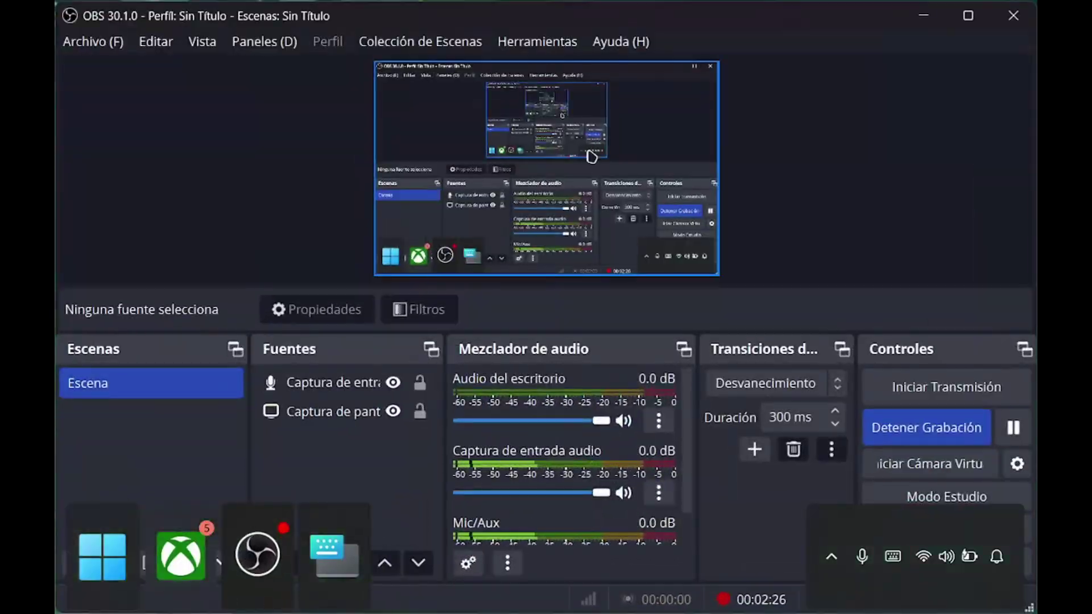
pyautogui.press('super+m')
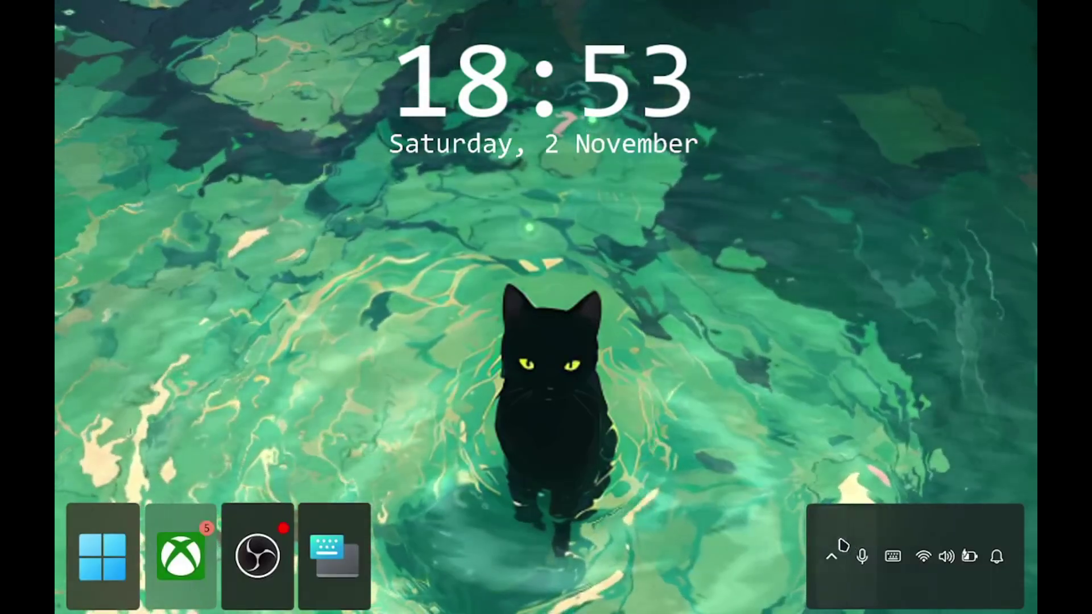
pyautogui.click(839, 549)
pyautogui.click(800, 448)
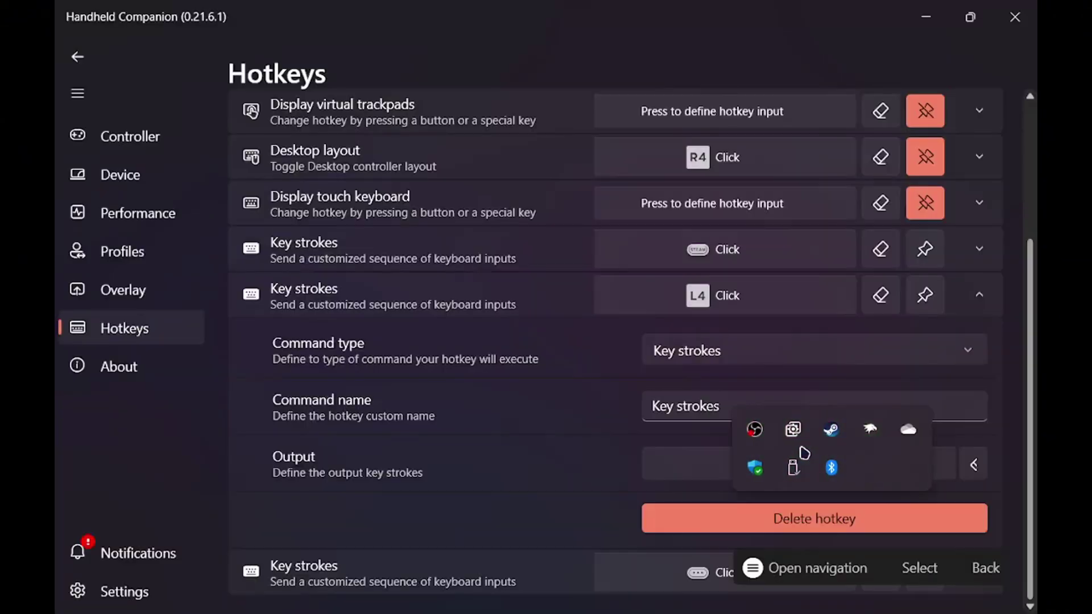
# Step: Expand the Empty hotkey row to show its Command type and name fields
pyautogui.moveTo(1032, 365); pyautogui.dragTo(1035, 440)
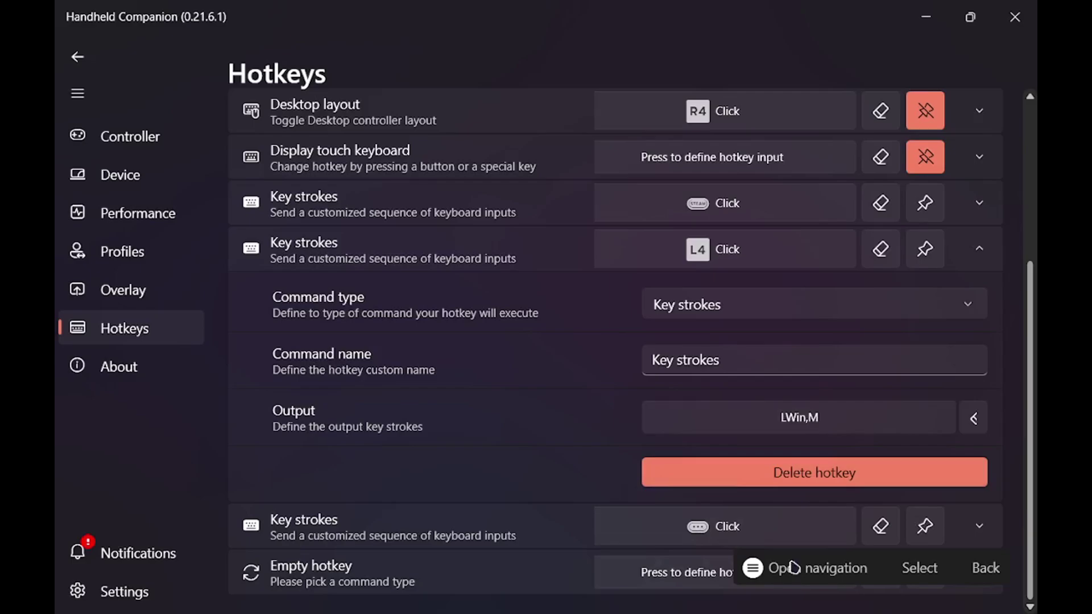
pyautogui.click(582, 563)
pyautogui.moveTo(1032, 355); pyautogui.dragTo(1035, 494)
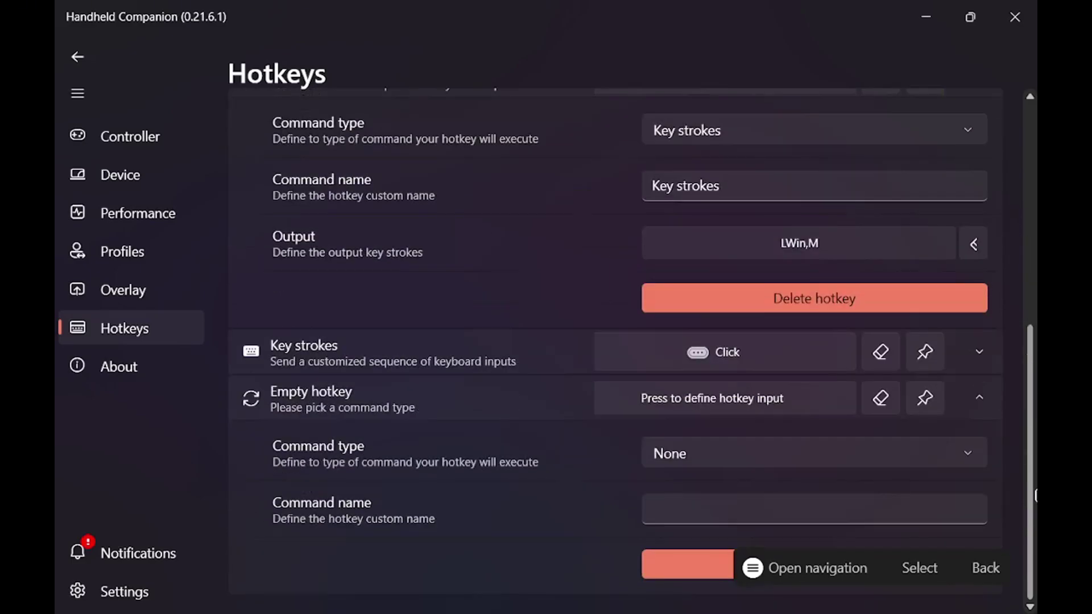
# Step: Set the empty hotkey's Command type to Function, keeping Summon quick tools window
pyautogui.click(685, 453)
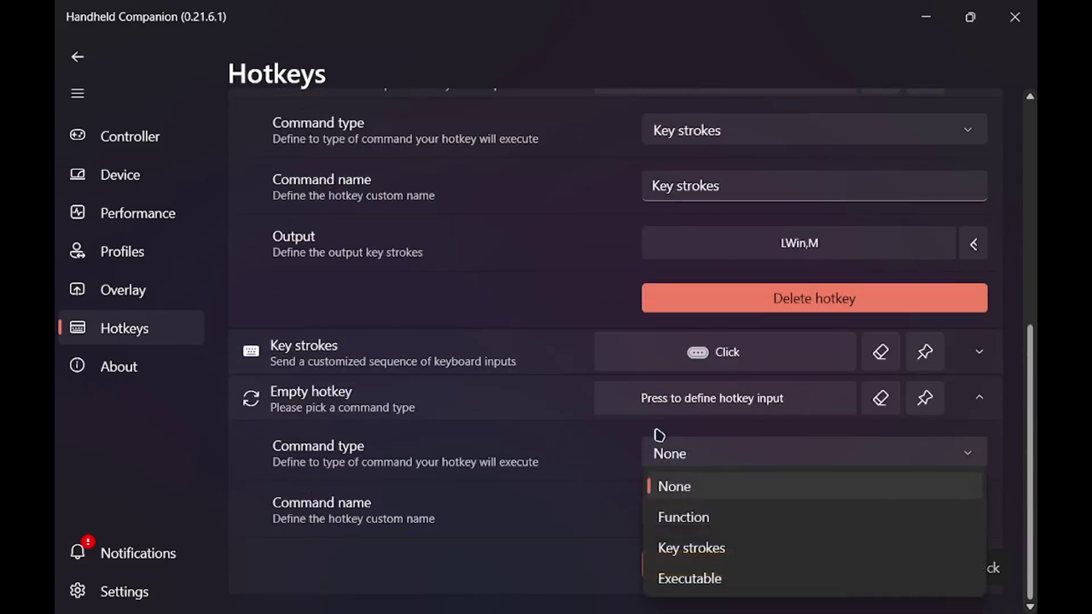
pyautogui.click(715, 522)
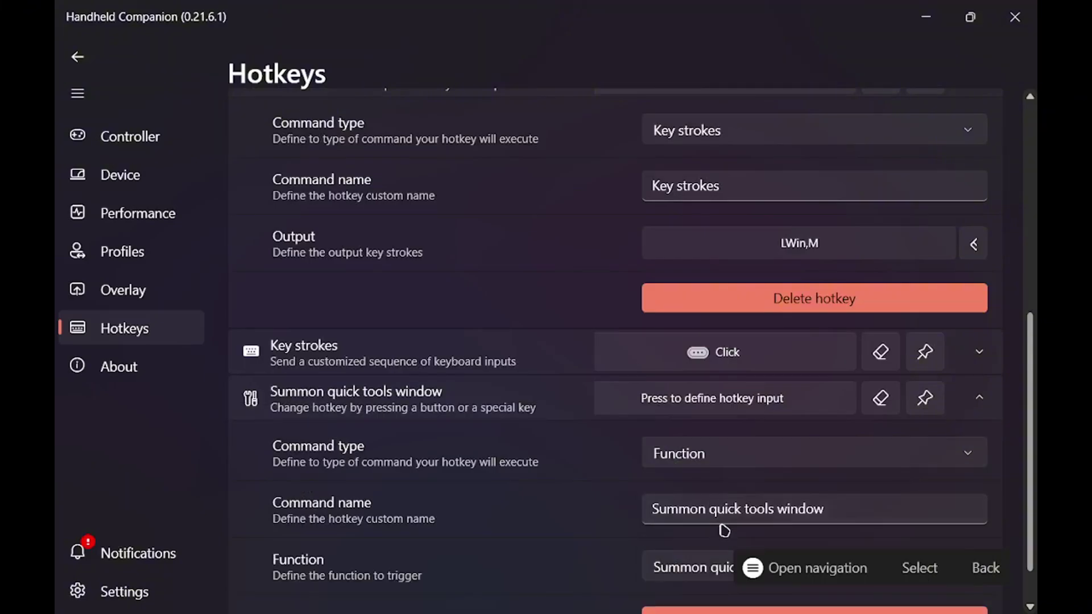
pyautogui.scroll(-1, 890, 490)
pyautogui.click(853, 509)
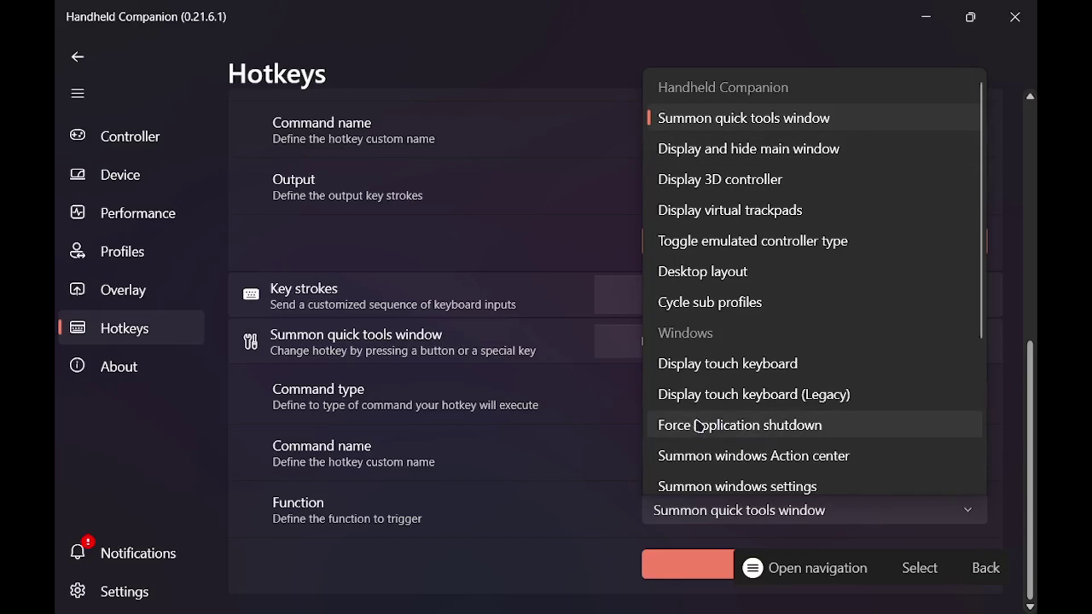
pyautogui.click(580, 399)
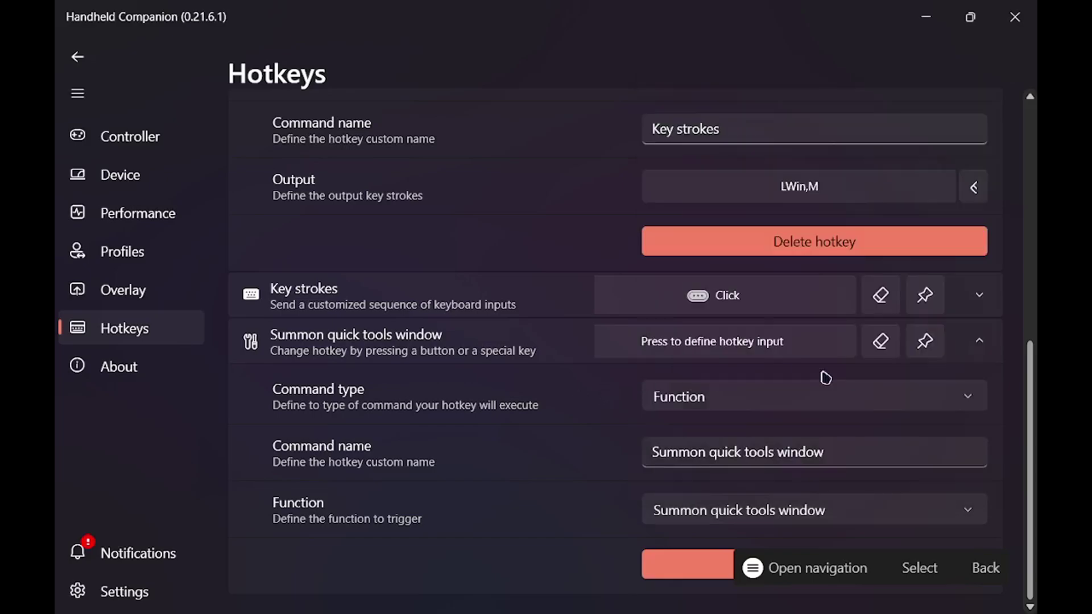
pyautogui.click(978, 348)
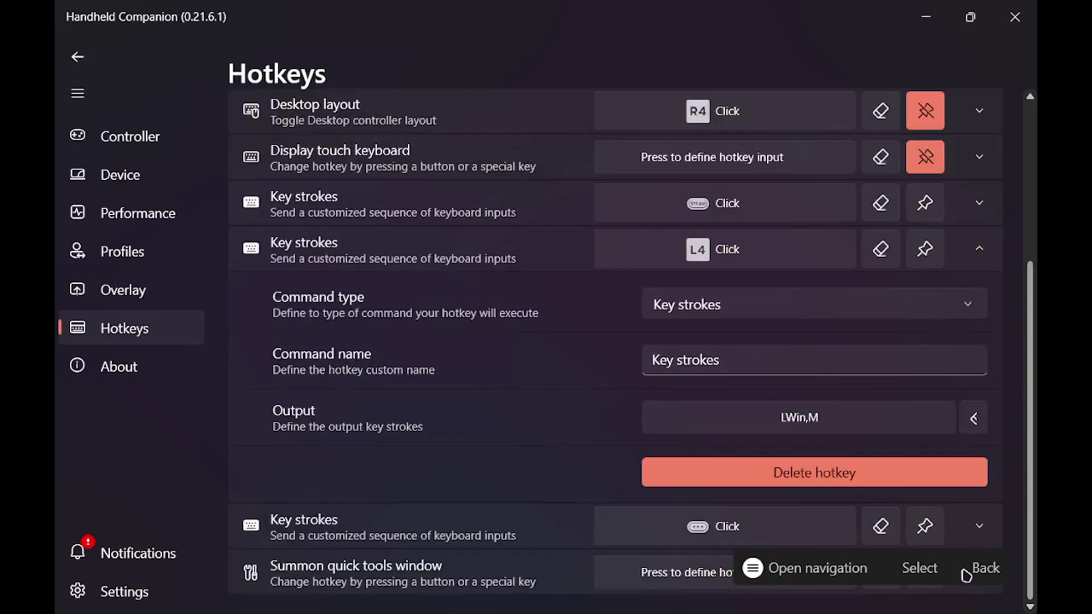
pyautogui.press('space')
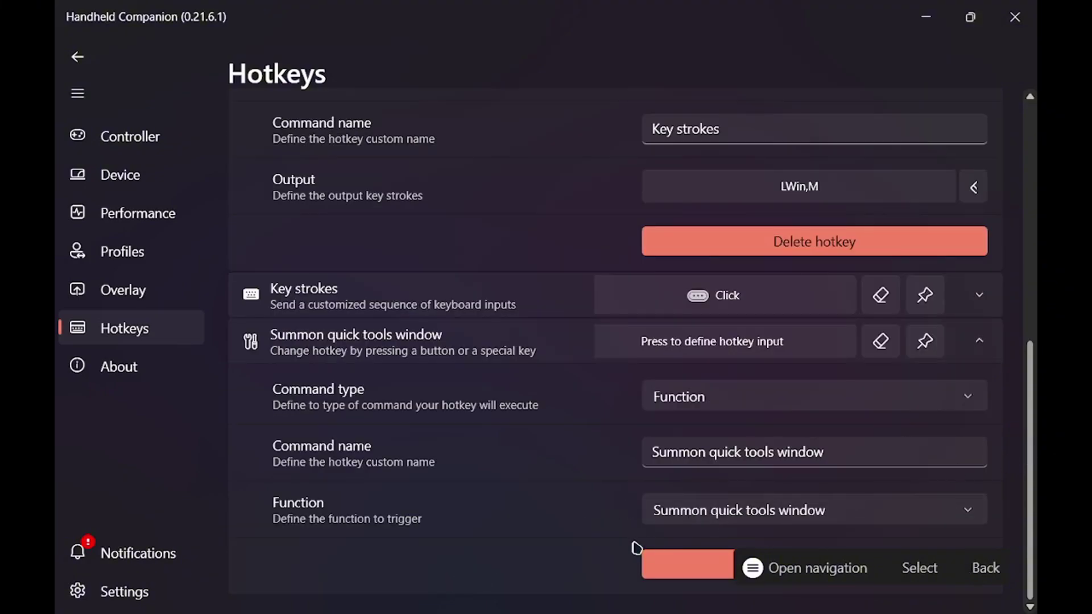
pyautogui.click(674, 569)
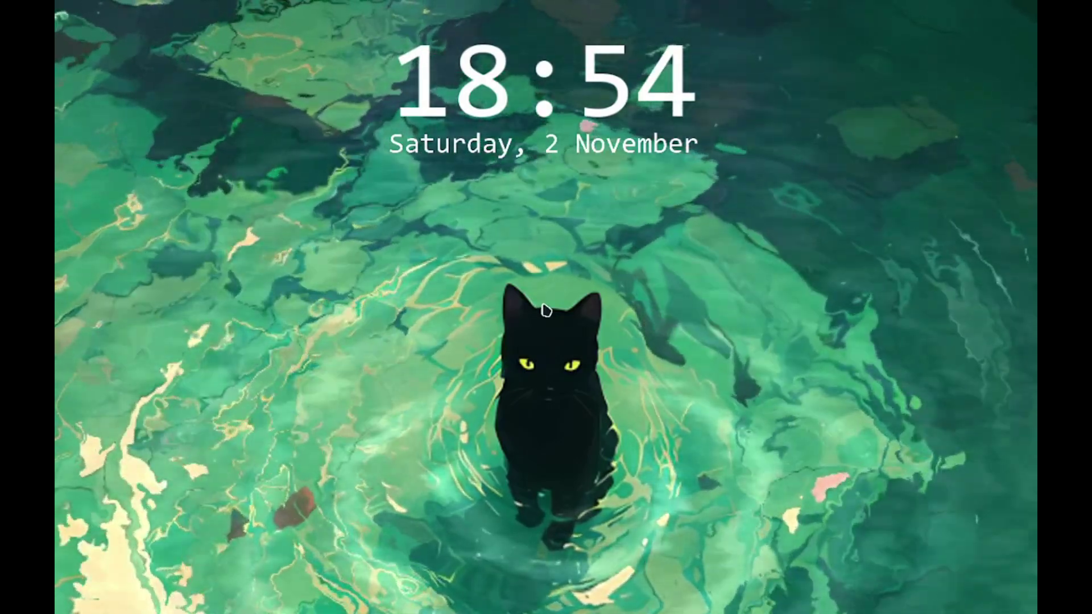
pyautogui.press('super')
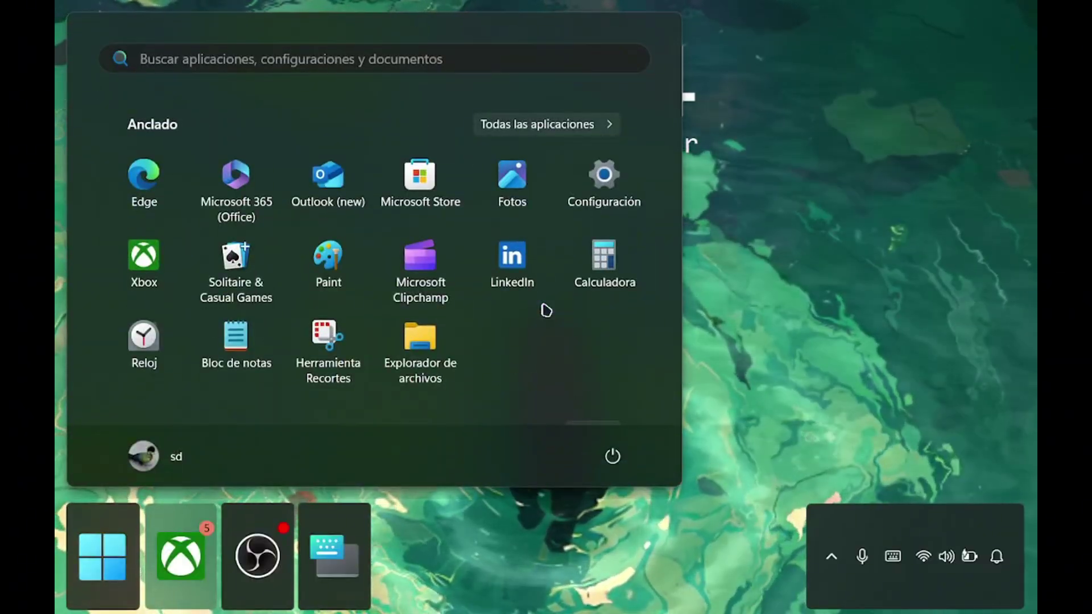
pyautogui.press('super')
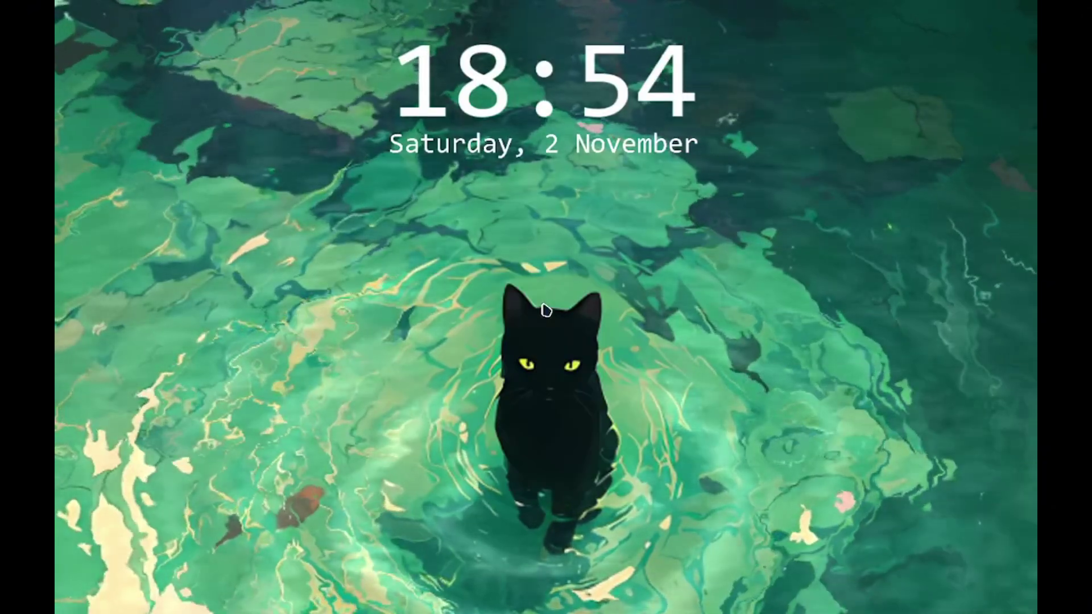
pyautogui.press('super+a')
pyautogui.press('Escape')
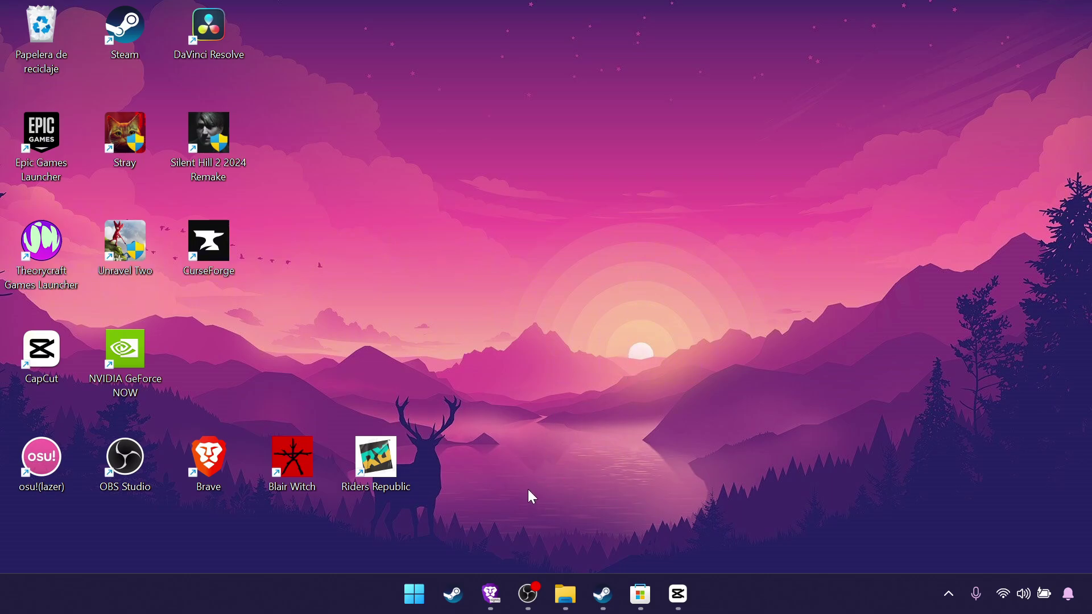
# Step: Minimize the Descargas window and tick Ocultar automáticamente la barra de tareas in taskbar settings
pyautogui.click(563, 602)
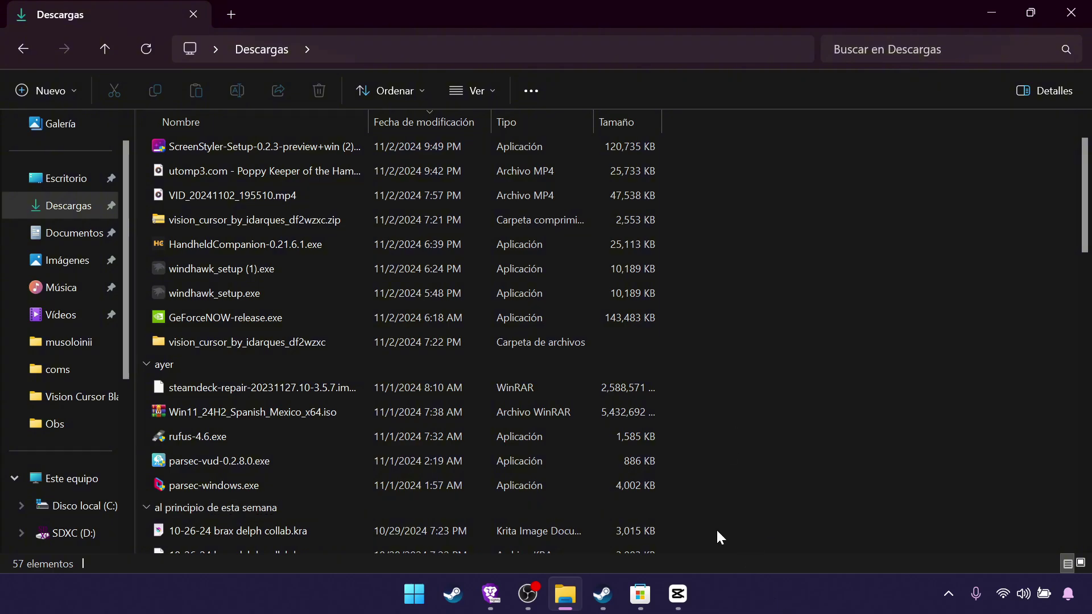
pyautogui.click(992, 13)
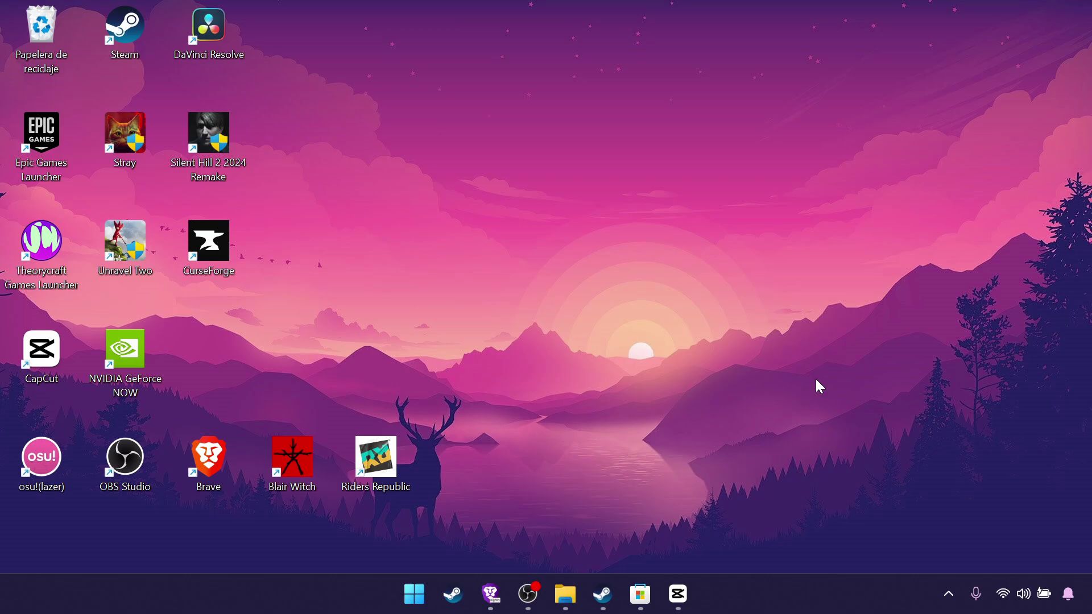
pyautogui.rightClick(745, 612)
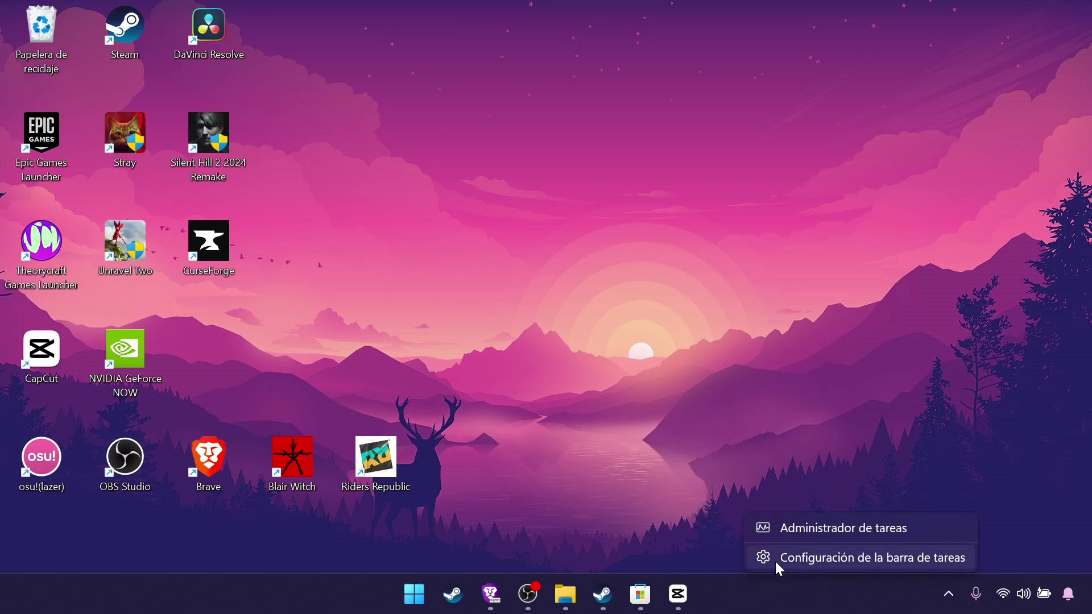
pyautogui.click(783, 558)
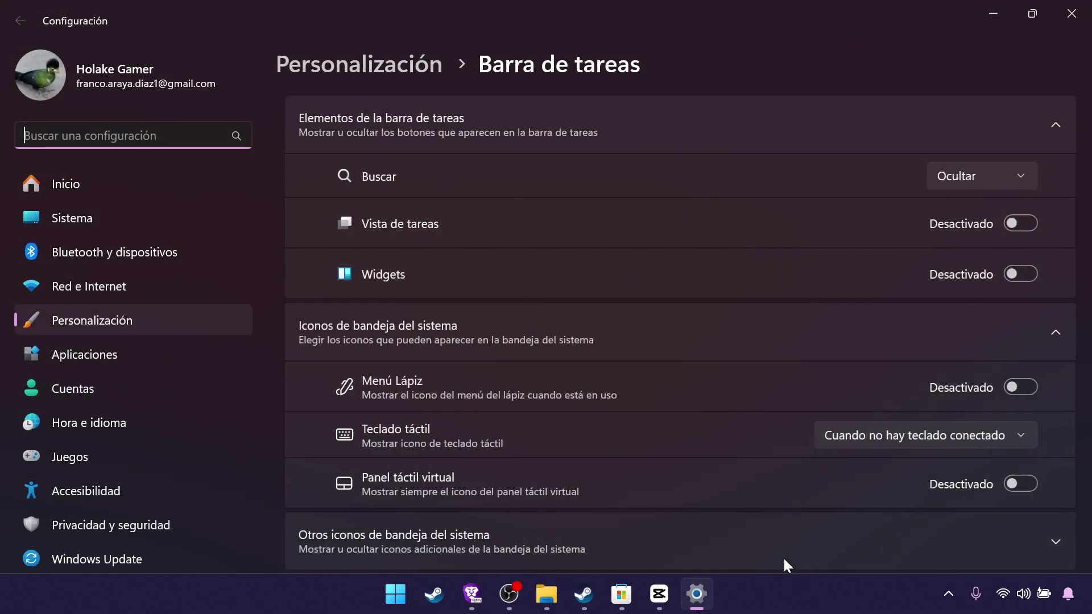
pyautogui.scroll(-3, 492, 396)
pyautogui.click(421, 455)
pyautogui.scroll(-4, 466, 350)
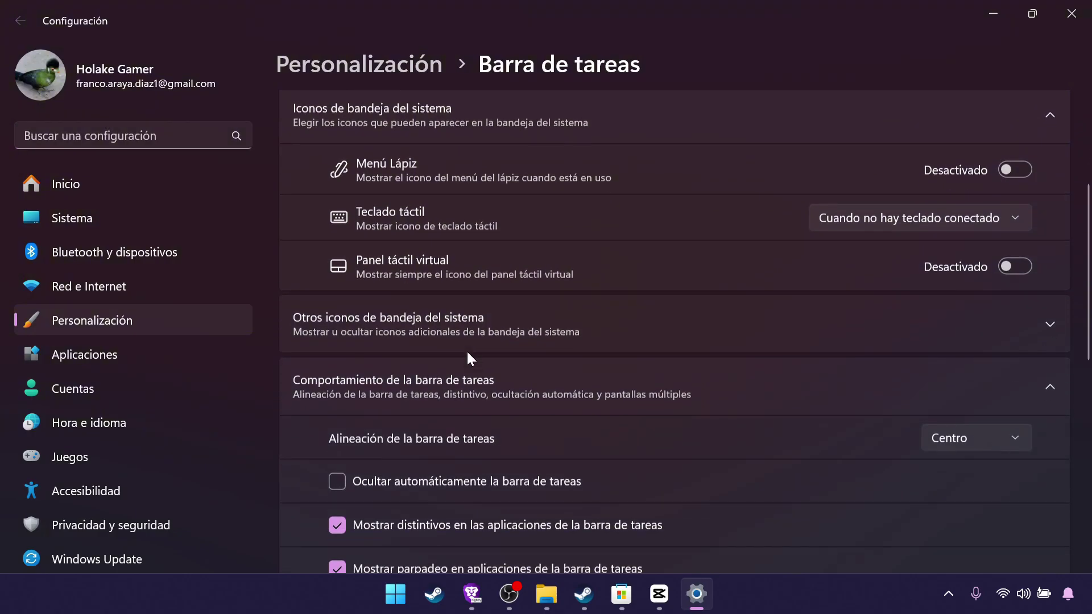
pyautogui.click(336, 332)
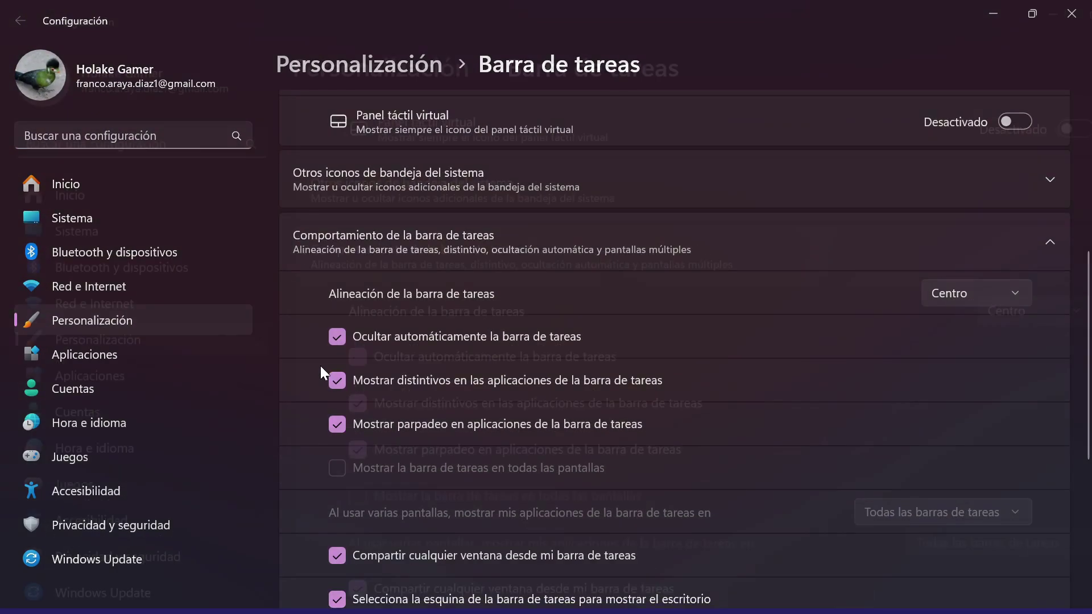
# Step: Minimize Settings and check the auto-hidden taskbar on the desktop
pyautogui.click(991, 13)
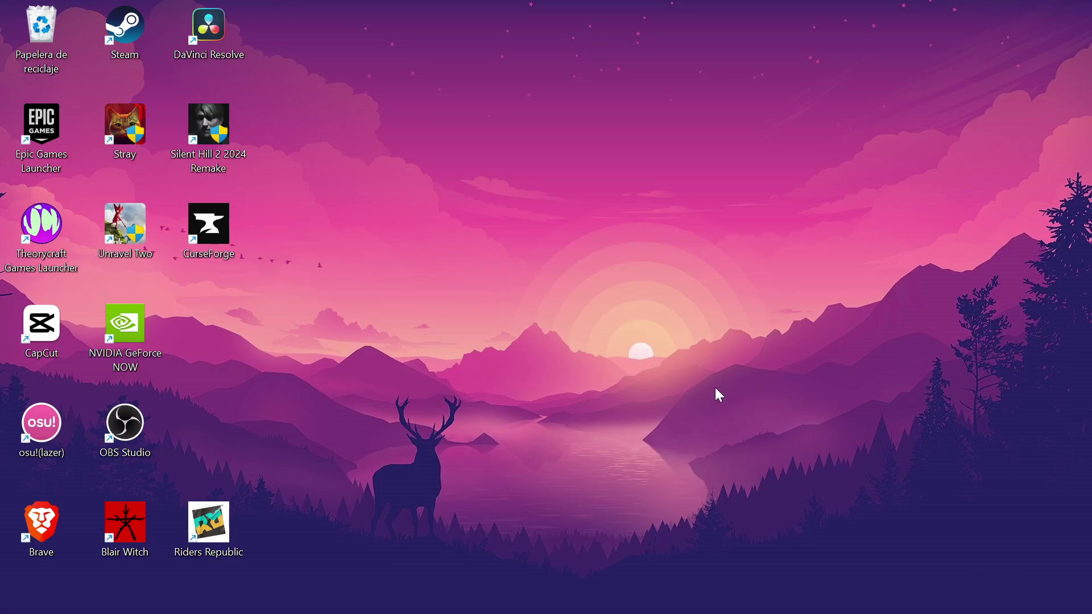
pyautogui.press('super')
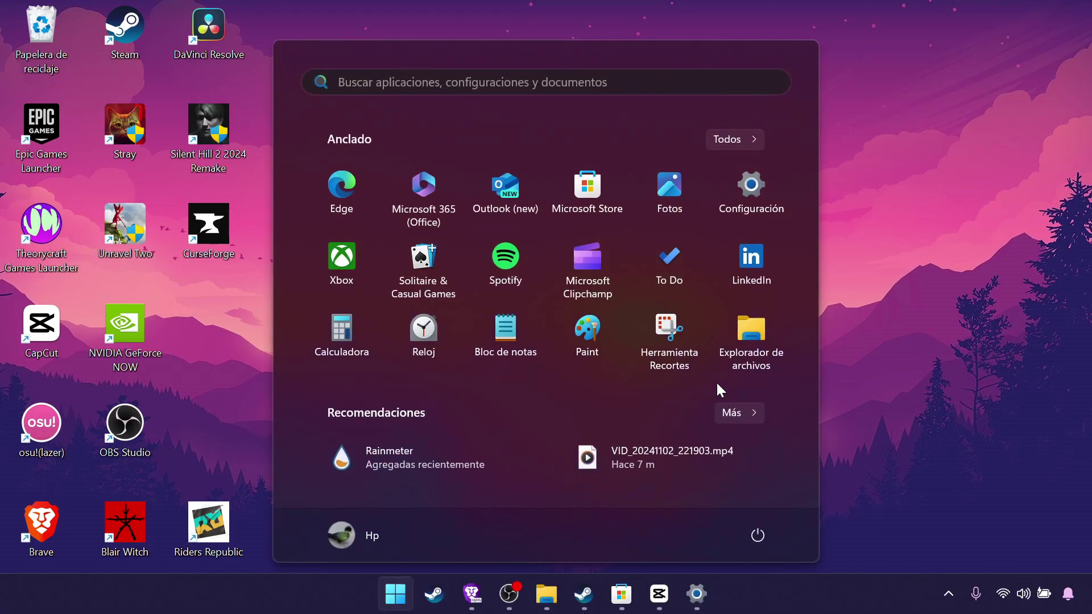
pyautogui.click(903, 328)
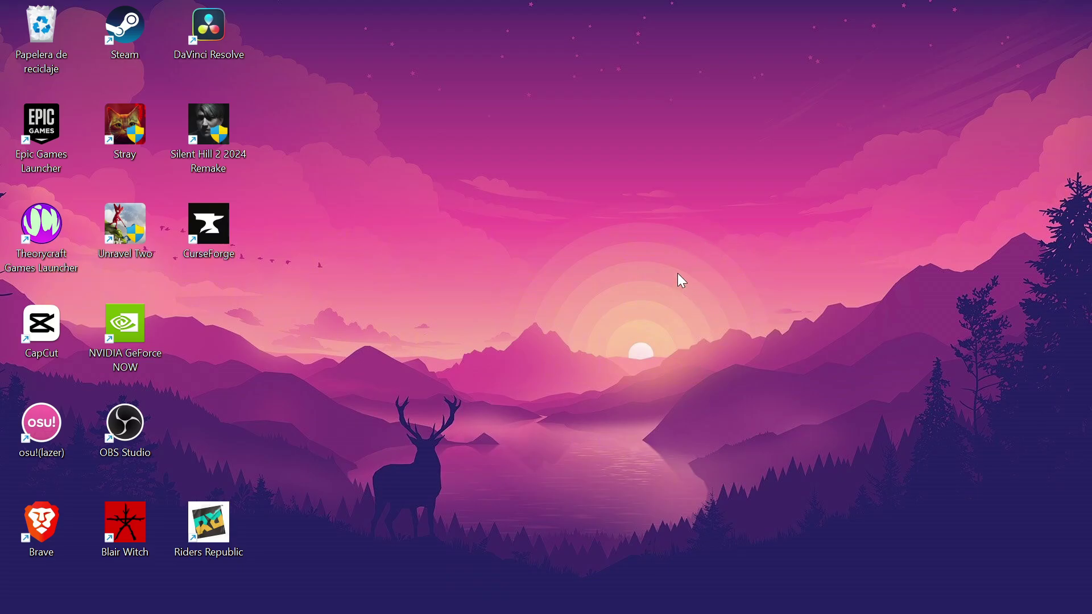
pyautogui.moveTo(680, 613)
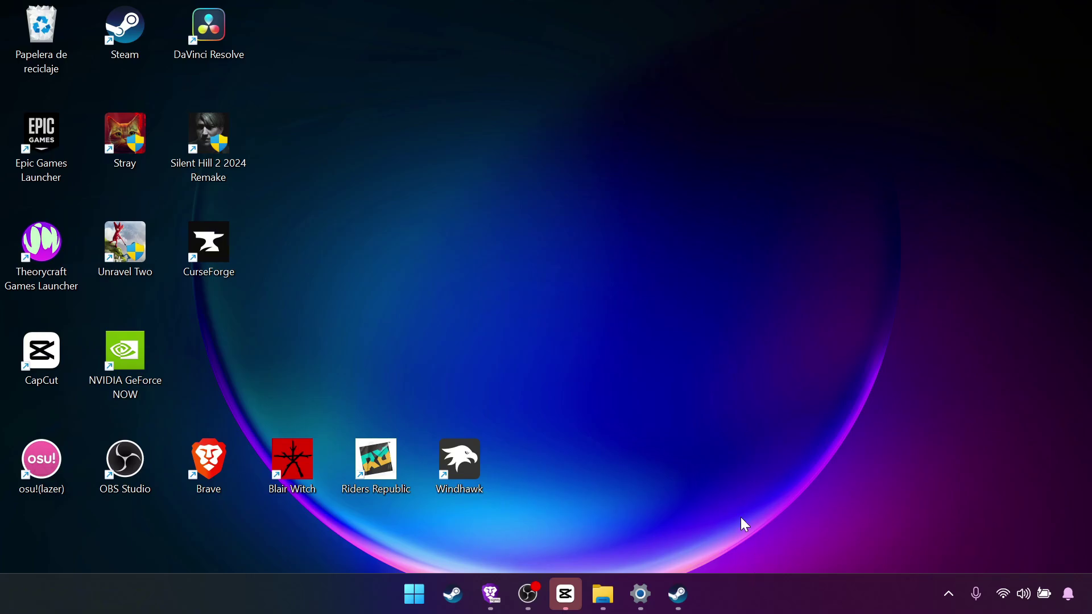
# Step: Search the Steam store for 'wall' and open the Wallpaper Engine store page
pyautogui.click(678, 594)
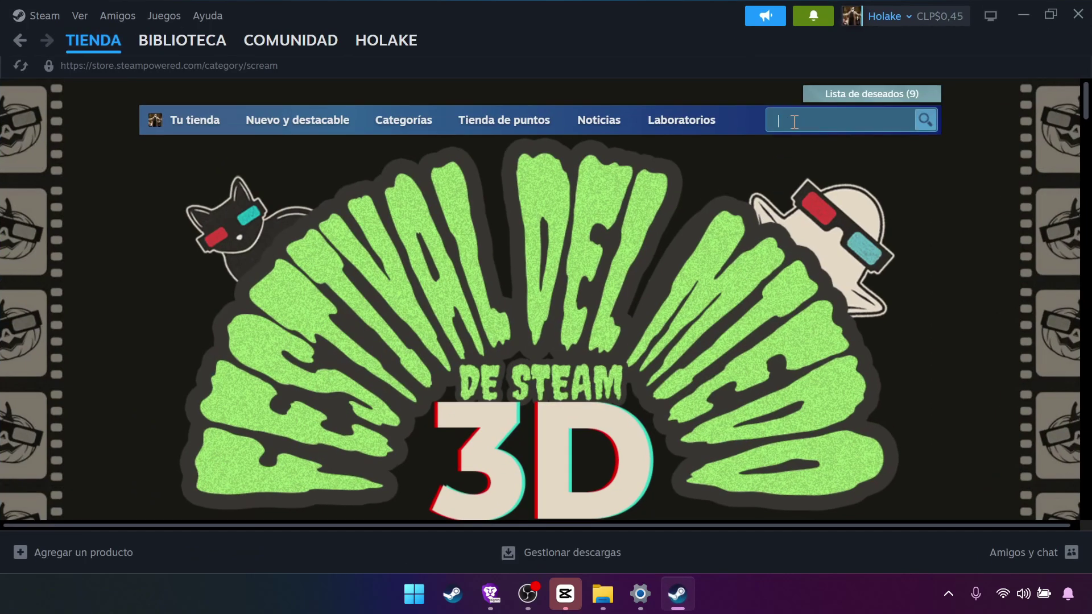
pyautogui.click(795, 121)
pyautogui.write('wall')
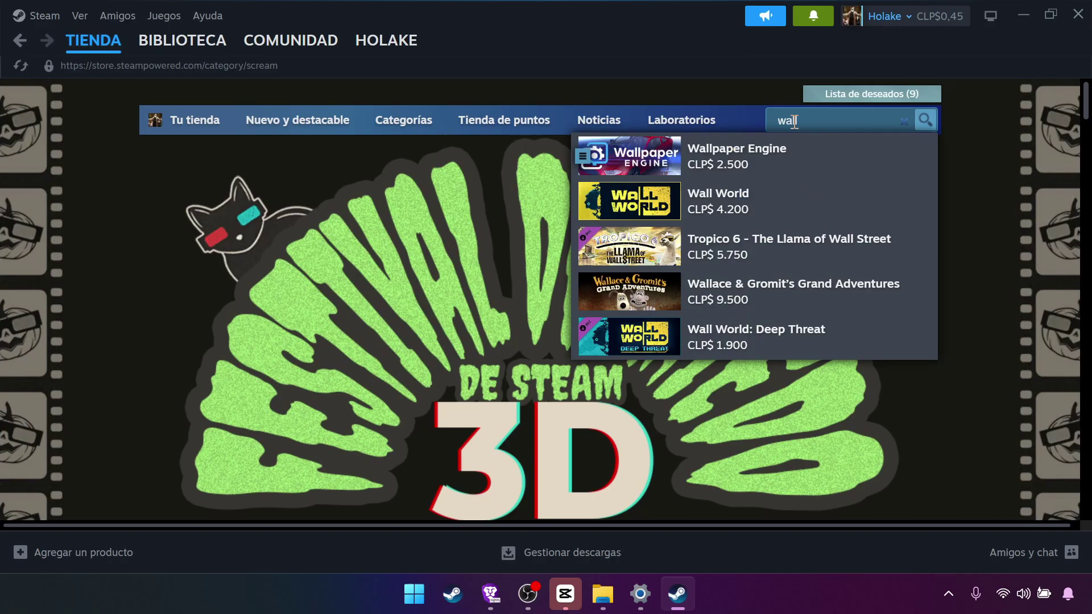
pyautogui.click(760, 167)
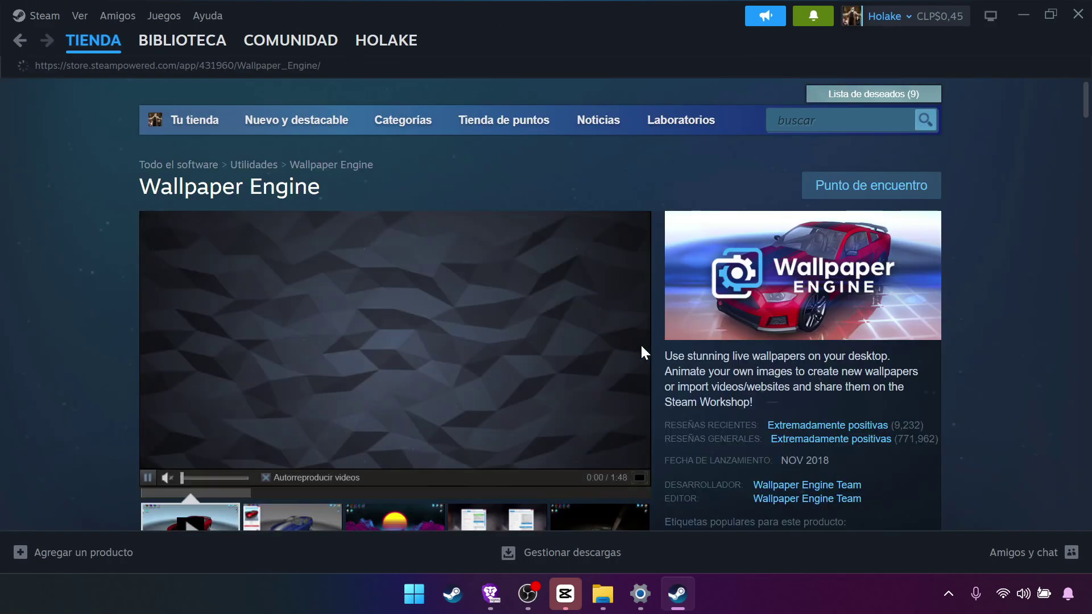
# Step: Scroll through the Wallpaper Engine page, then minimize Steam to the desktop
pyautogui.scroll(-10, 640, 344)
pyautogui.scroll(-5, 588, 402)
pyautogui.scroll(15, 545, 394)
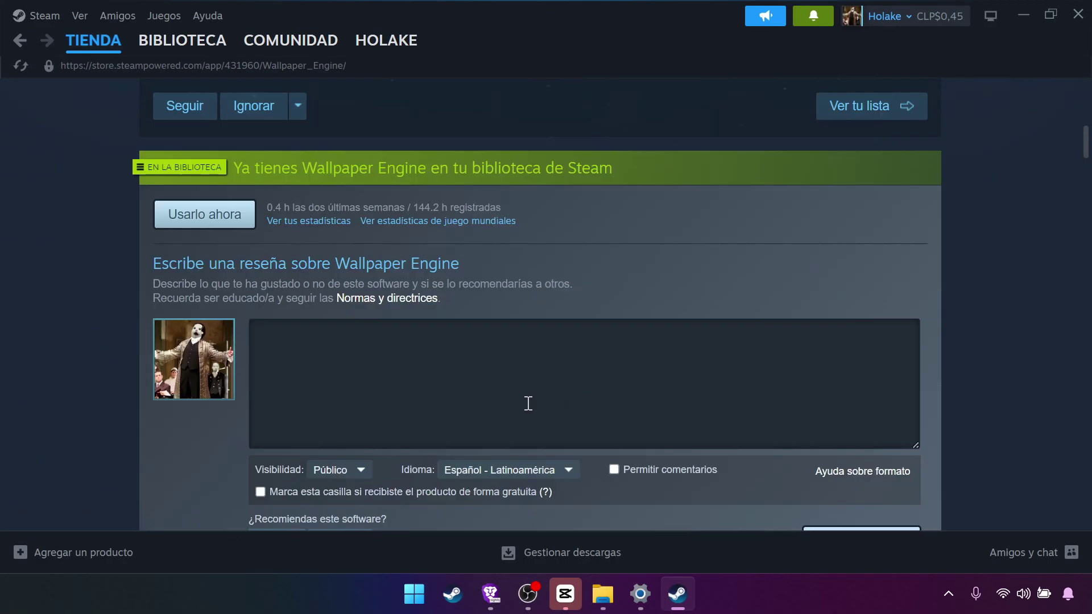
pyautogui.scroll(-1, 1001, 336)
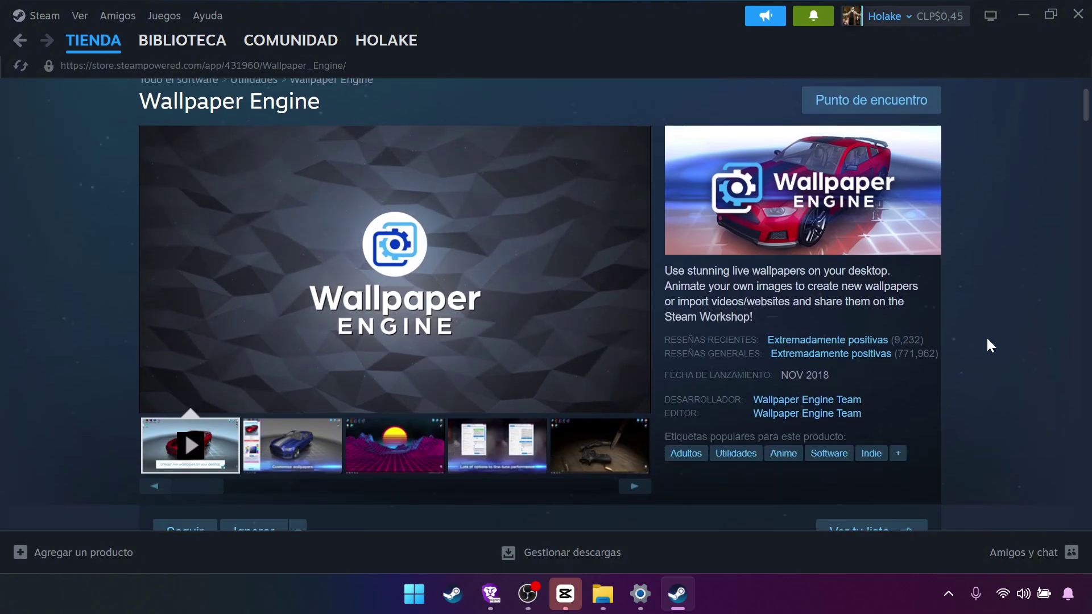
pyautogui.scroll(-10, 458, 308)
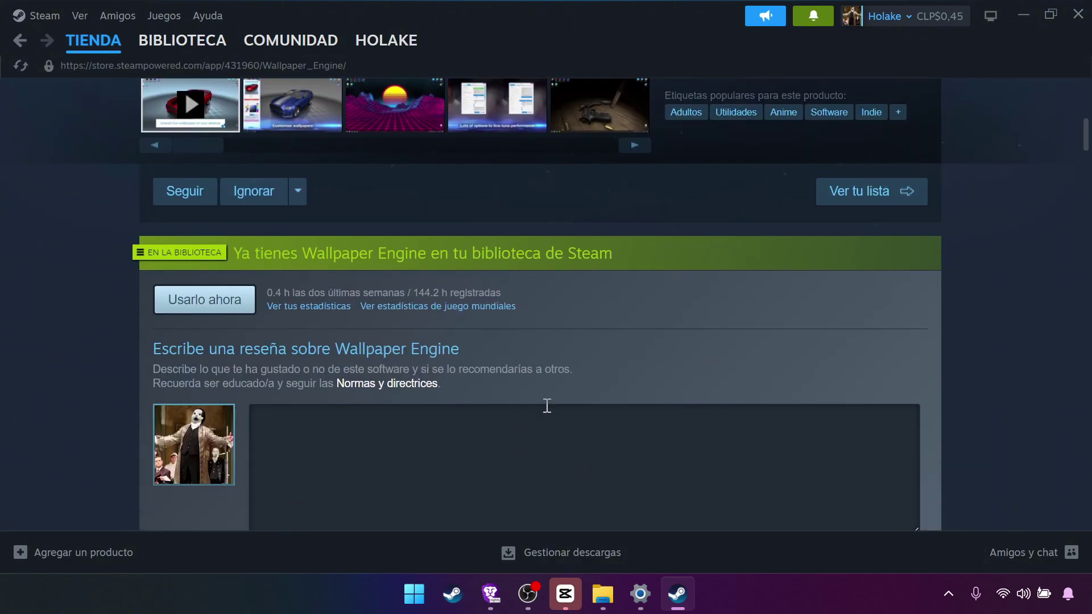
pyautogui.scroll(-2, 570, 440)
pyautogui.scroll(15, 578, 449)
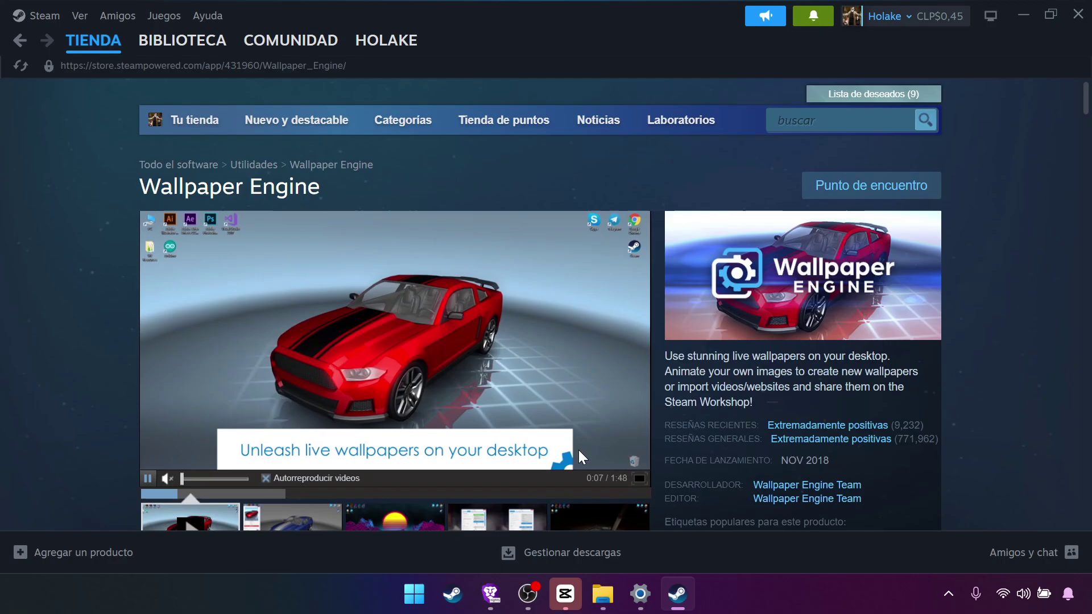
pyautogui.scroll(-3, 537, 419)
pyautogui.scroll(3, 510, 408)
pyautogui.press('super+d')
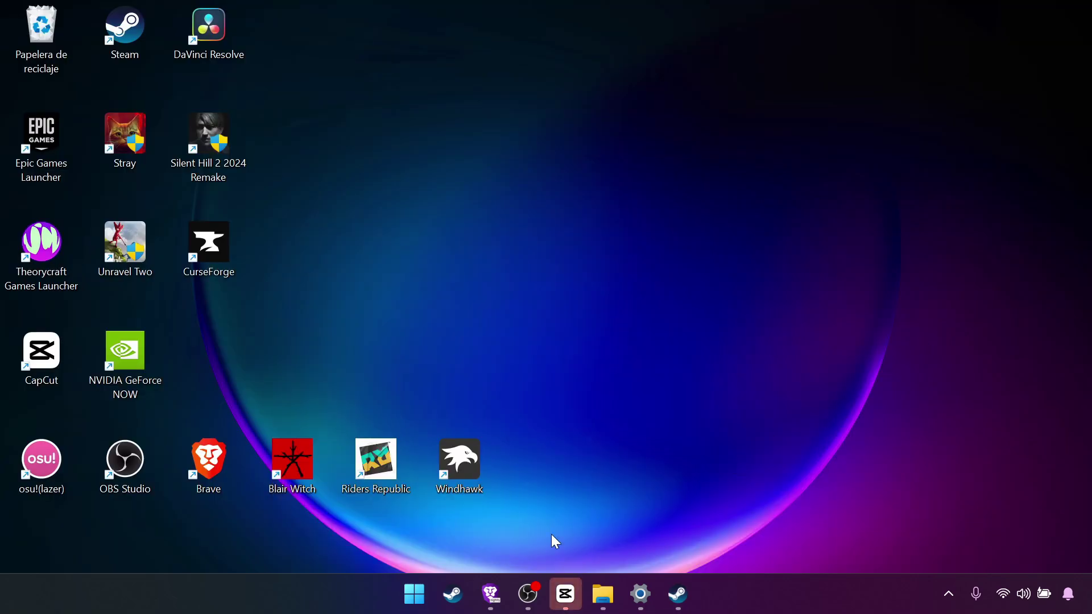
# Step: Search 'lively' in the Microsoft Store, then install and launch Lively Wallpaper
pyautogui.click(414, 593)
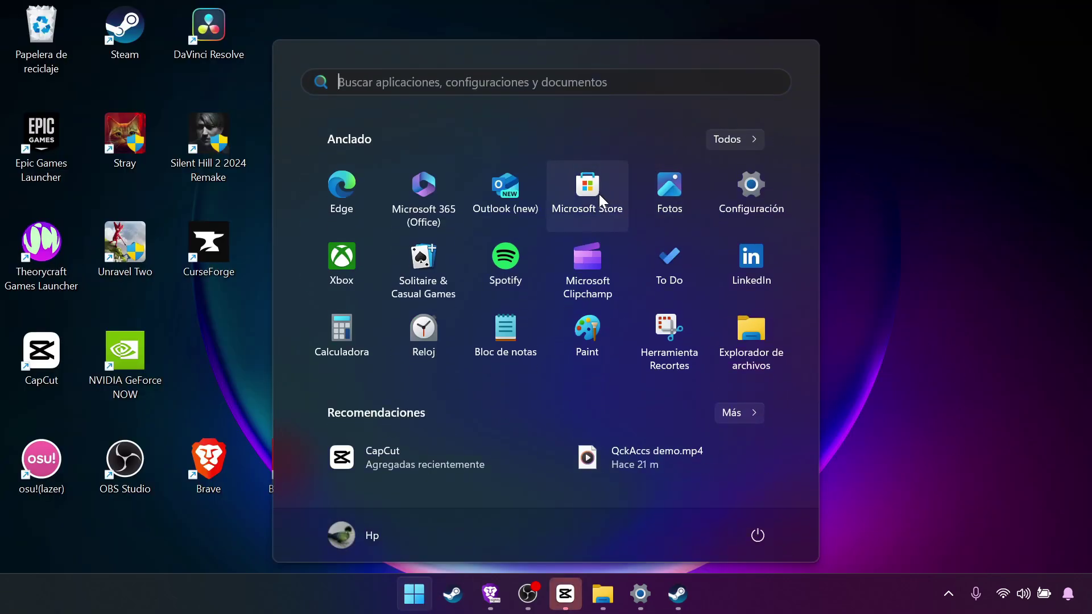
pyautogui.click(599, 194)
pyautogui.click(453, 12)
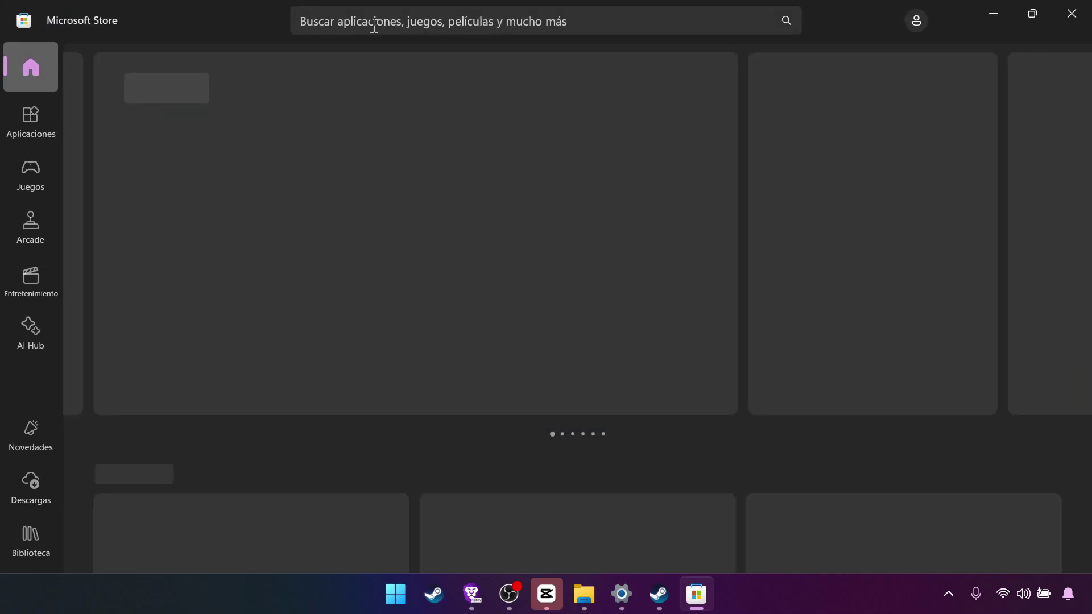
pyautogui.click(381, 28)
pyautogui.write('live')
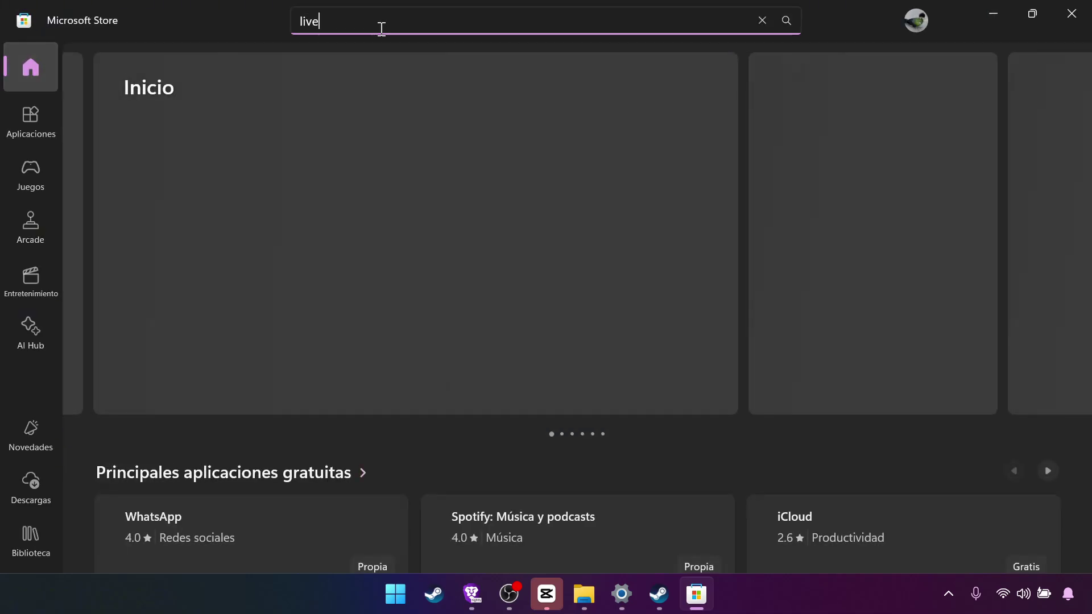
pyautogui.write('ly')
pyautogui.press('Escape')
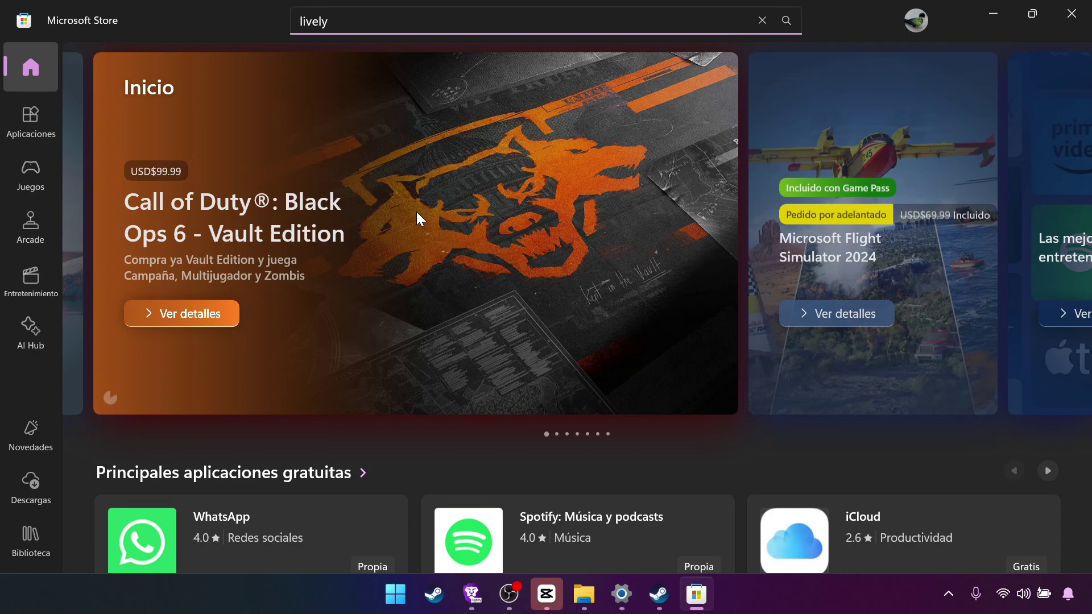
pyautogui.press('Return')
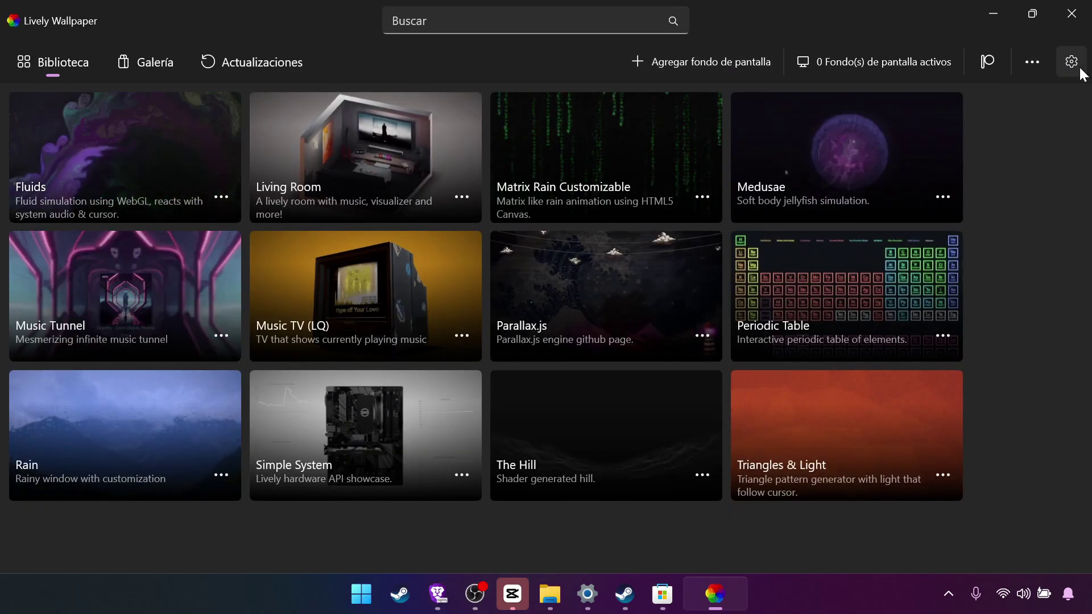
pyautogui.click(1076, 66)
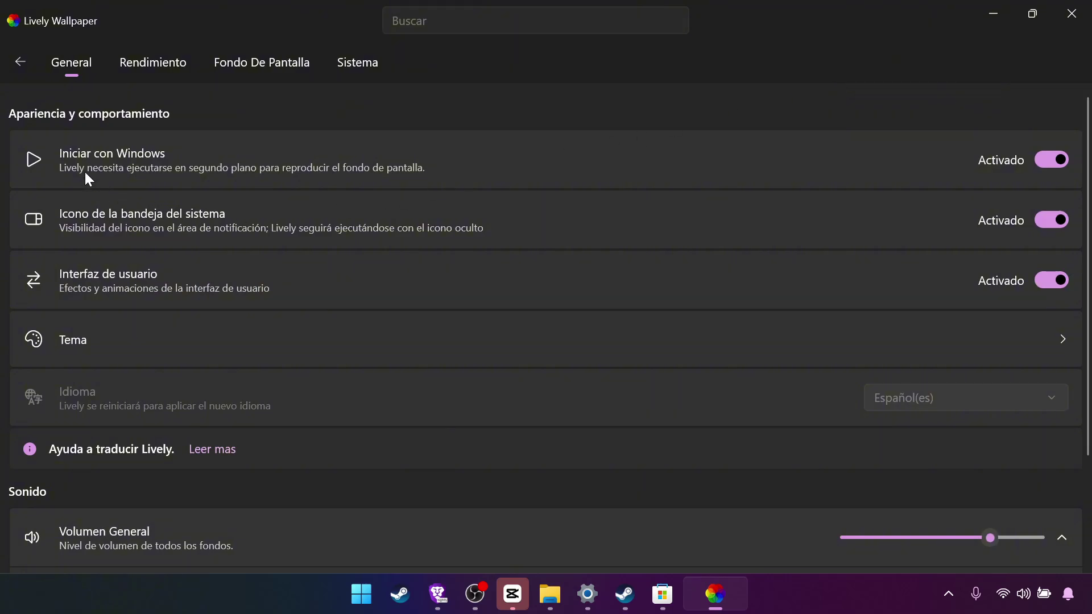
# Step: Apply the Music TV (LQ) animated wallpaper from Lively's library and check the desktop
pyautogui.click(20, 62)
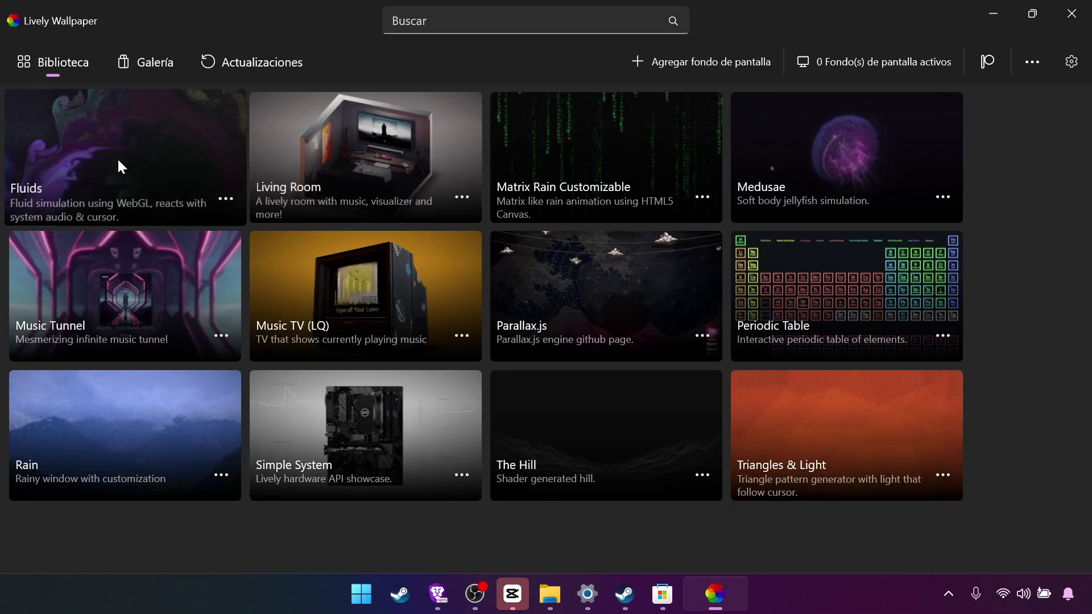
pyautogui.click(111, 160)
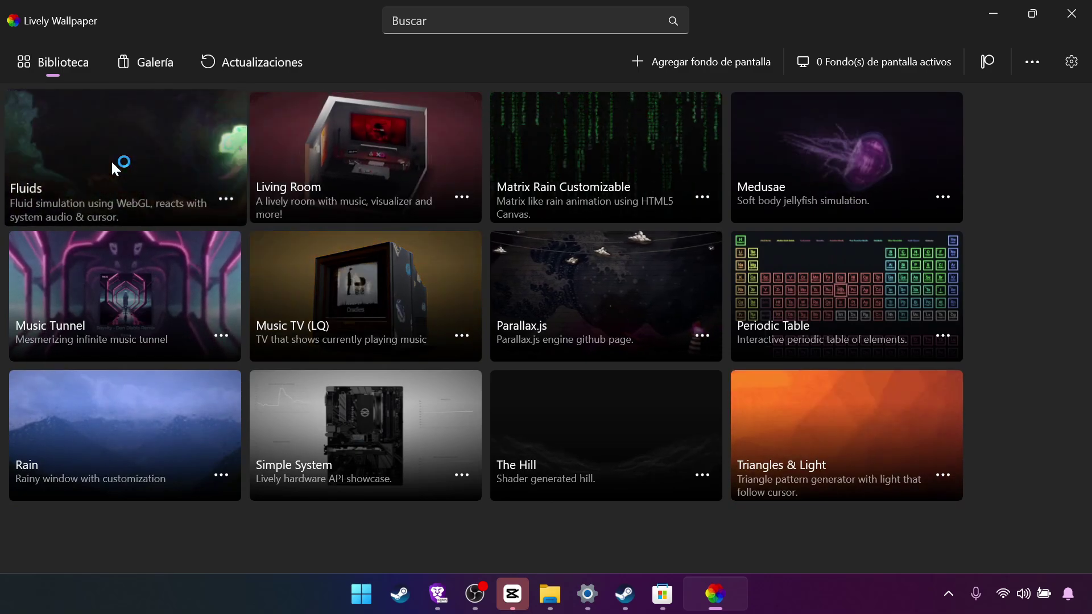
pyautogui.click(715, 593)
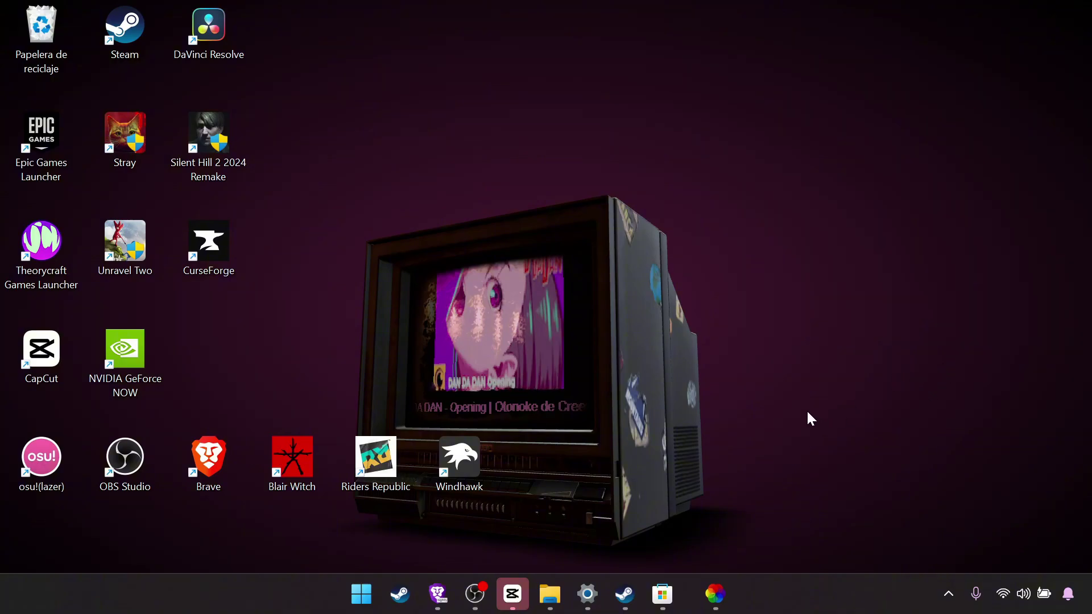
# Step: Add the Poppy Keeper of the Hammer mp4 from Descargas as a Lively wallpaper
pyautogui.click(717, 603)
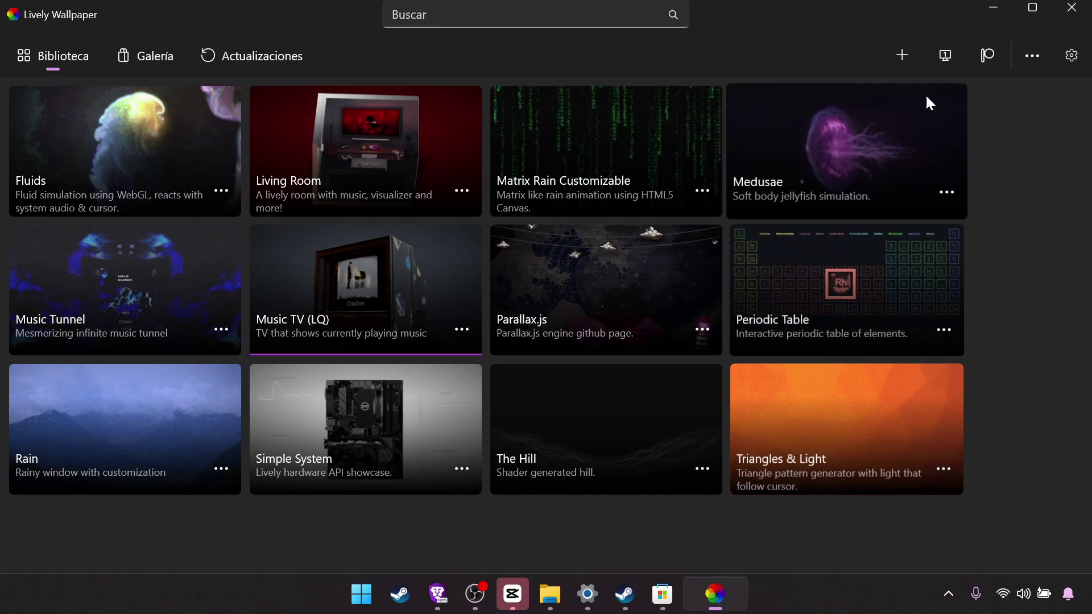
pyautogui.click(900, 43)
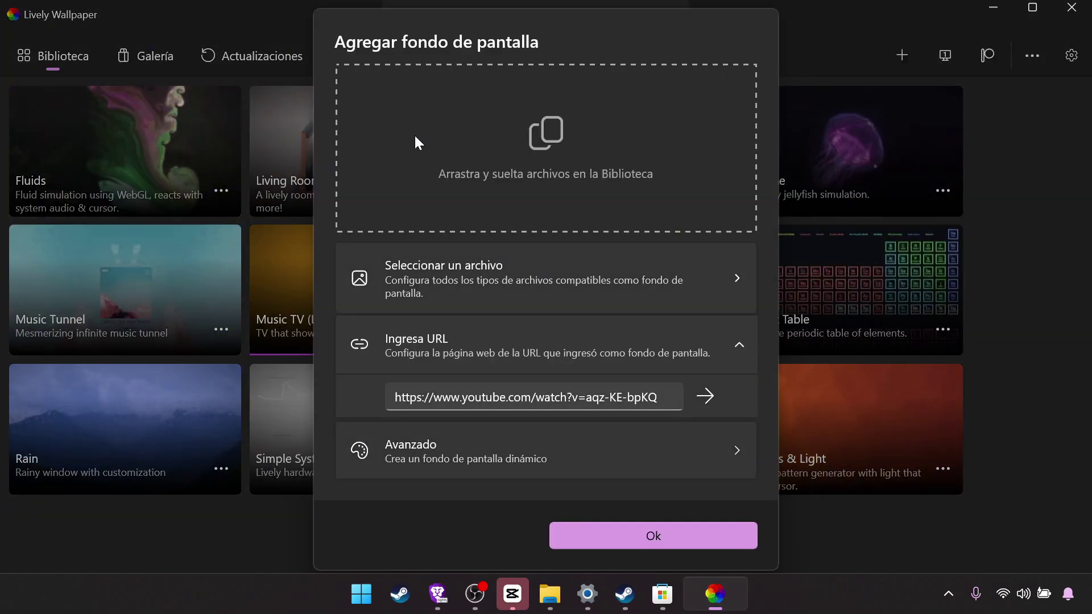
pyautogui.click(541, 276)
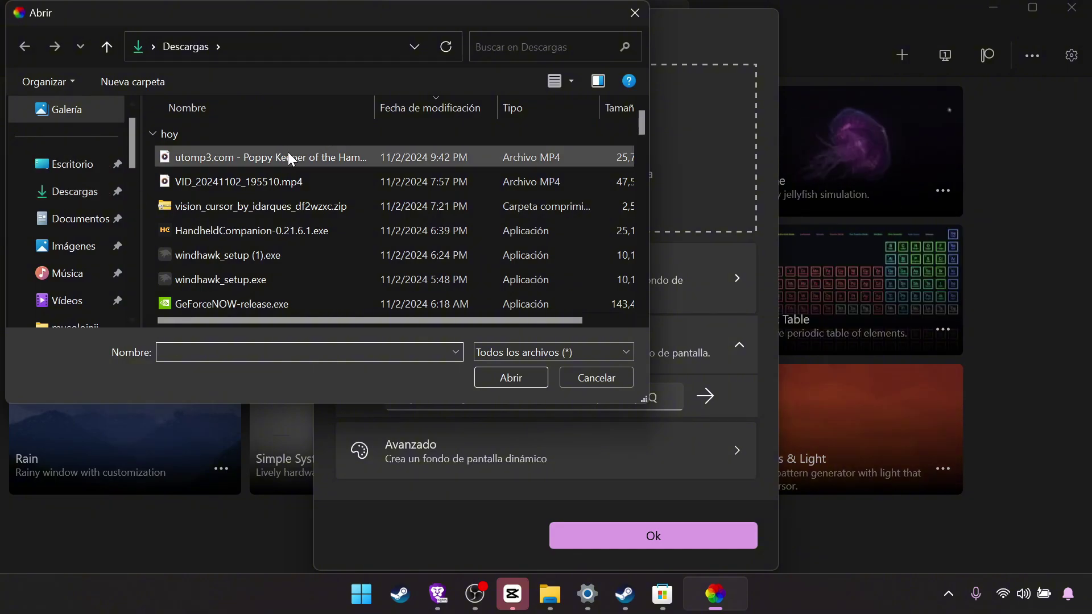
pyautogui.doubleClick(400, 157)
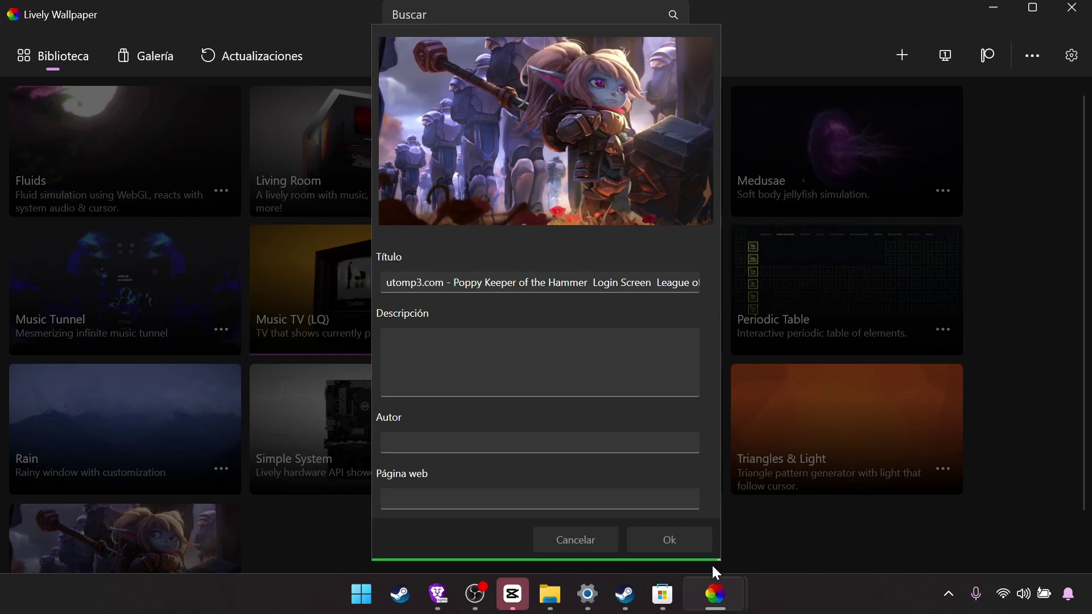
pyautogui.press('super+d')
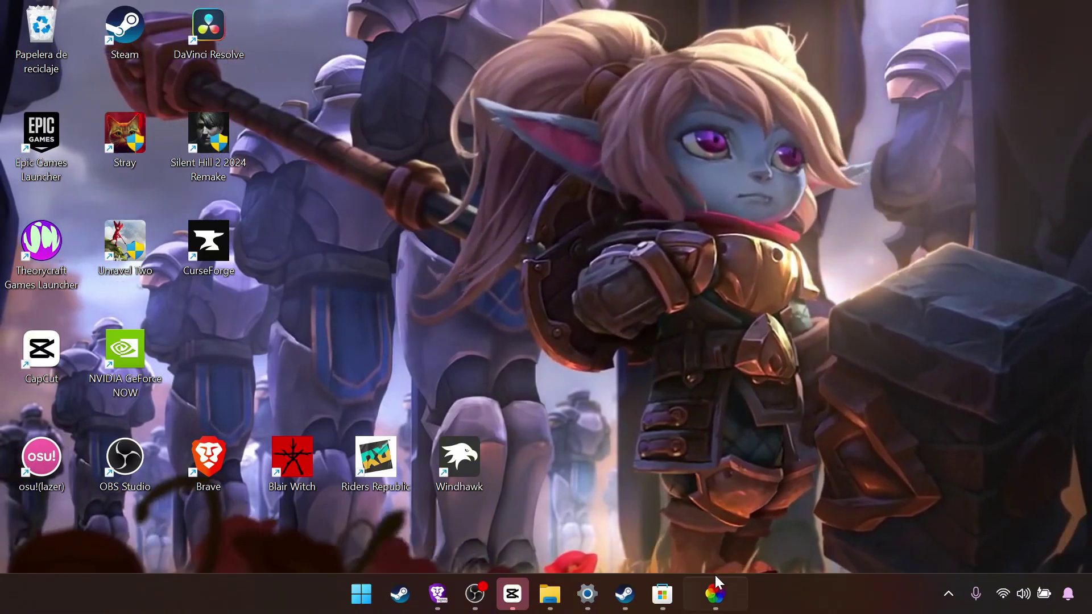
# Step: Drag Lively's Volumen General slider under Sonido to 0, then return to the desktop
pyautogui.click(715, 594)
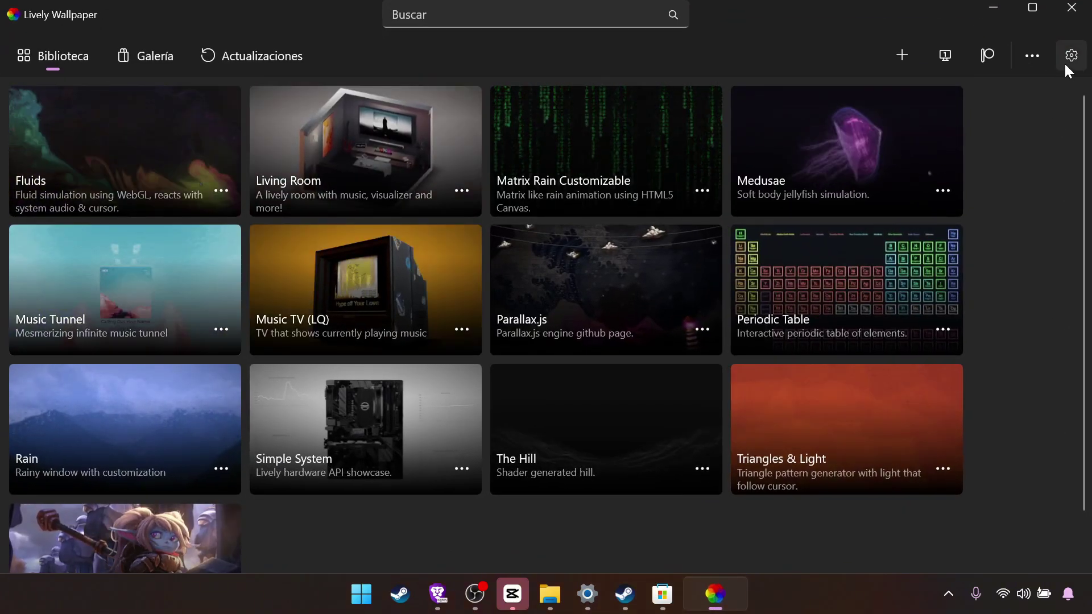
pyautogui.click(1069, 63)
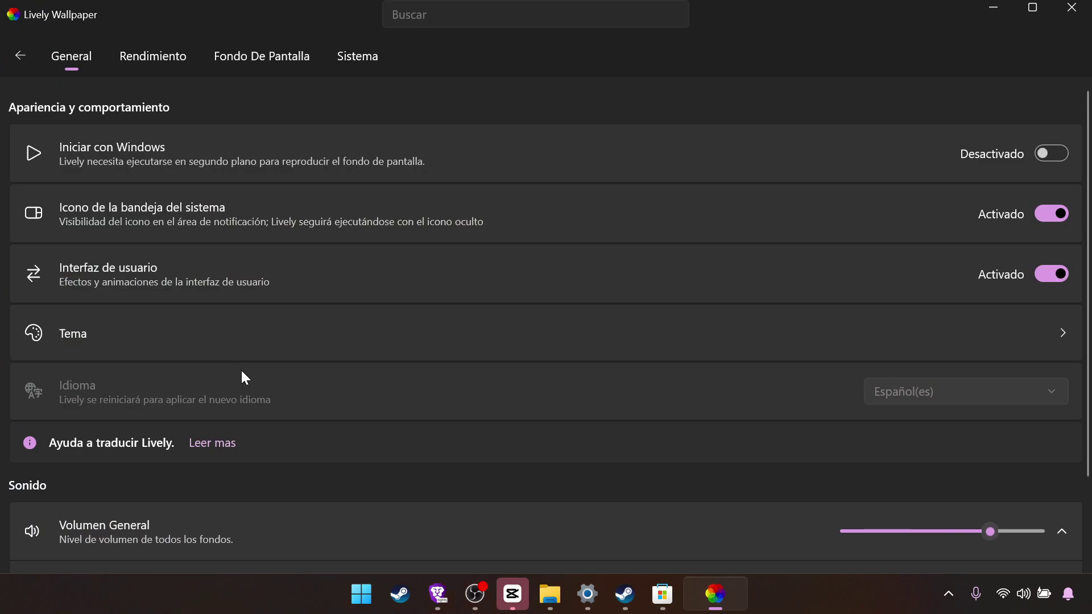
pyautogui.scroll(-2, 146, 222)
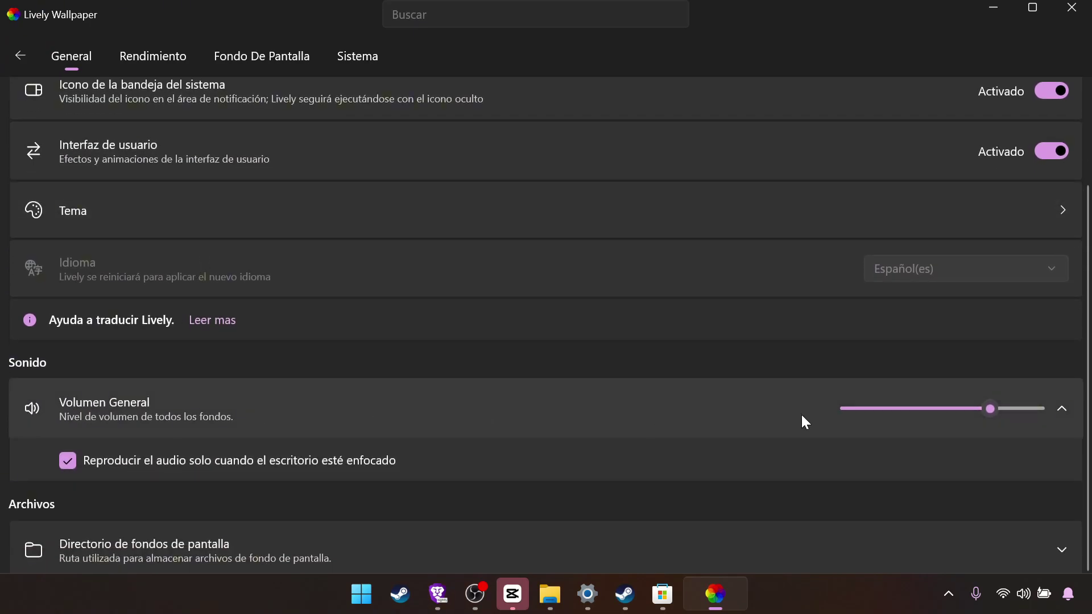
pyautogui.moveTo(989, 408); pyautogui.dragTo(578, 404)
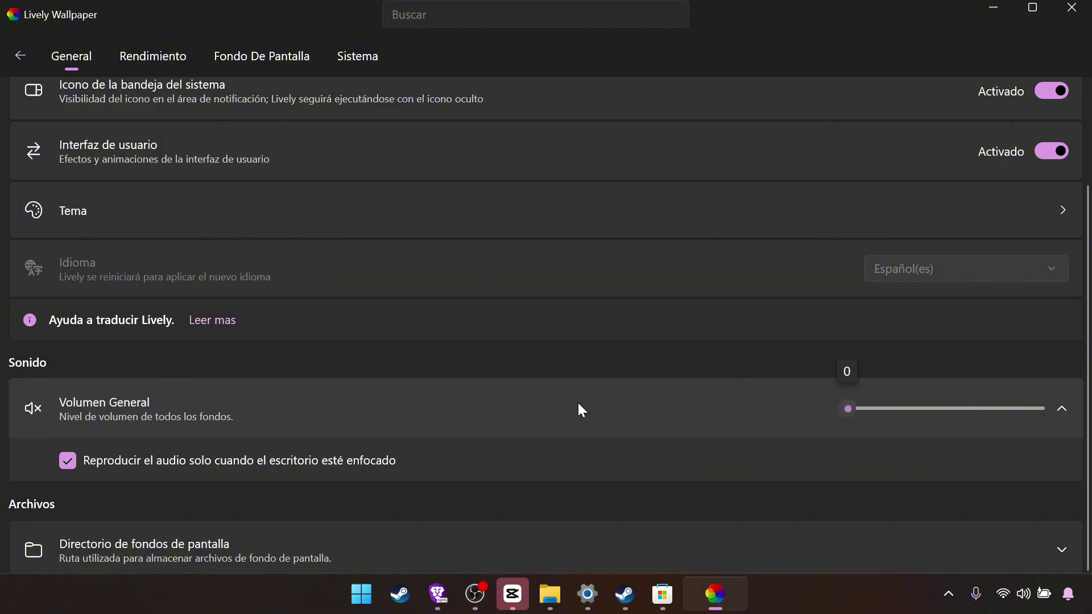
pyautogui.click(993, 9)
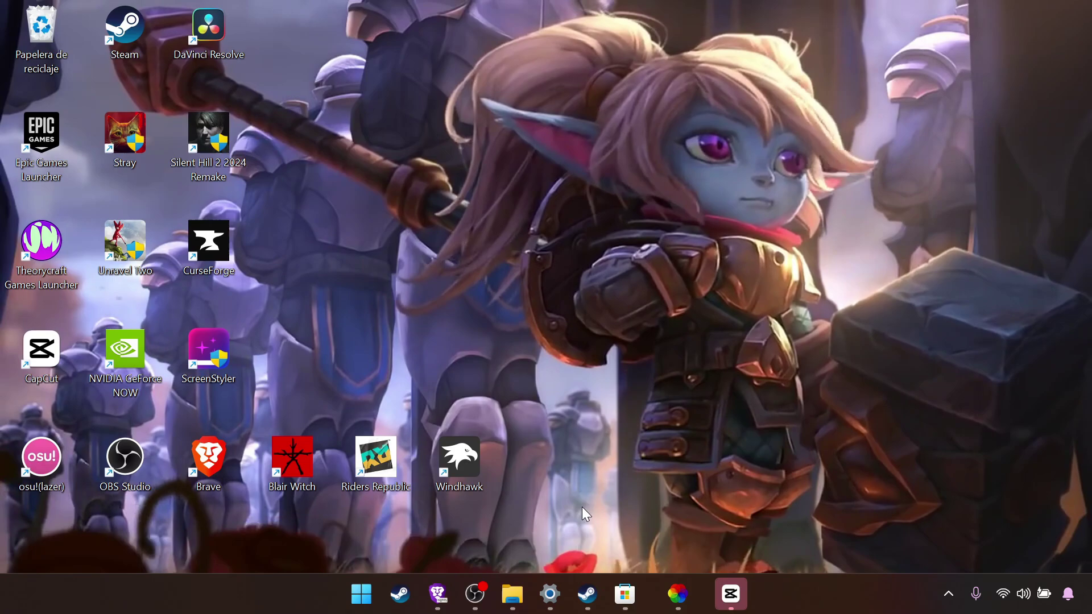
pyautogui.moveTo(581, 507); pyautogui.dragTo(427, 268)
# Step: Uncheck Mostrar iconos del escritorio under Ver in the desktop context menu
pyautogui.click(426, 267)
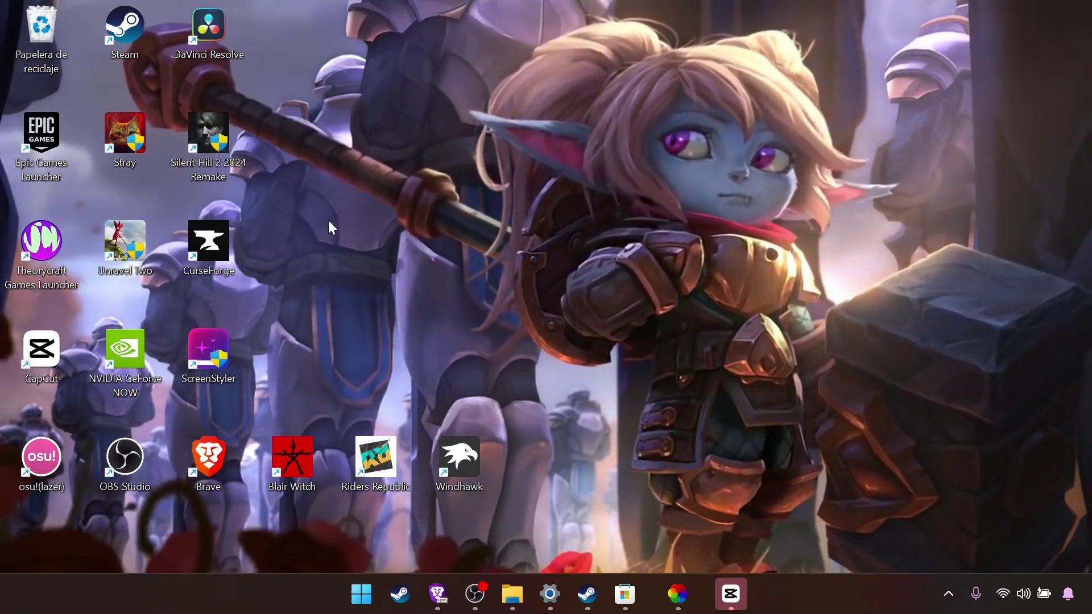
pyautogui.rightClick(534, 223)
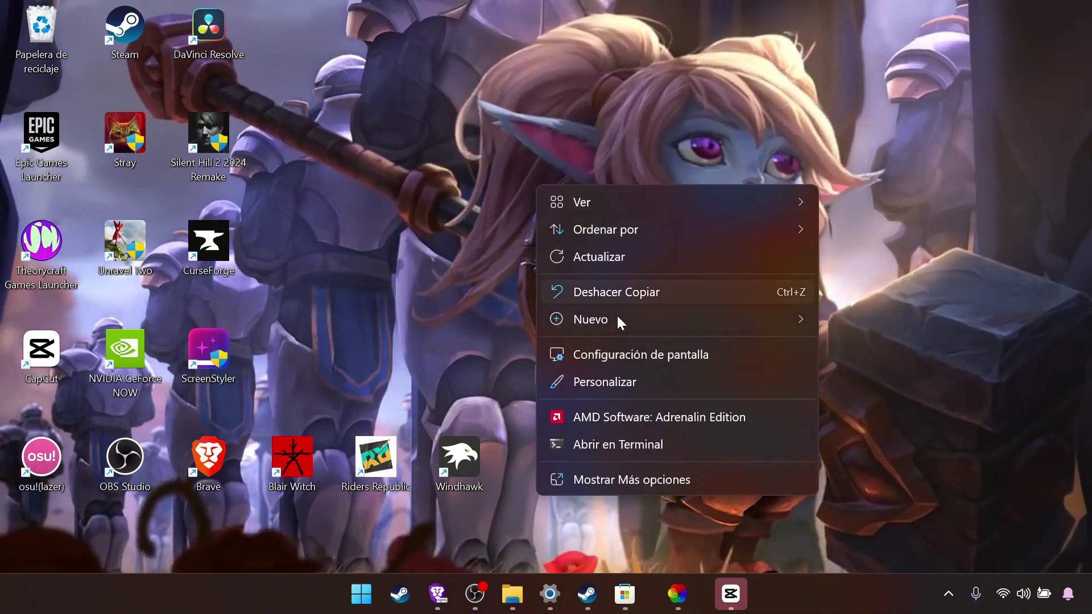
pyautogui.moveTo(616, 210)
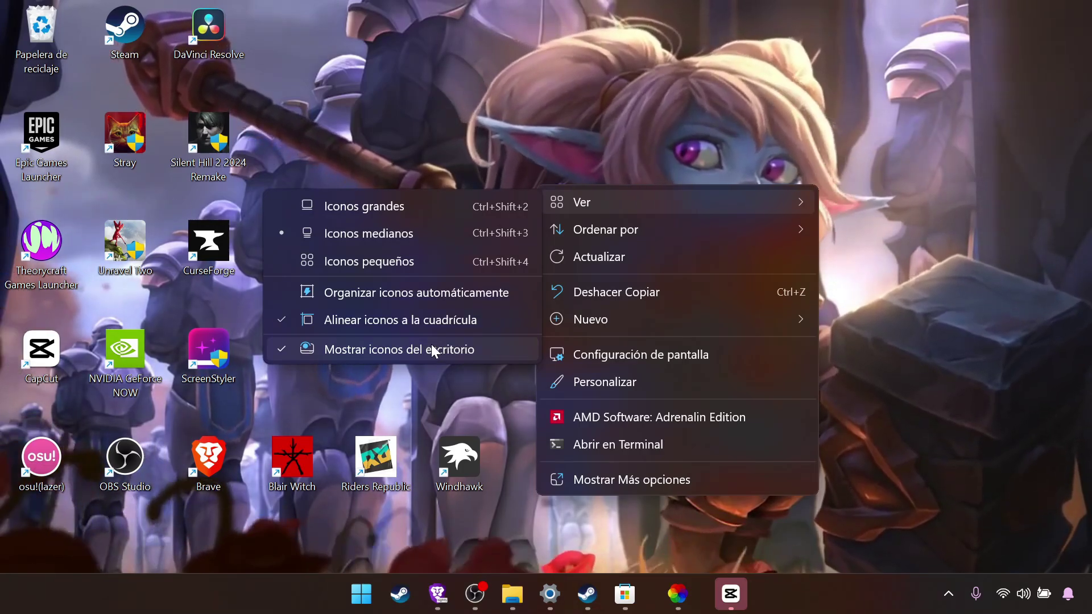
pyautogui.click(330, 348)
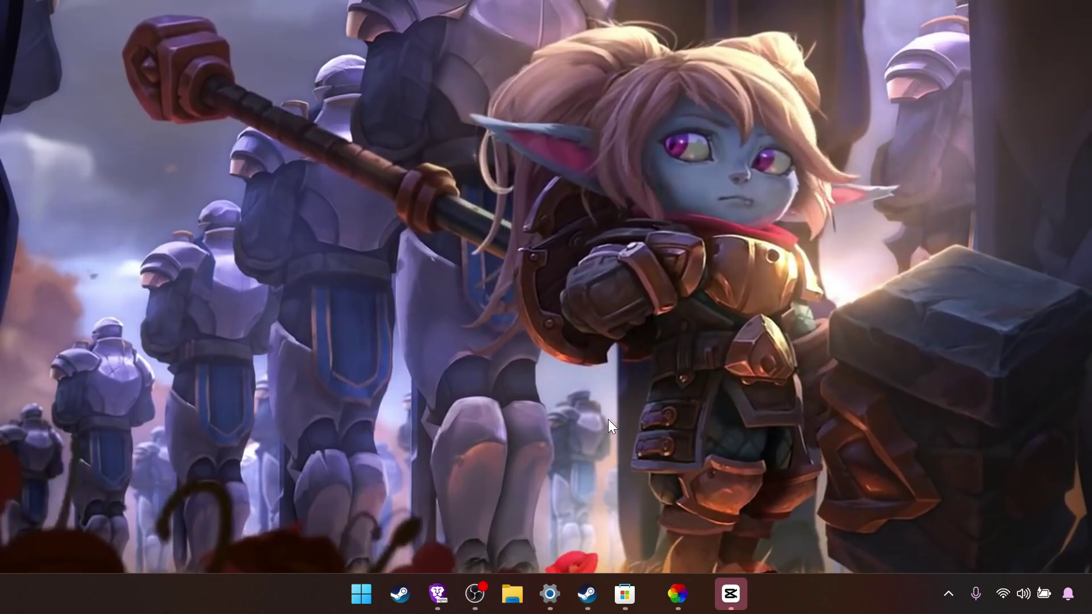
# Step: Check that File Explorer's Escritorio folder still holds the 8 shortcuts, then close it
pyautogui.click(512, 594)
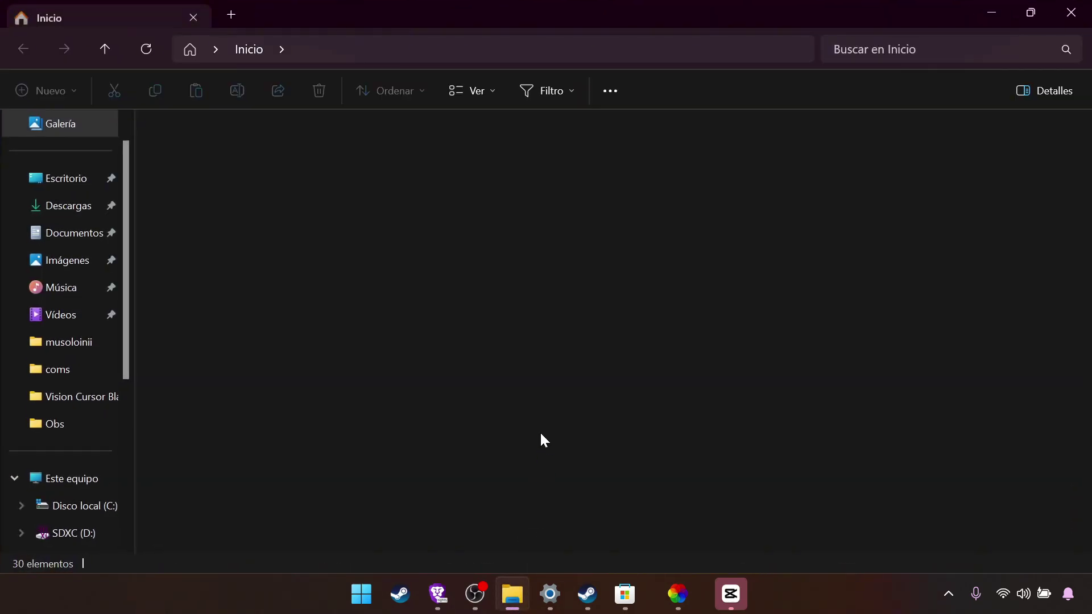
pyautogui.click(60, 181)
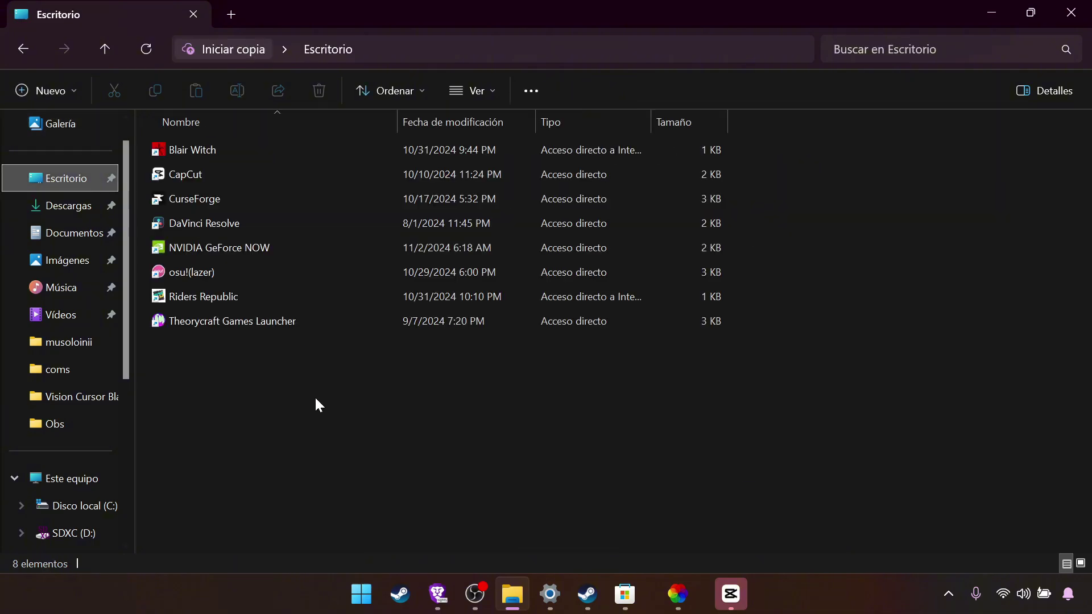
pyautogui.moveTo(363, 464); pyautogui.dragTo(371, 431)
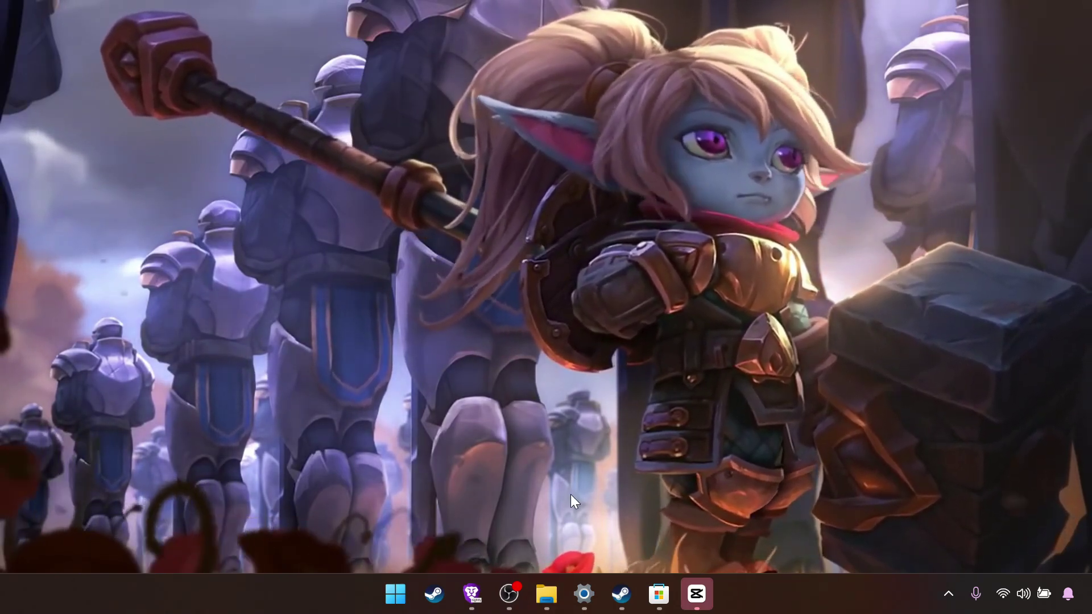
# Step: Run the downloaded ScreenStyler installer from Brave's recent downloads on the MediaFire tab
pyautogui.click(476, 594)
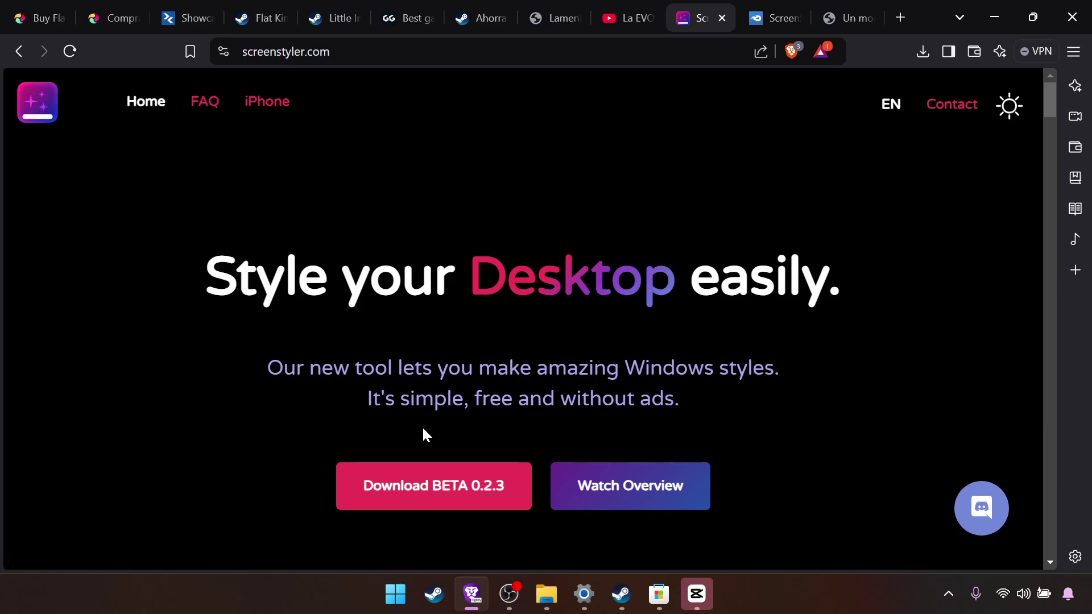
pyautogui.click(772, 13)
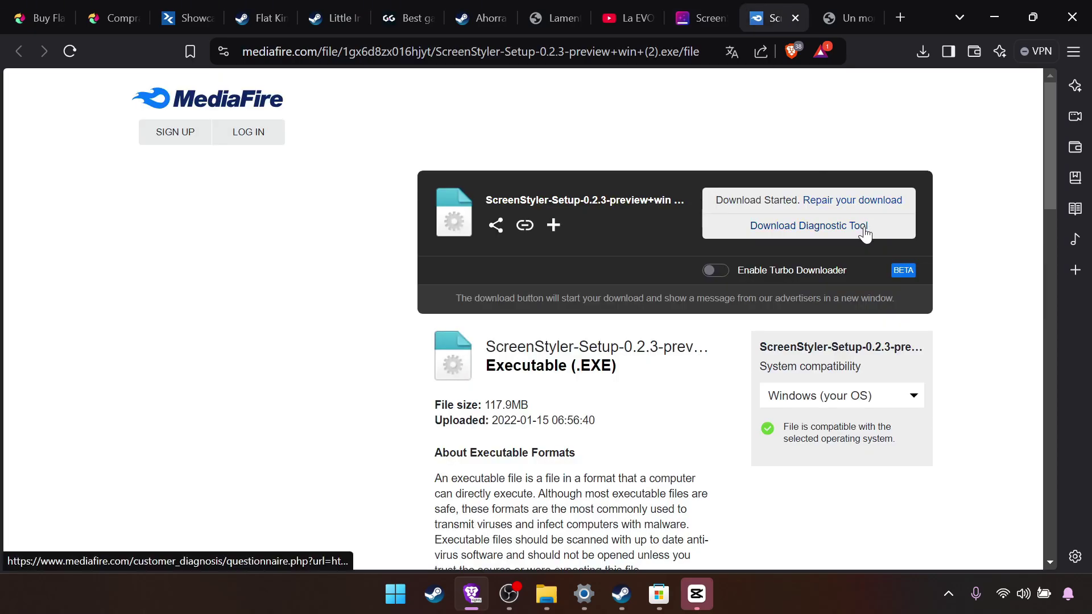
pyautogui.click(923, 51)
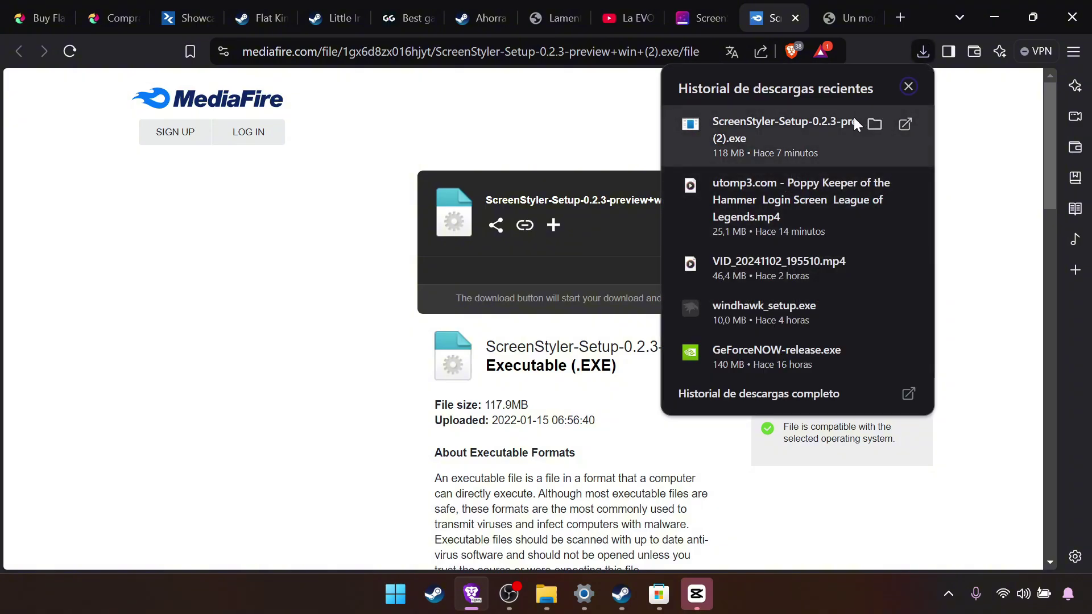
pyautogui.click(814, 125)
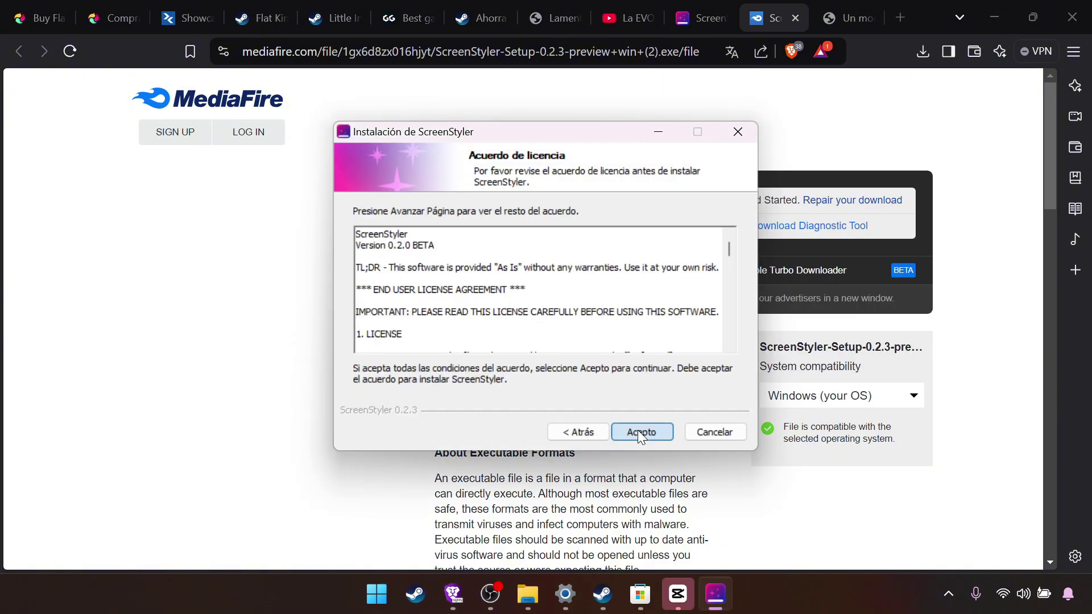
# Step: Cancel the ScreenStyler 0.2.3 setup after the licence page and minimise the browser
pyautogui.click(637, 430)
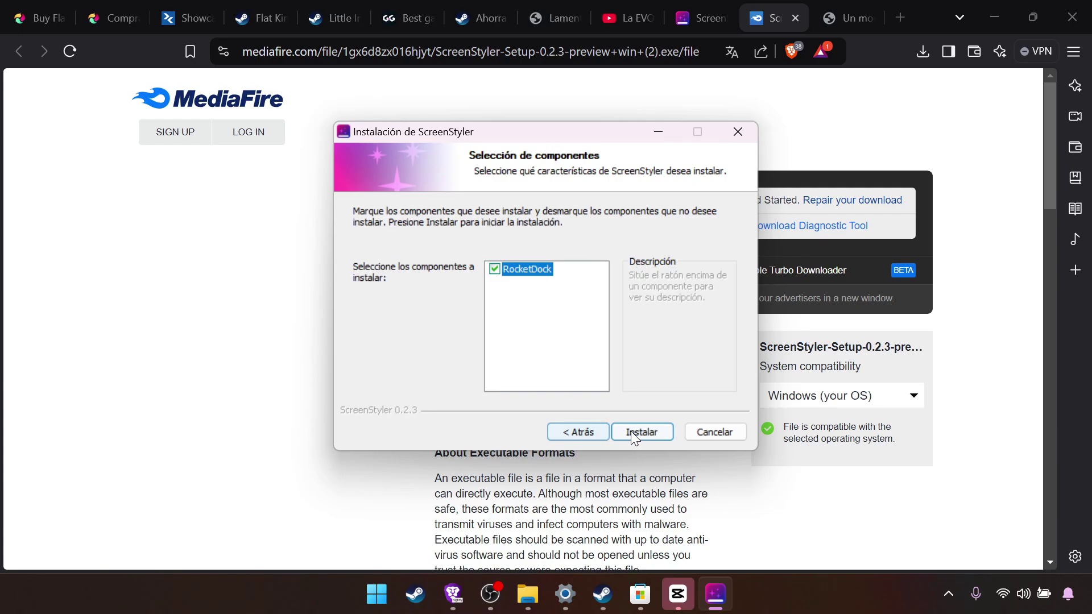
pyautogui.click(705, 433)
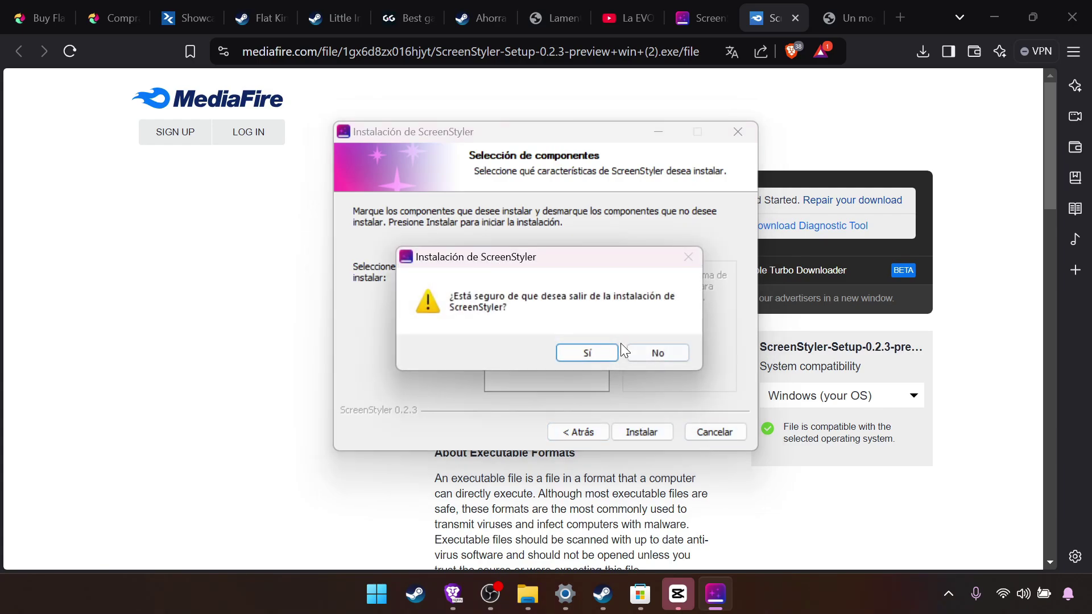
pyautogui.click(586, 353)
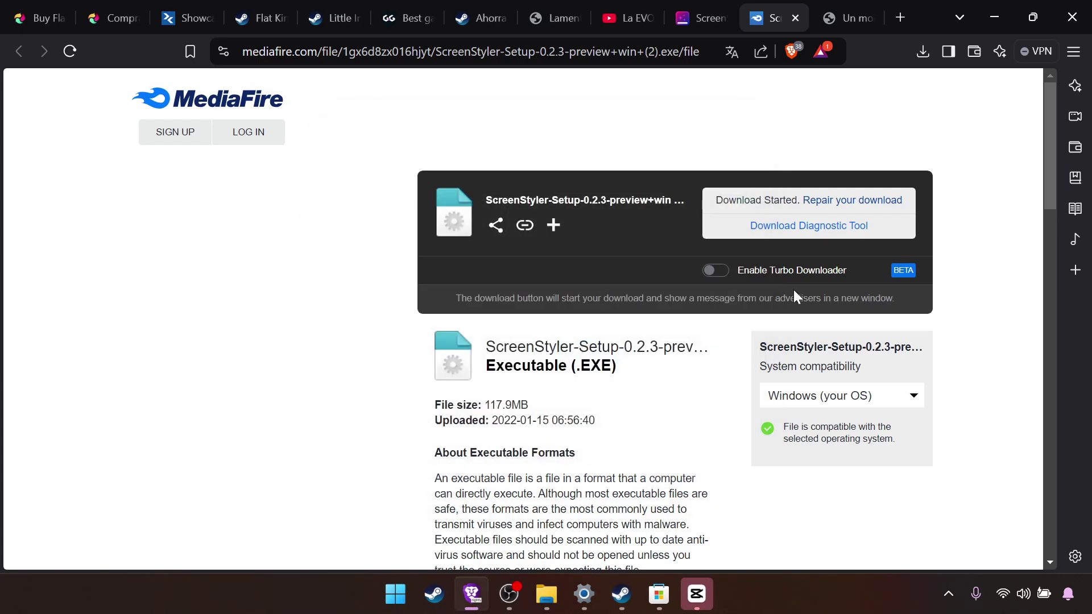
pyautogui.press('super+d')
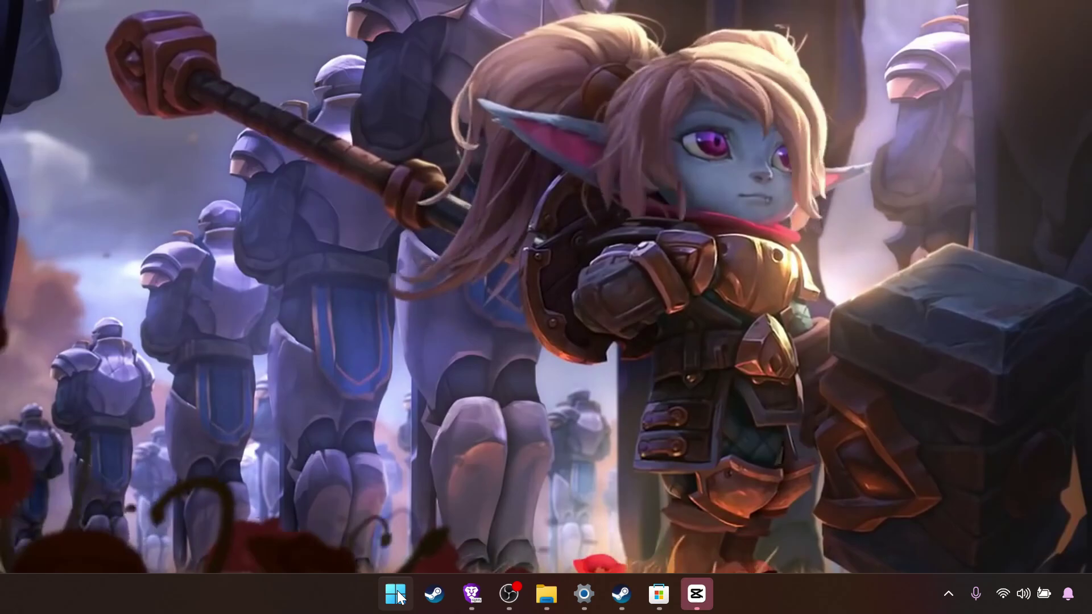
# Step: Launch ScreenStyler by searching 'scree' in the Start menu
pyautogui.click(401, 591)
pyautogui.write('scree')
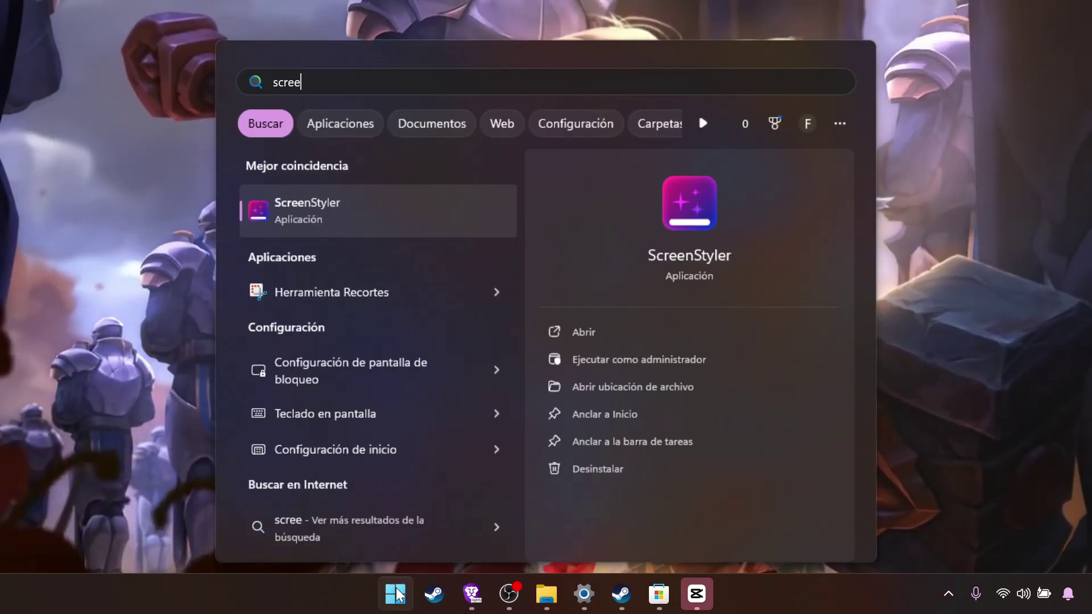
pyautogui.click(409, 206)
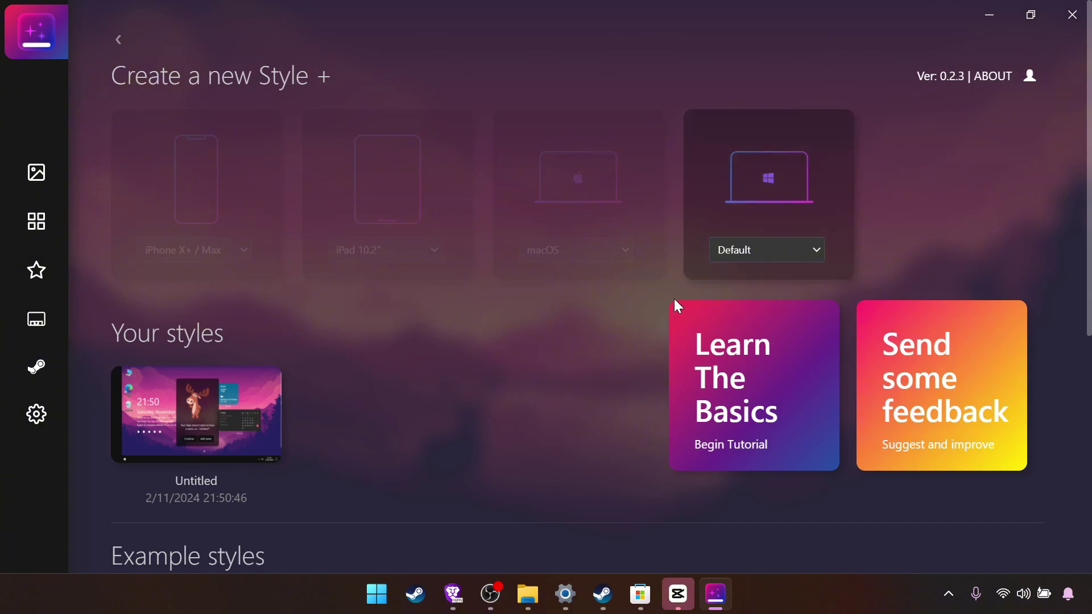
# Step: Delete the Untitled style with Aceptar and begin a new Windows desktop style
pyautogui.click(116, 371)
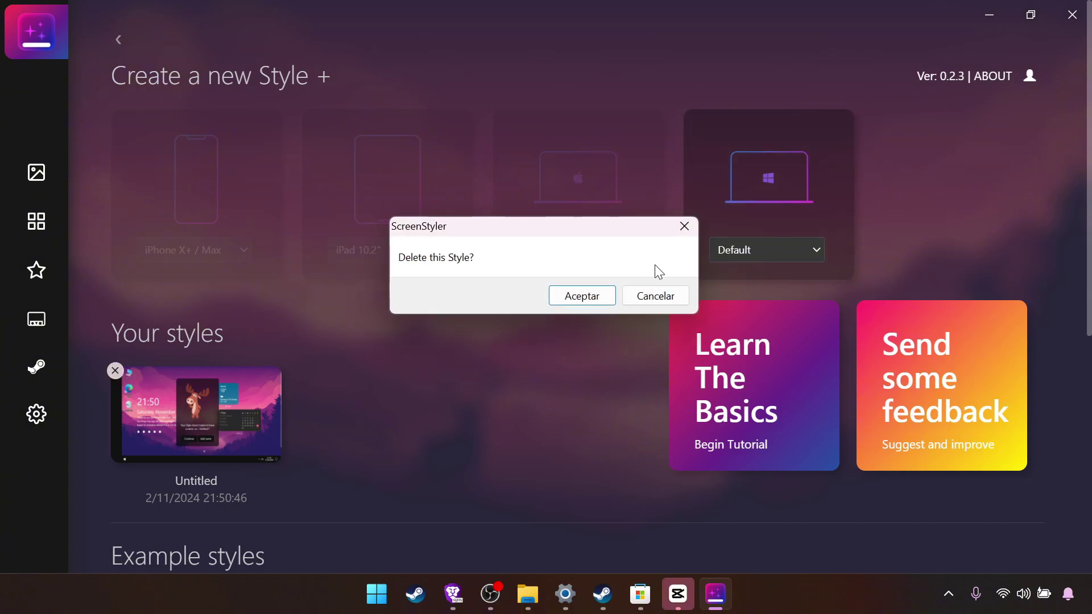
pyautogui.click(603, 303)
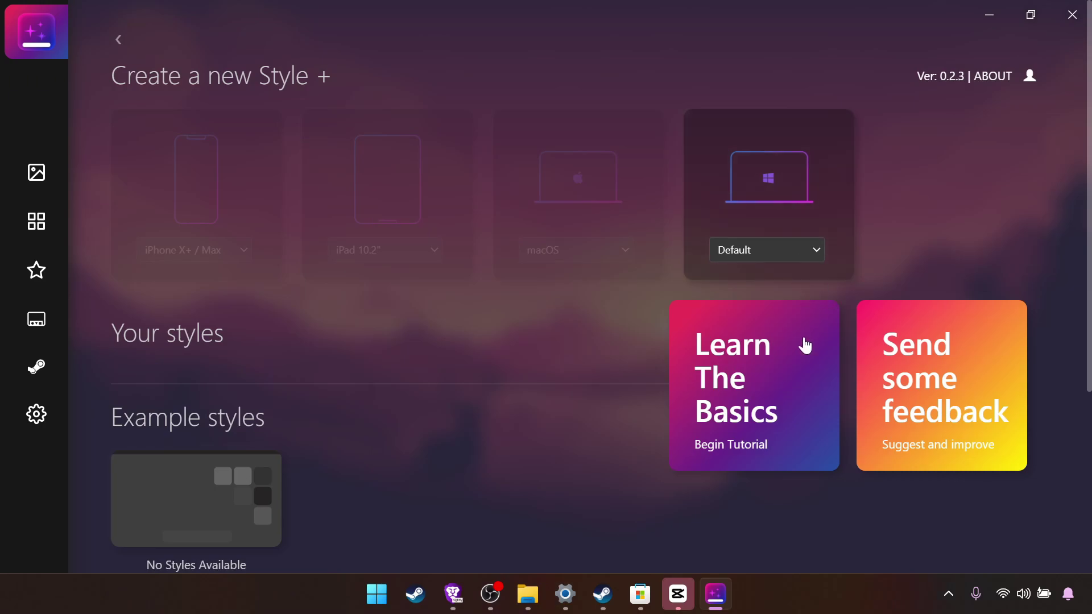
pyautogui.click(782, 198)
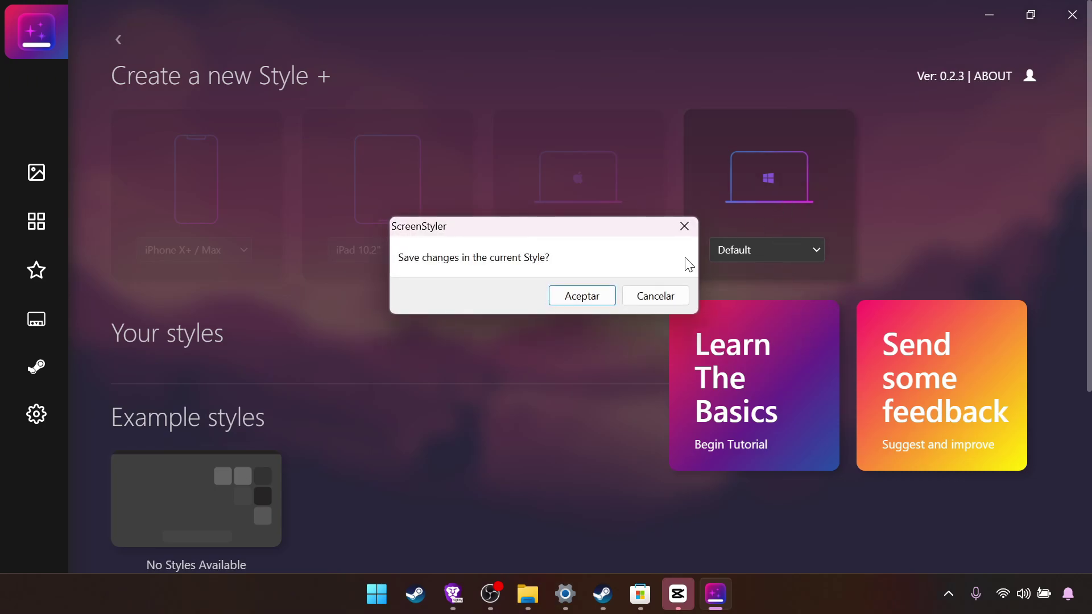
# Step: Confirm the new style and shrink the clock and news widget
pyautogui.click(594, 292)
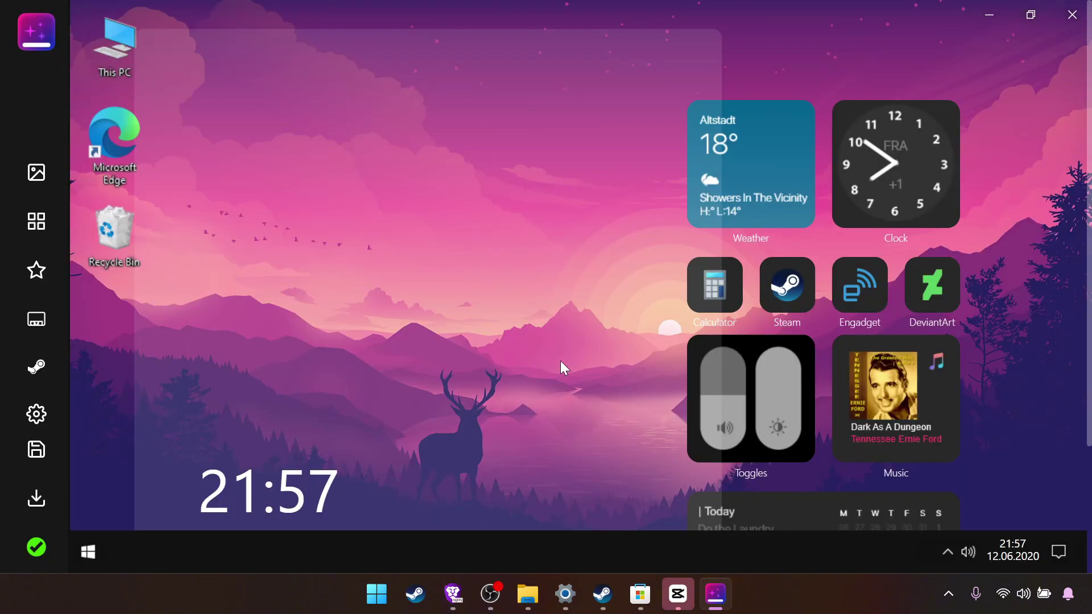
pyautogui.scroll(-3, 559, 360)
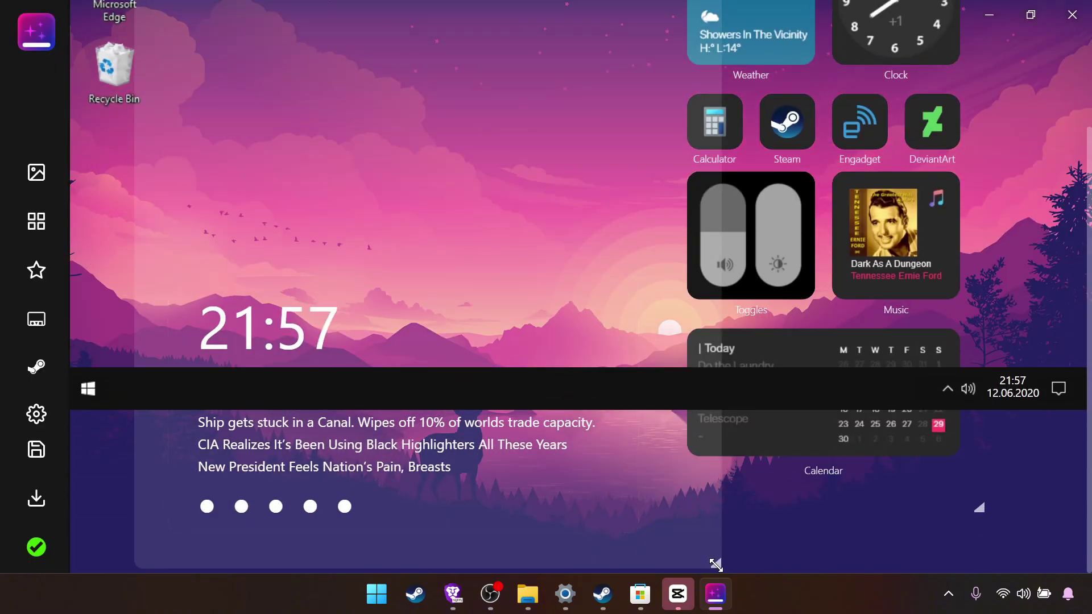
pyautogui.moveTo(716, 564); pyautogui.dragTo(644, 311)
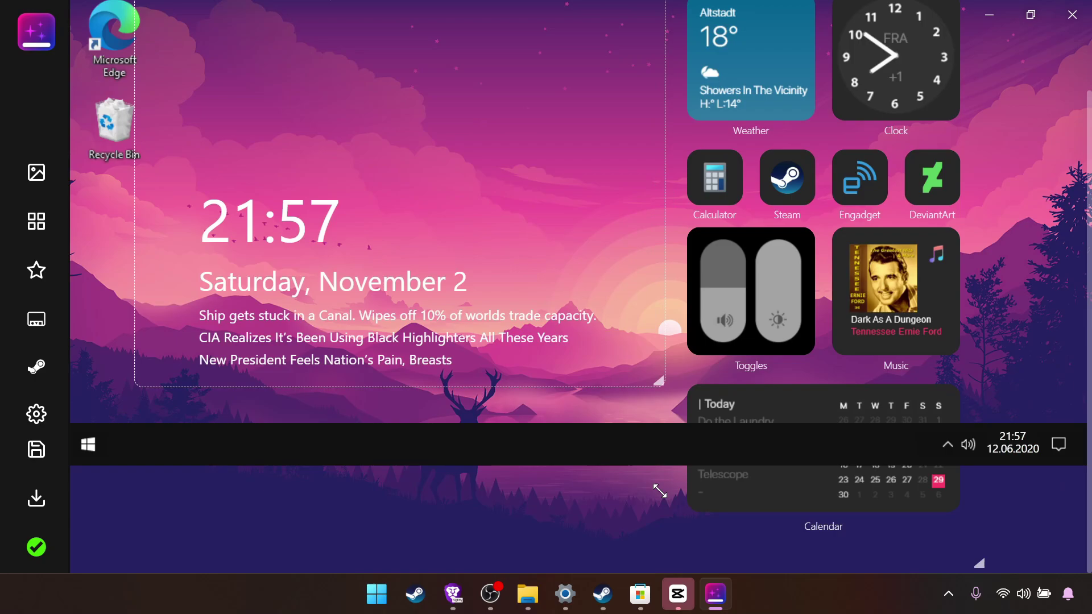
pyautogui.moveTo(660, 491); pyautogui.dragTo(660, 491)
pyautogui.scroll(2, 1042, 264)
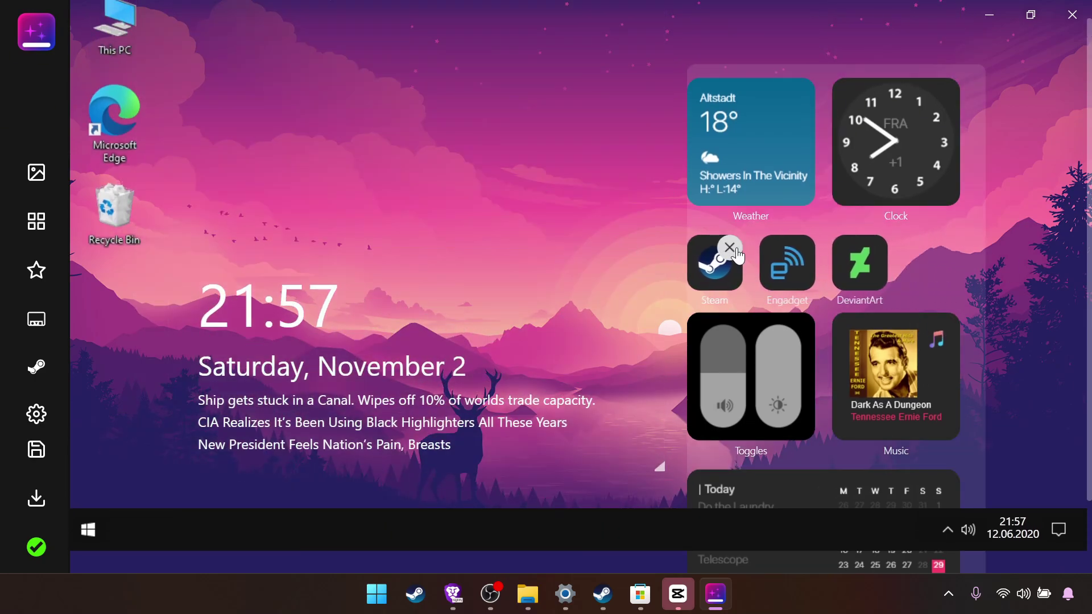
# Step: Remove the Steam, Engadget and DeviantArt shortcuts plus the Toggles, Music and Clock widgets
pyautogui.click(733, 251)
pyautogui.click(731, 250)
pyautogui.click(730, 250)
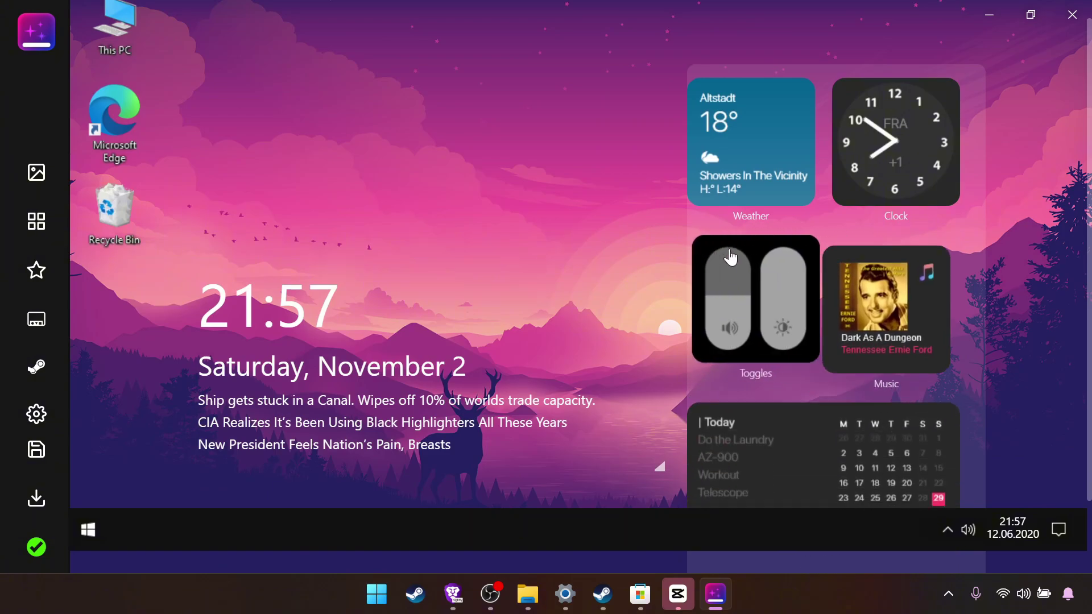
pyautogui.click(801, 249)
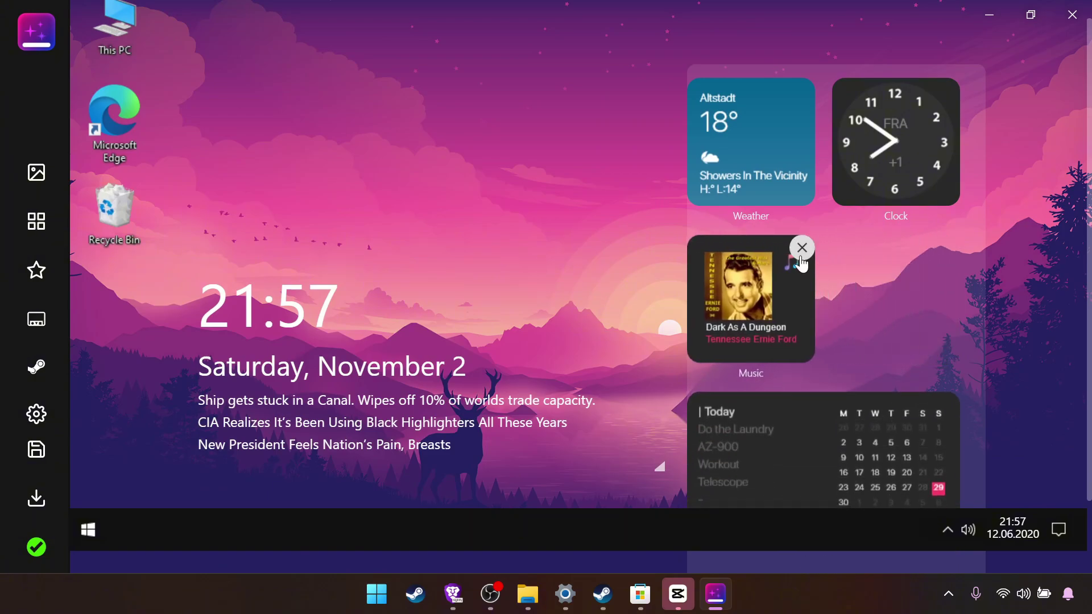
pyautogui.click(800, 257)
pyautogui.click(947, 91)
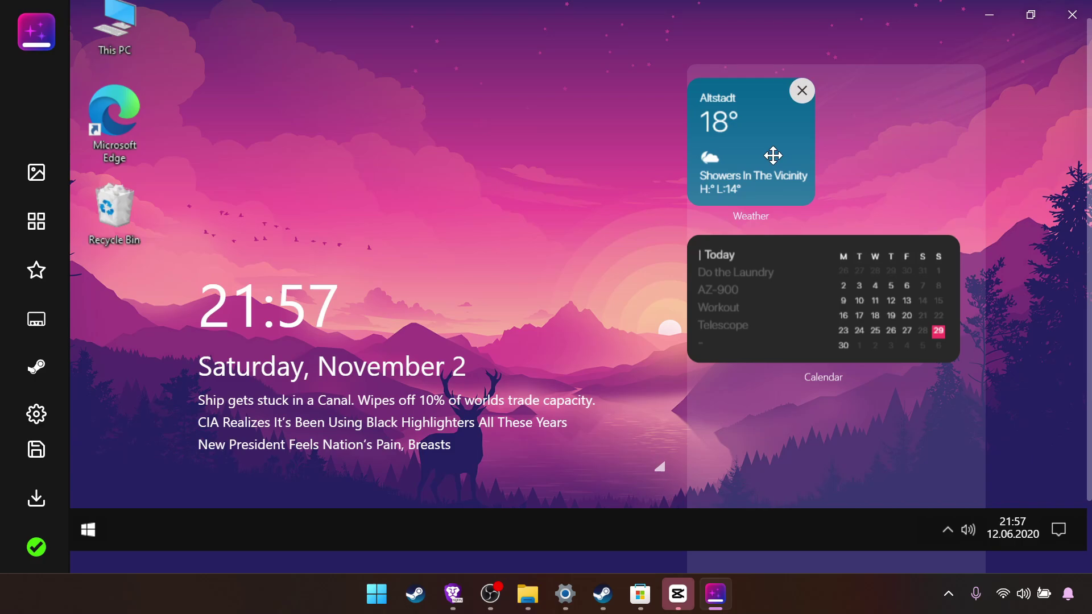
pyautogui.moveTo(552, 281)
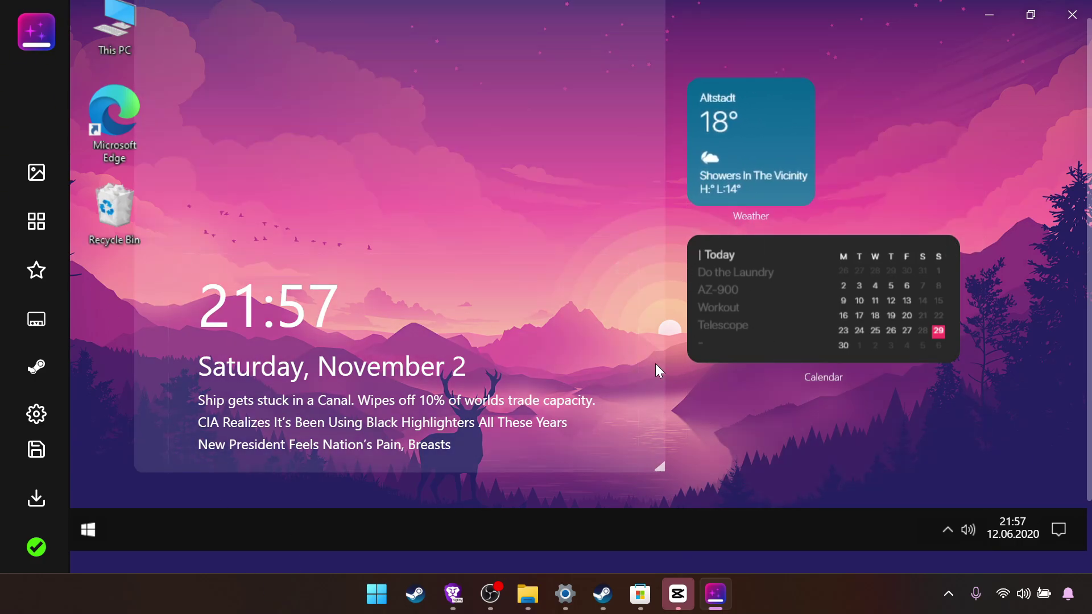
pyautogui.scroll(1, 655, 365)
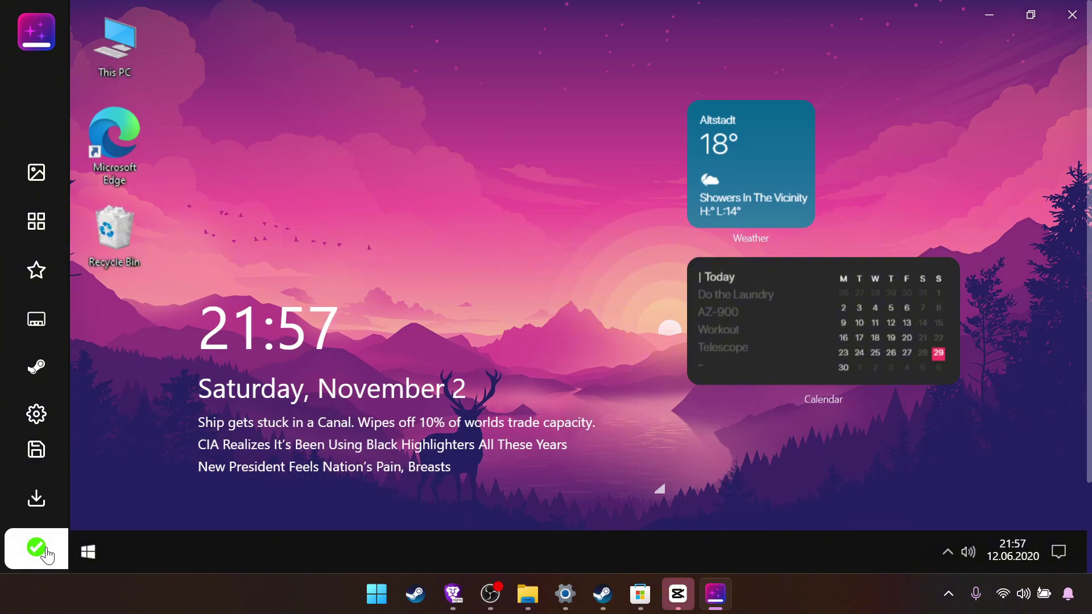
# Step: Install the style onto the desktop under the default Untitled name
pyautogui.click(44, 556)
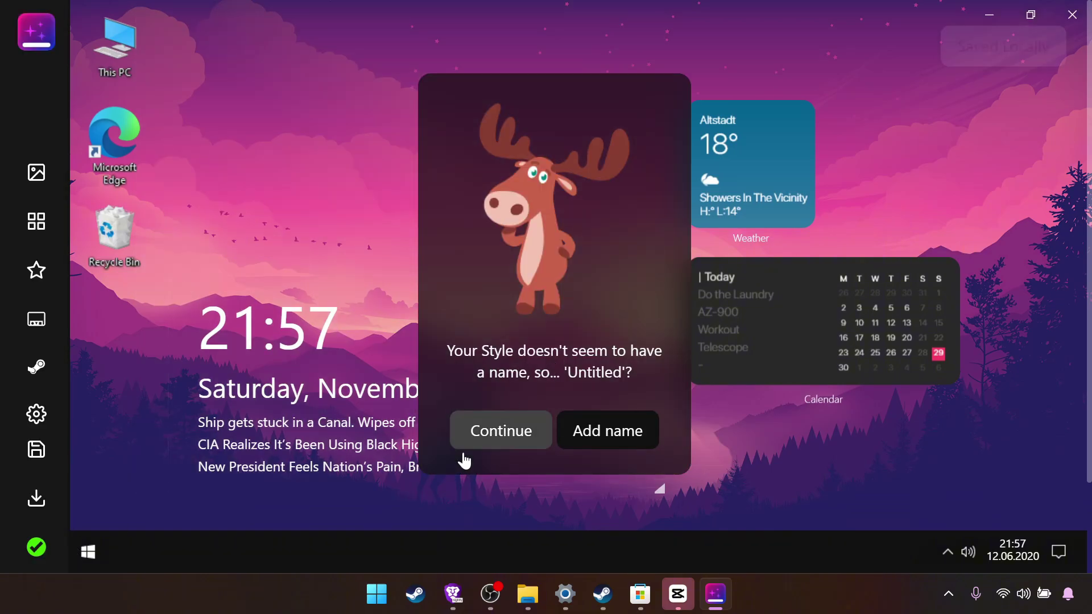
pyautogui.click(496, 453)
pyautogui.click(597, 454)
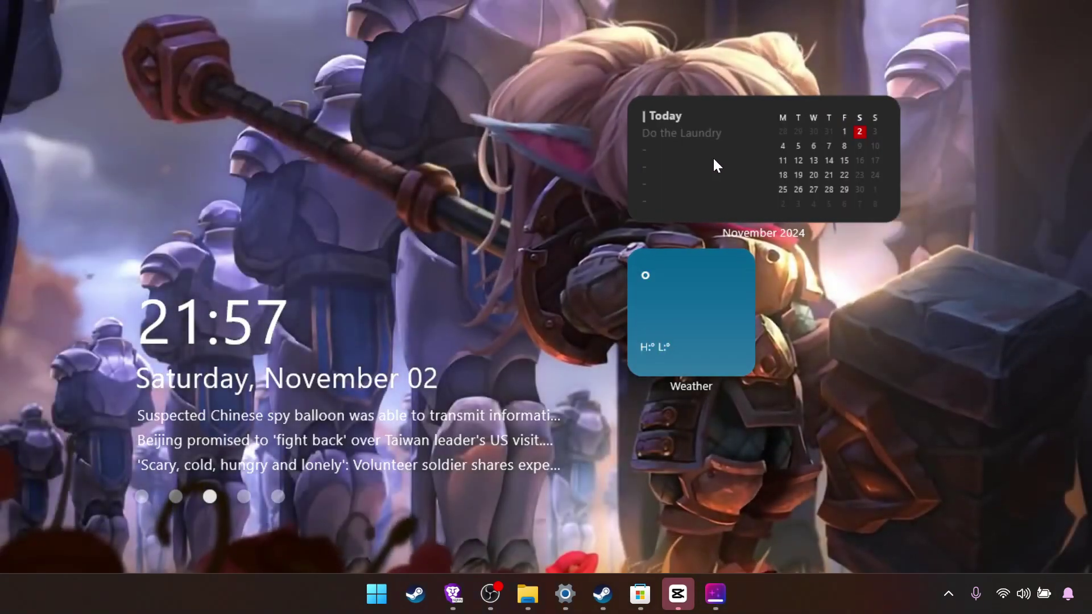
# Step: Give the calendar a white style, place it top-right, and put Weather lower-right
pyautogui.moveTo(712, 156); pyautogui.dragTo(872, 468)
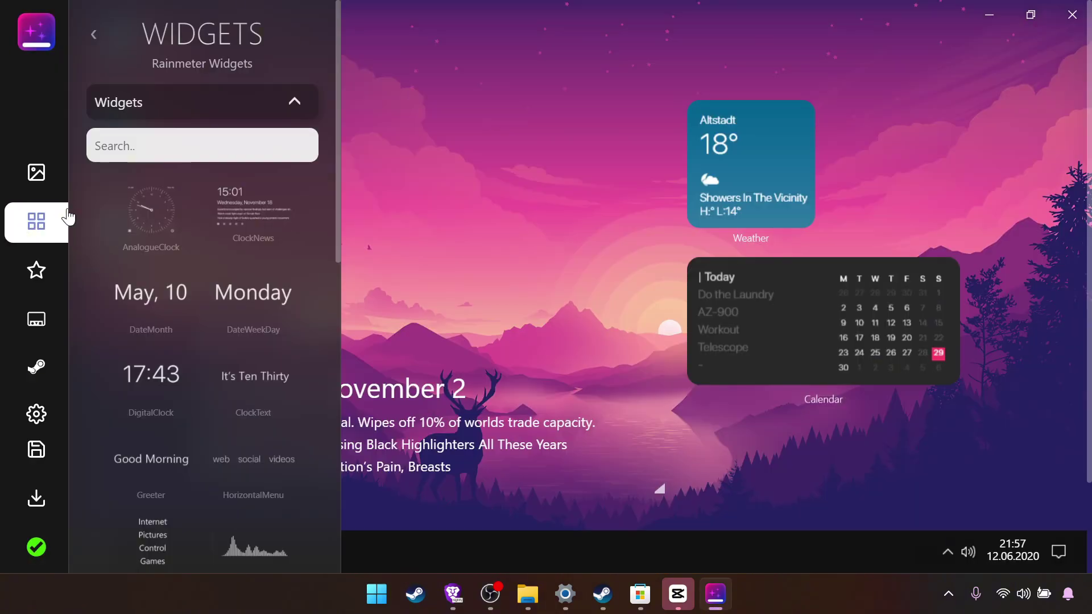
pyautogui.scroll(-6, 211, 229)
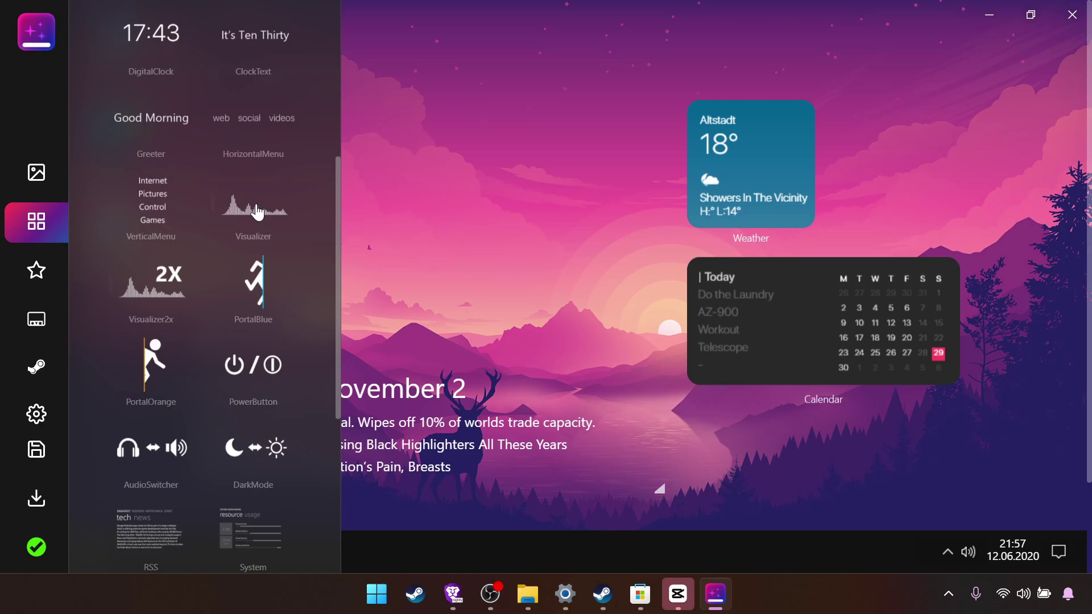
pyautogui.click(275, 215)
pyautogui.click(202, 198)
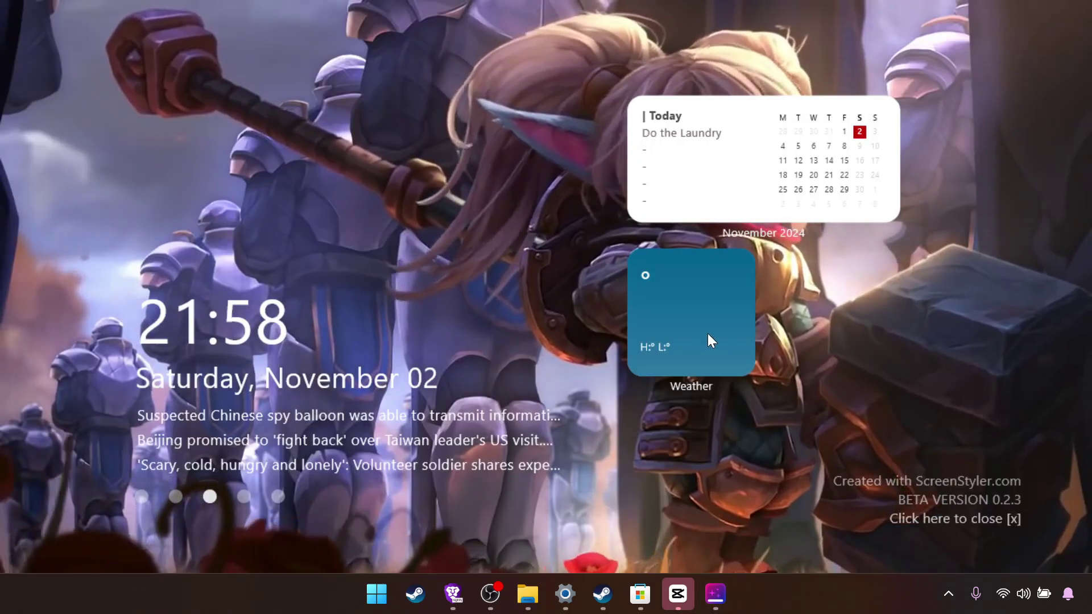
pyautogui.moveTo(710, 340); pyautogui.dragTo(1000, 382)
pyautogui.moveTo(802, 187); pyautogui.dragTo(985, 103)
pyautogui.moveTo(979, 358); pyautogui.dragTo(1021, 491)
# Step: Close the 'Created with ScreenStyler' notice, drag the clock block lower-left, and enable Rainmeter and RocketDock at startup
pyautogui.click(921, 529)
pyautogui.moveTo(283, 436); pyautogui.dragTo(192, 486)
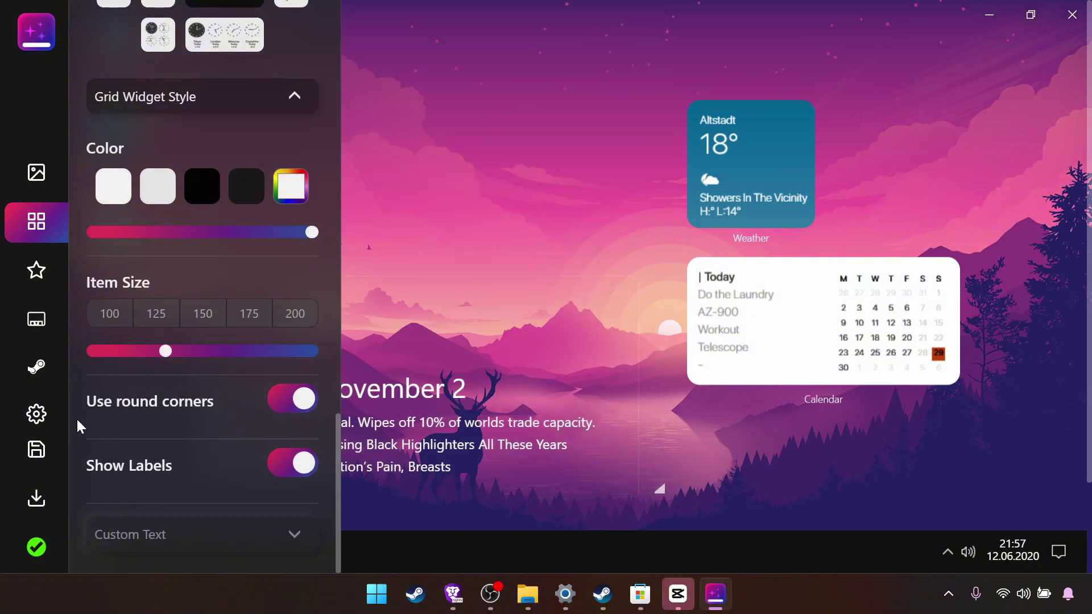
pyautogui.click(36, 416)
pyautogui.click(166, 103)
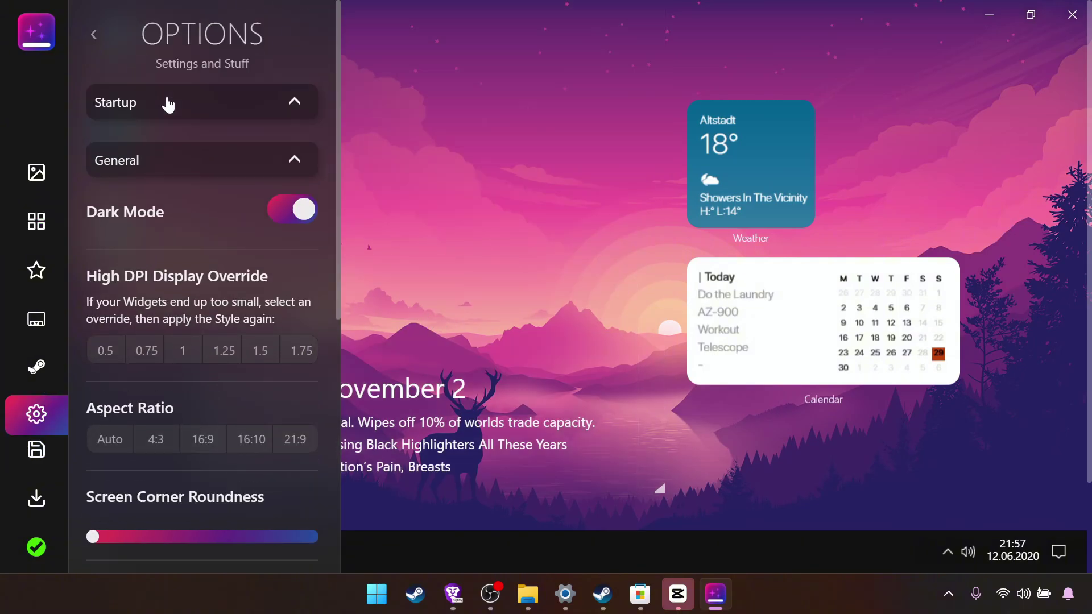
pyautogui.click(304, 175)
pyautogui.click(295, 238)
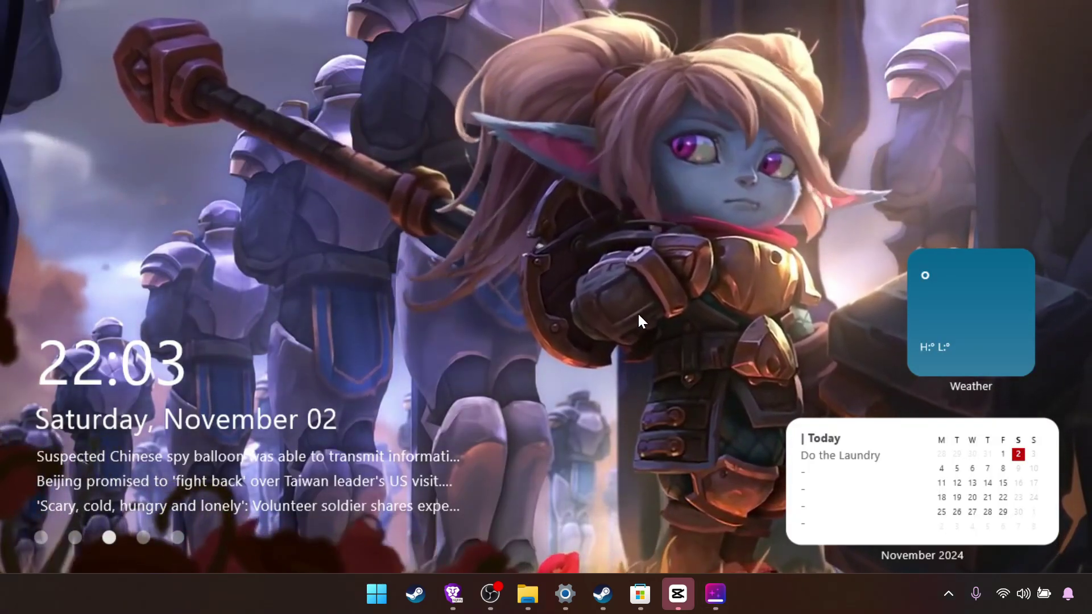
# Step: Bring Brave back up, glance at the Taskbar Groups GitHub README, then return to the YouTube video
pyautogui.click(468, 594)
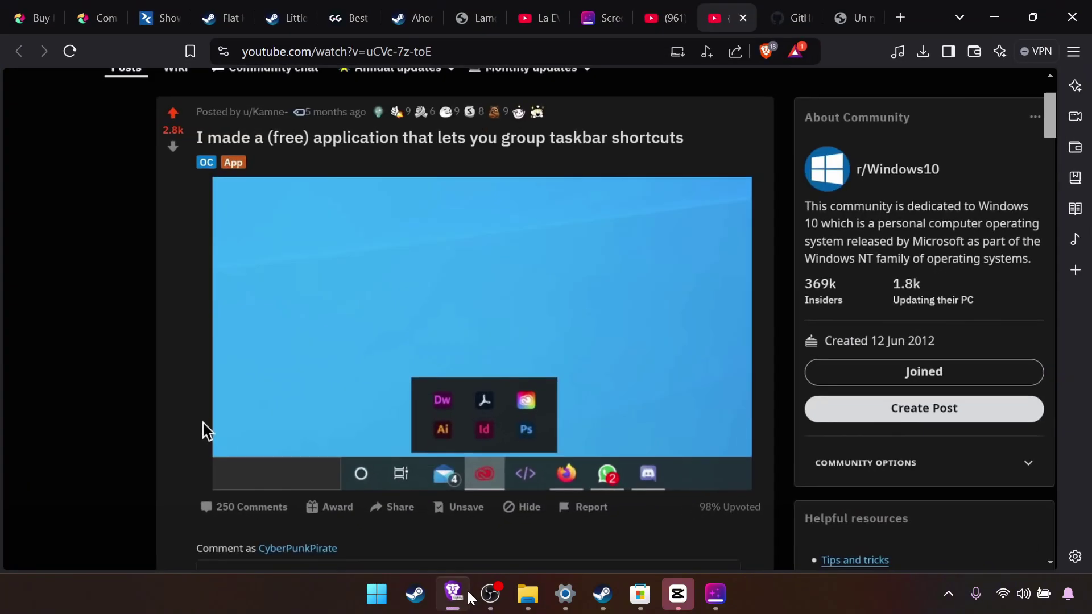
pyautogui.hotkey('ctrl', 'Tab')
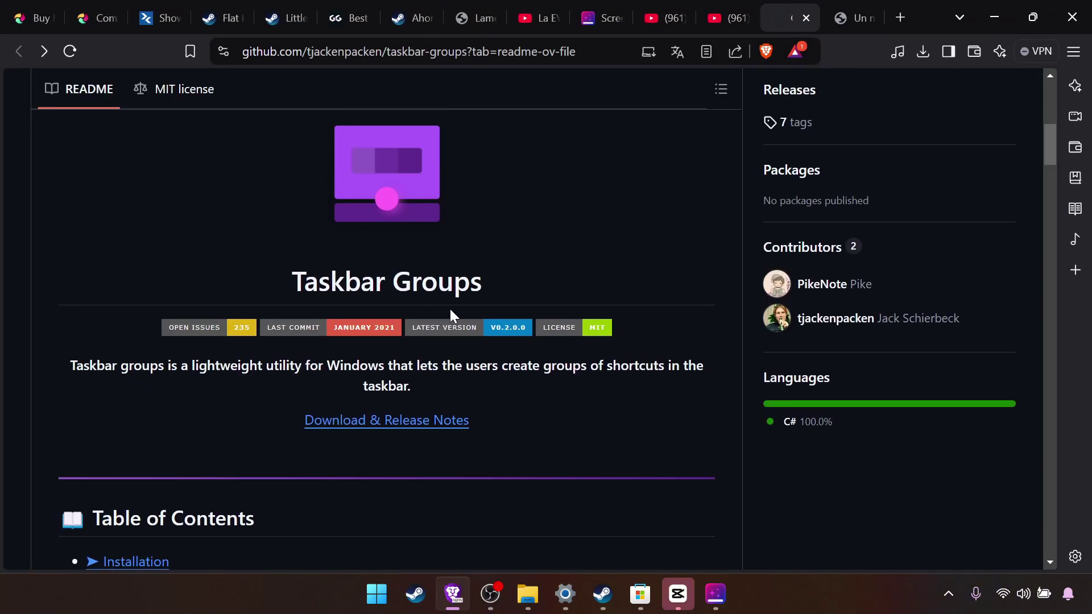
pyautogui.hotkey('ctrl', 'shift', 'Tab')
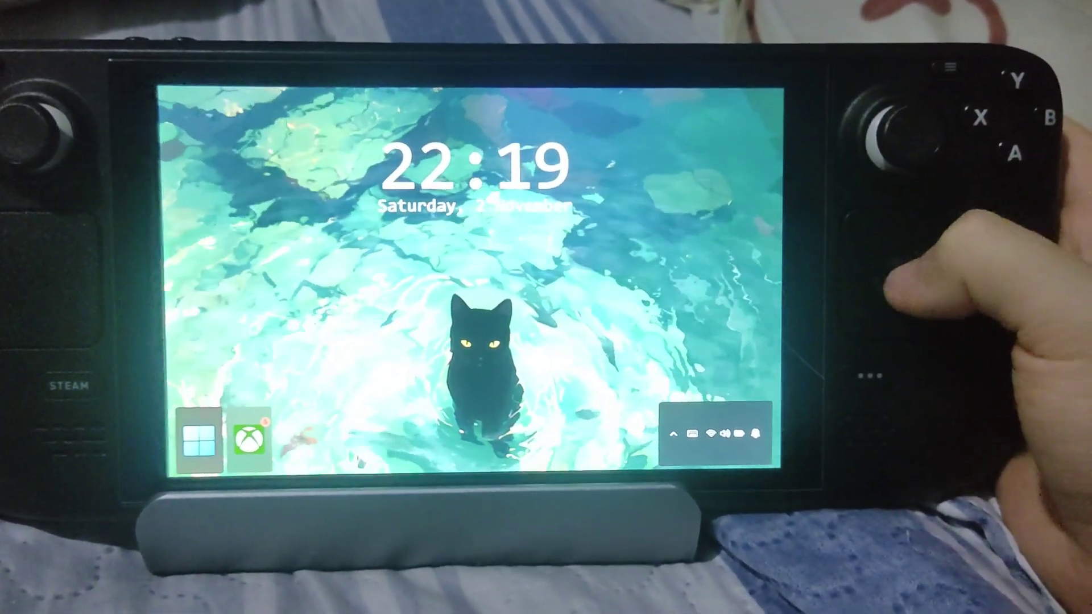
pyautogui.click(187, 465)
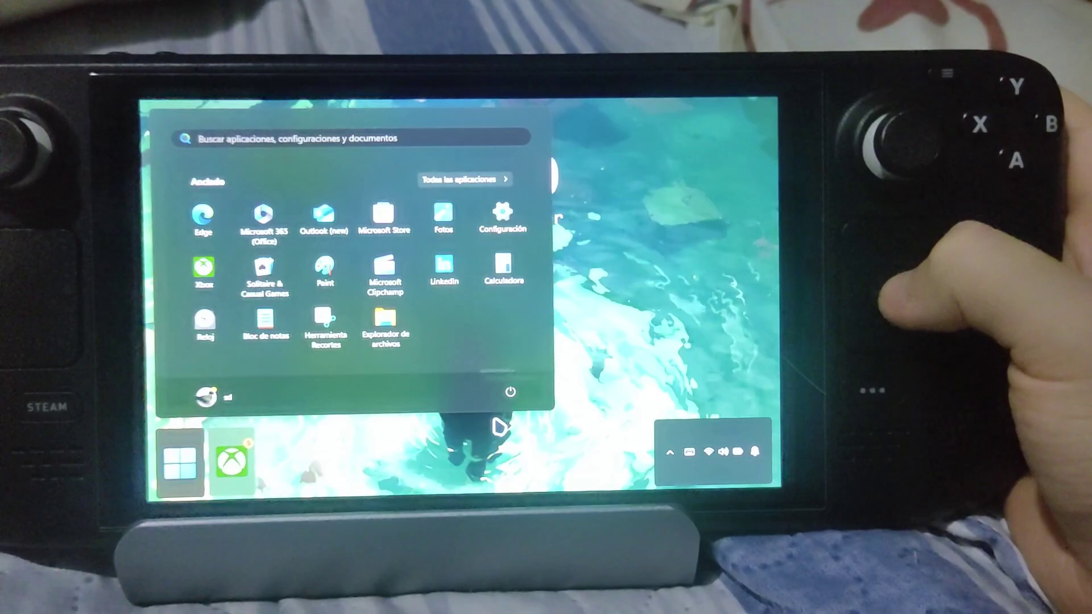
pyautogui.click(498, 425)
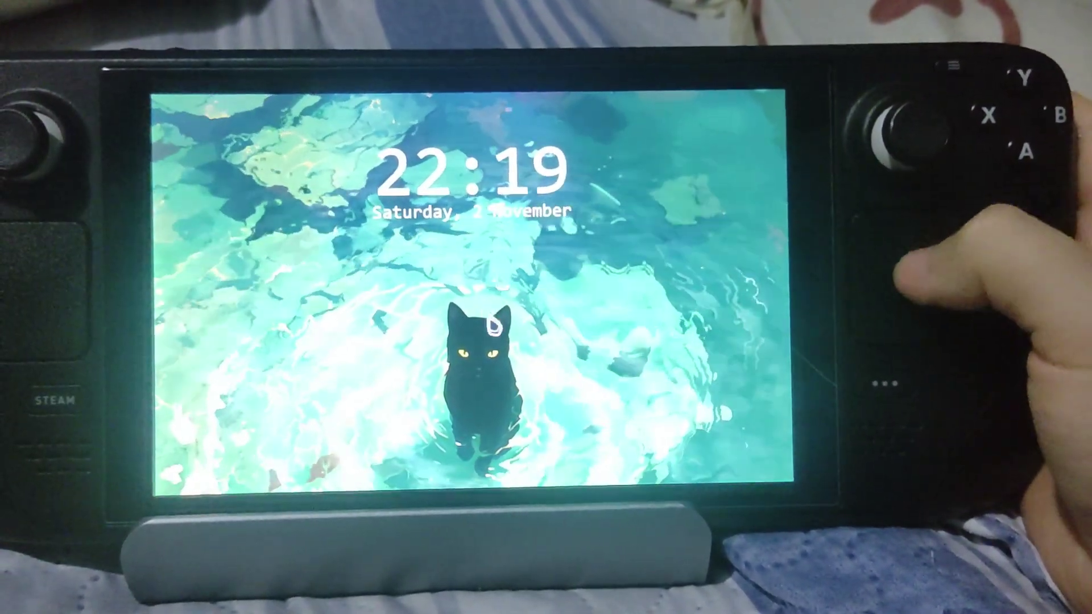